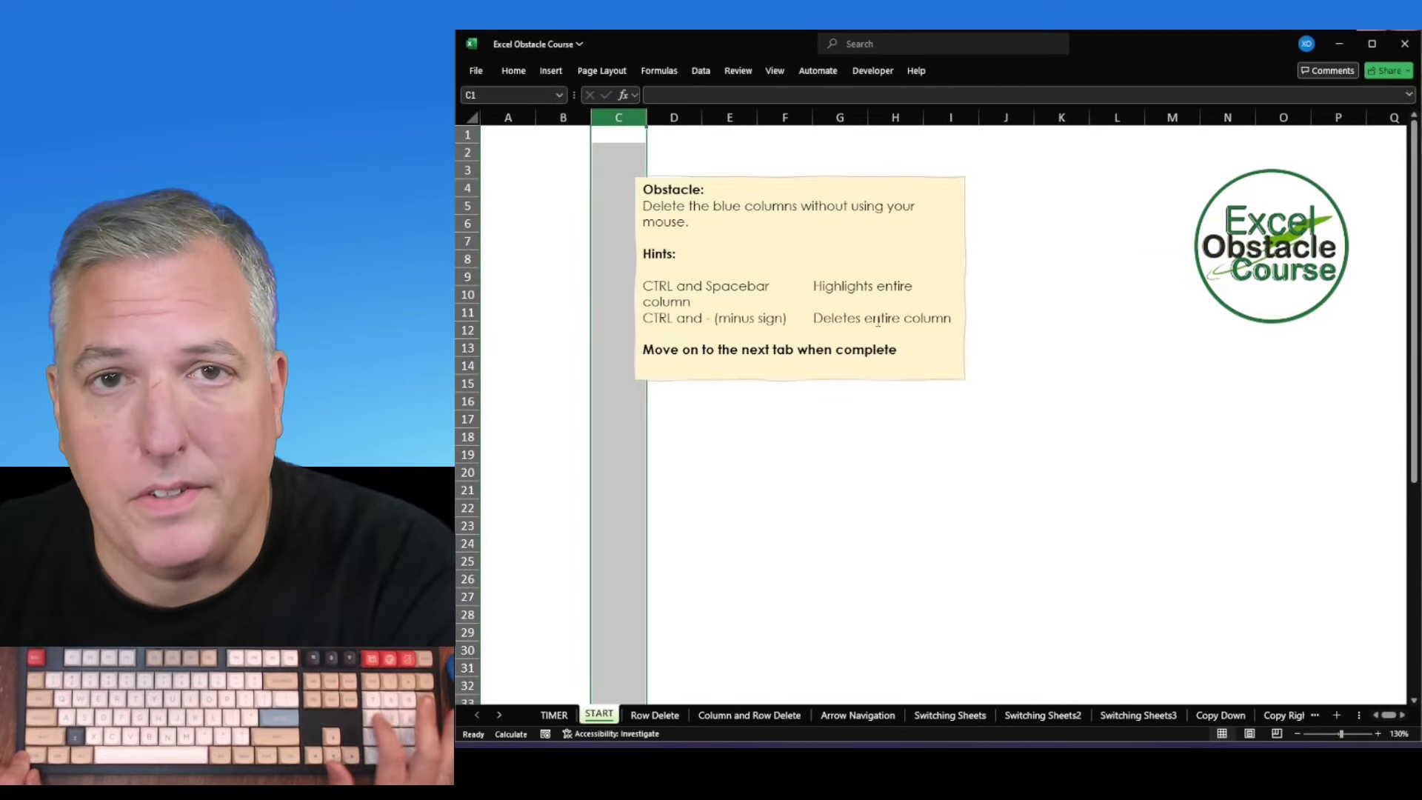
Delete the blue rows starting at row 8 on the Row Delete sheet.
key("ctrl+Page_Down")
key("shift+space")
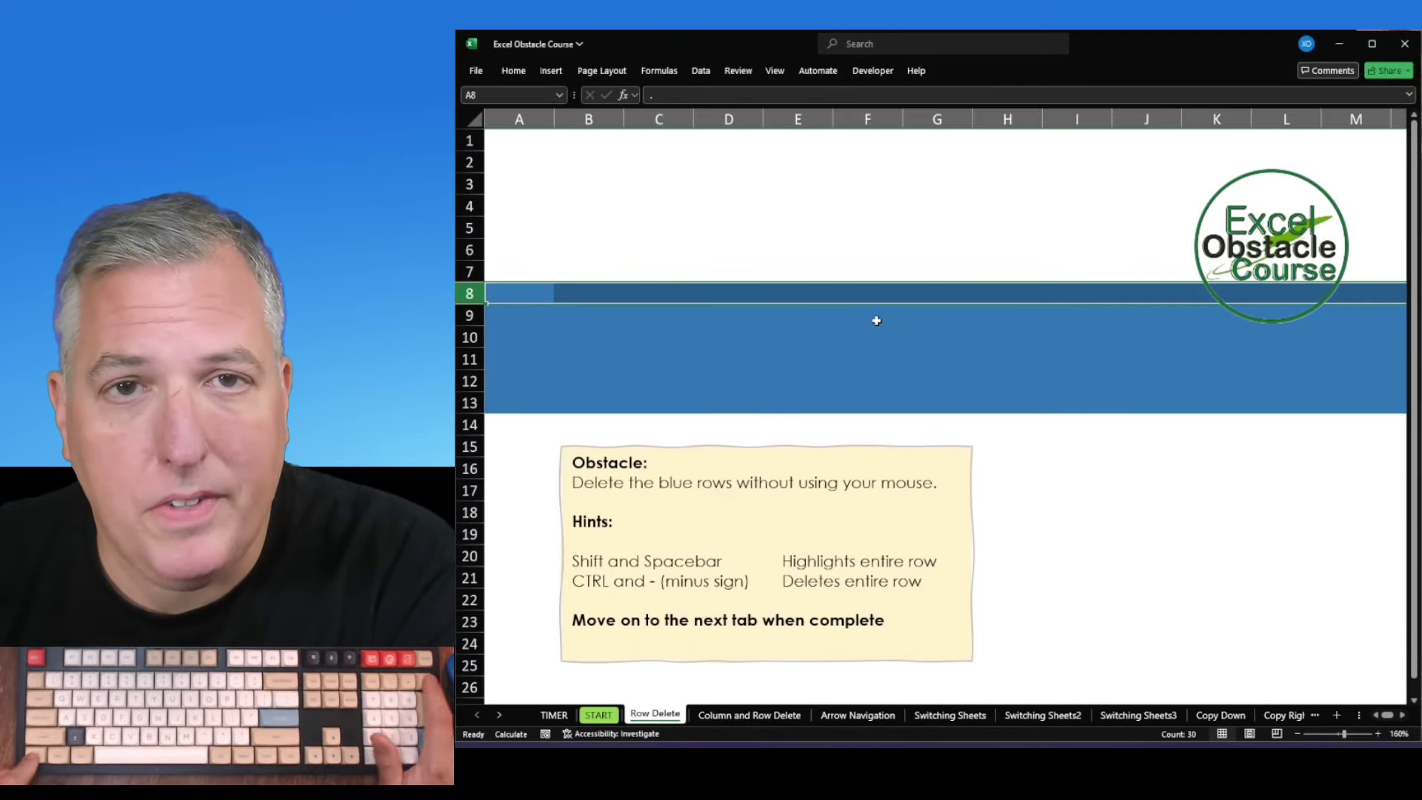
key("ctrl+minus")
key("ctrl+minus")
key("ctrl+minus")
key("ctrl+minus")
key("ctrl+minus")
key("ctrl+minus")
Delete the yellow rows and columns above, left, right and below the red block.
key("ctrl+Page_Down")
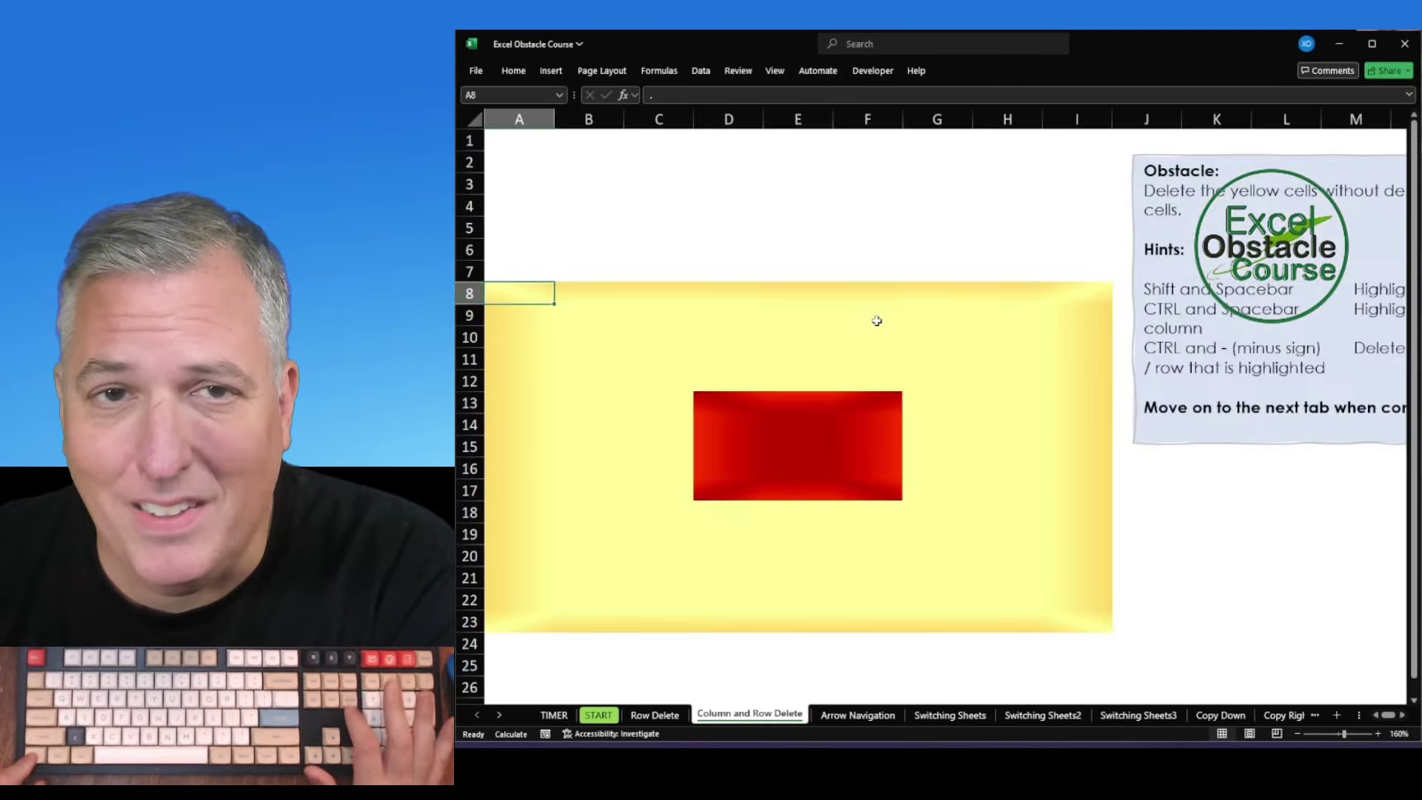
key("shift+space")
key("ctrl+minus")
key("ctrl+minus")
key("ctrl+minus")
key("ctrl+minus")
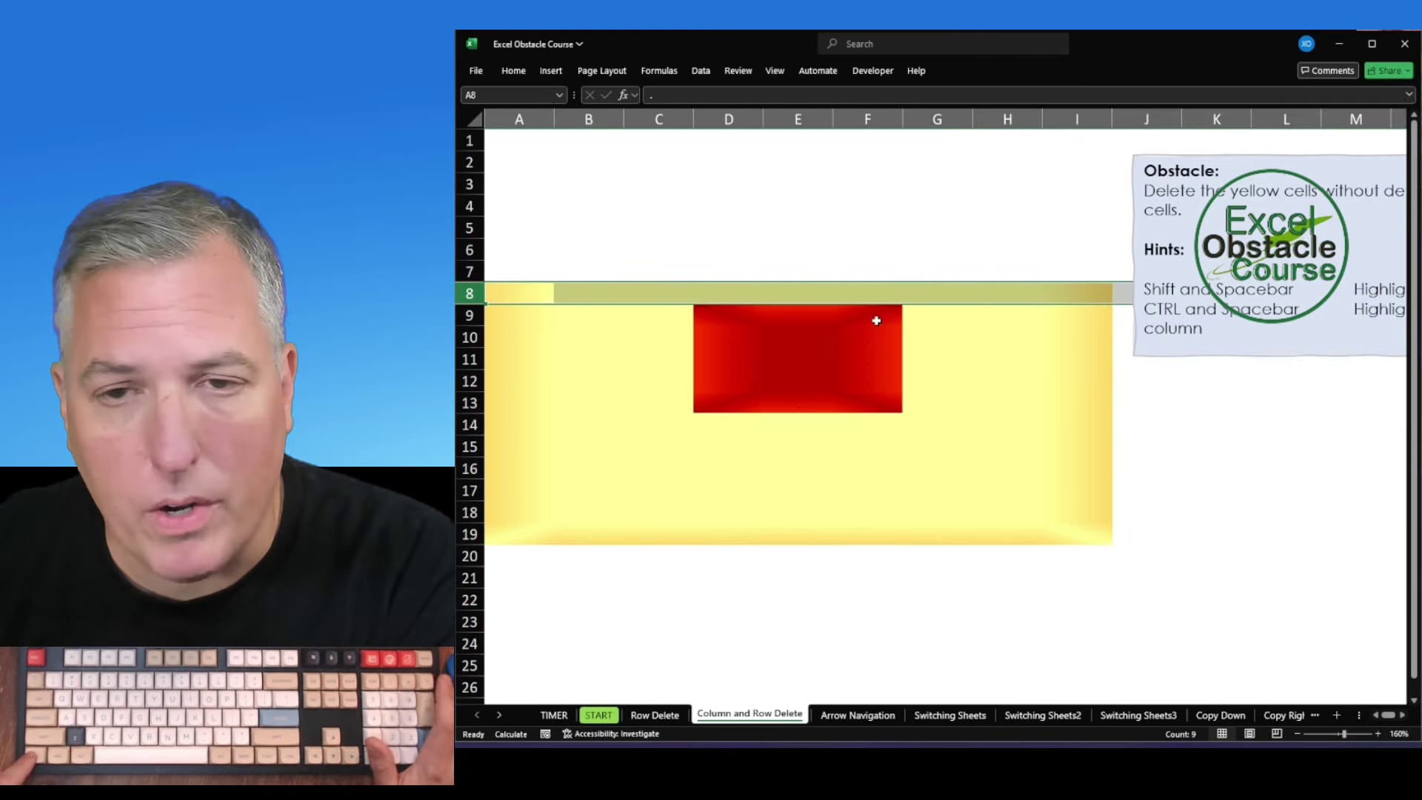
key("ctrl+minus")
key("ctrl+space")
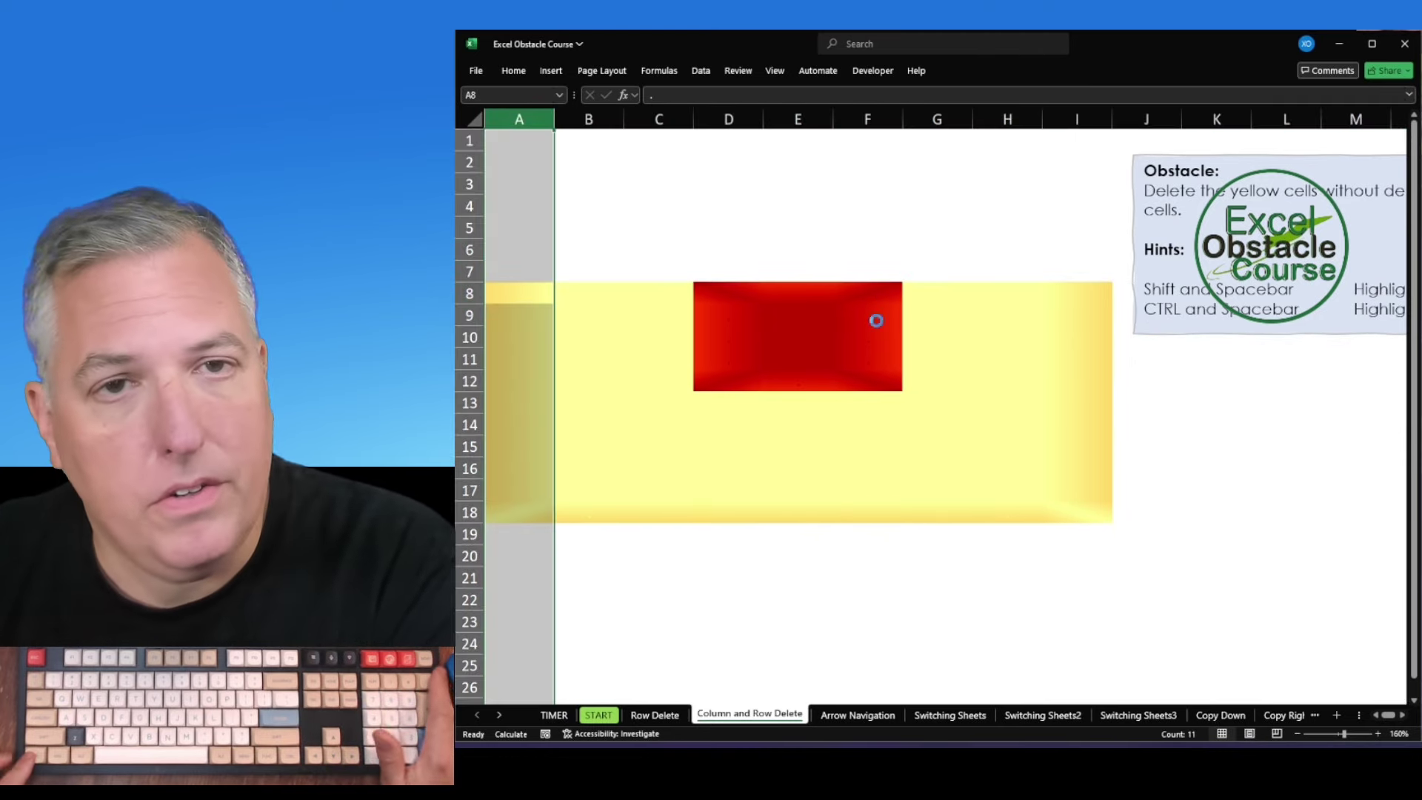
key("ctrl+minus")
key("ctrl+minus")
key("ctrl+minus")
key("Right")
key("Right")
key("Right")
key("ctrl+space")
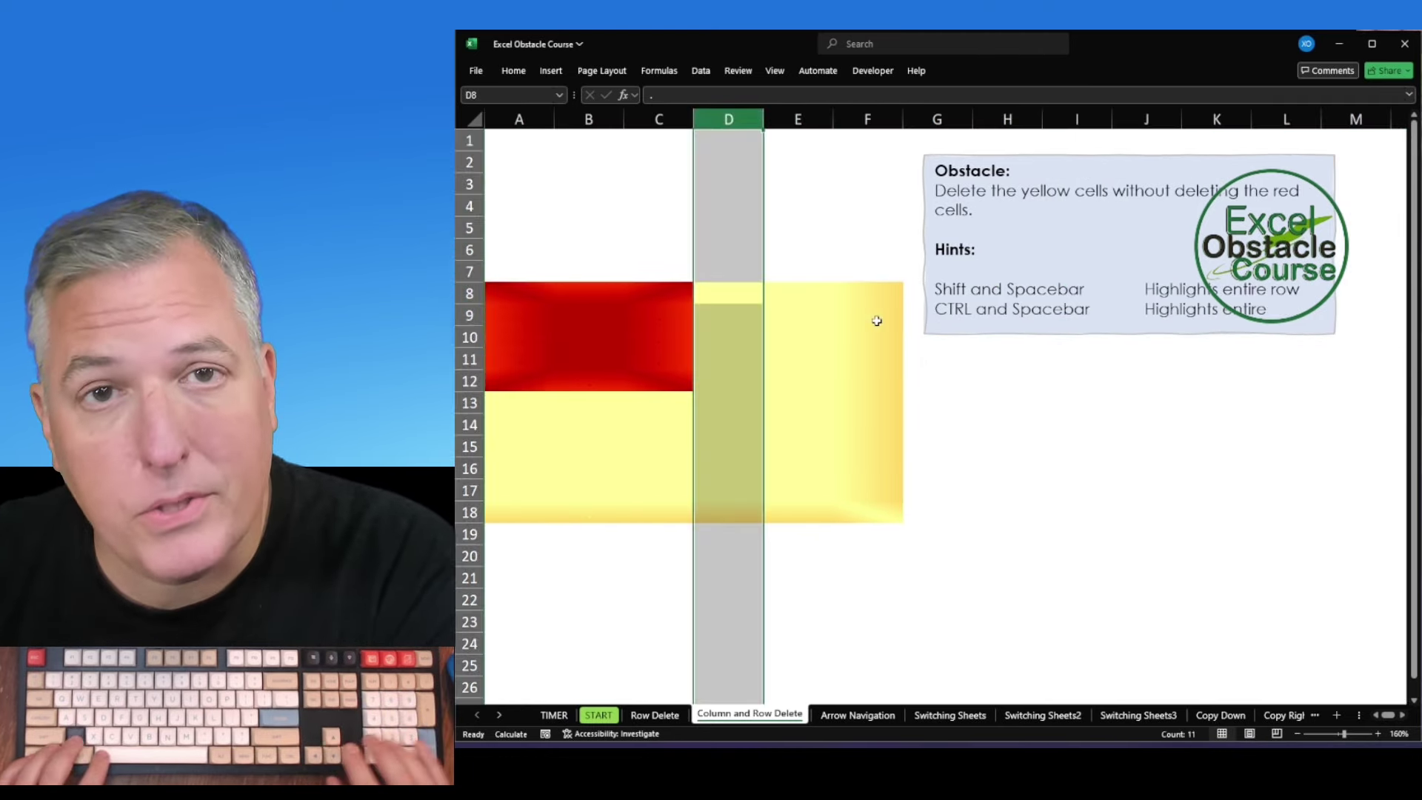
key("ctrl+minus")
key("ctrl+minus")
key("ctrl+minus")
key("Down")
key("Down")
key("Down")
key("Down")
key("Down")
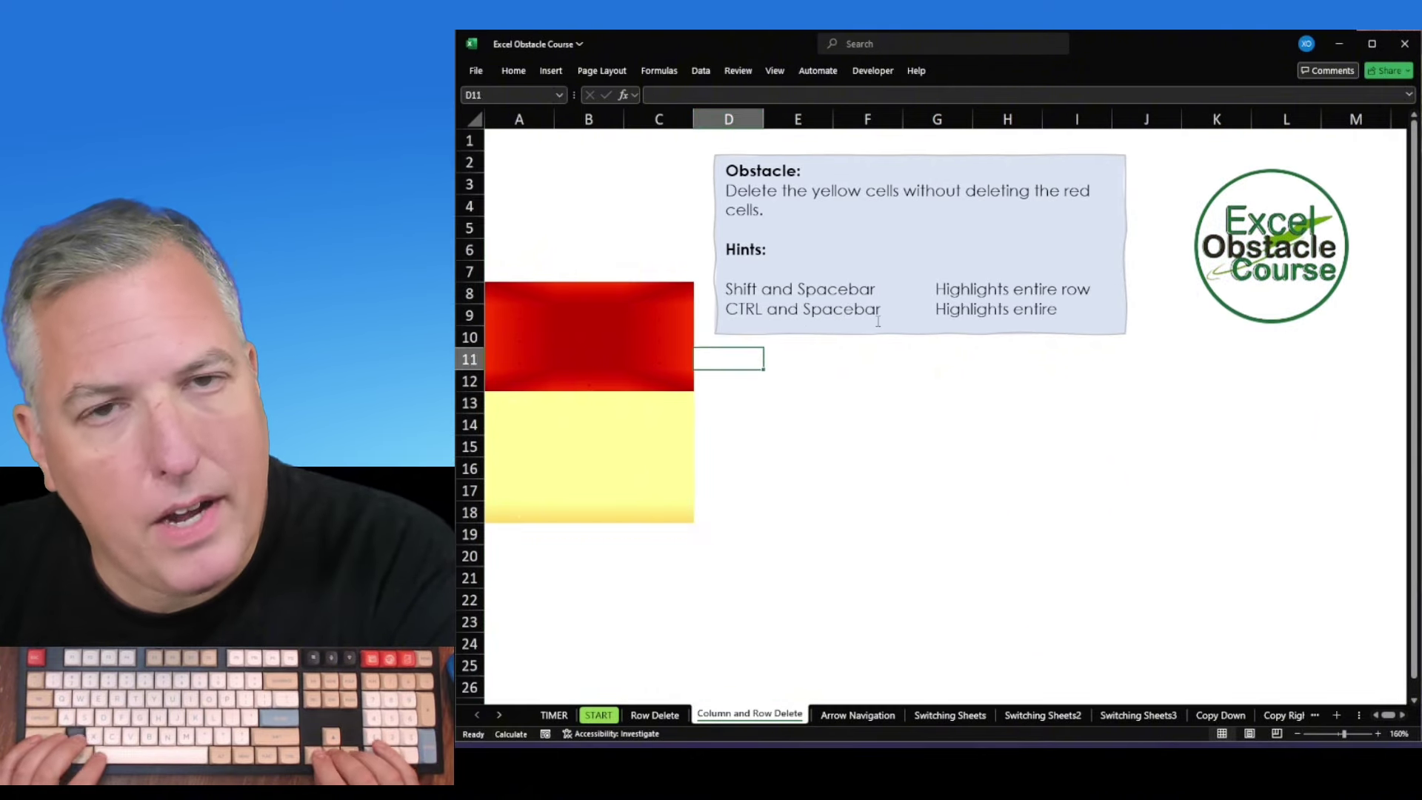
key("shift+space")
key("ctrl+minus")
key("ctrl+minus")
key("ctrl+minus")
key("ctrl+minus")
key("ctrl+minus")
key("ctrl+minus")
Jump along the gold x path to the End cell, then advance past Switching Sheets.
key("ctrl+Page_Down")
key("ctrl+Down")
key("ctrl+Down")
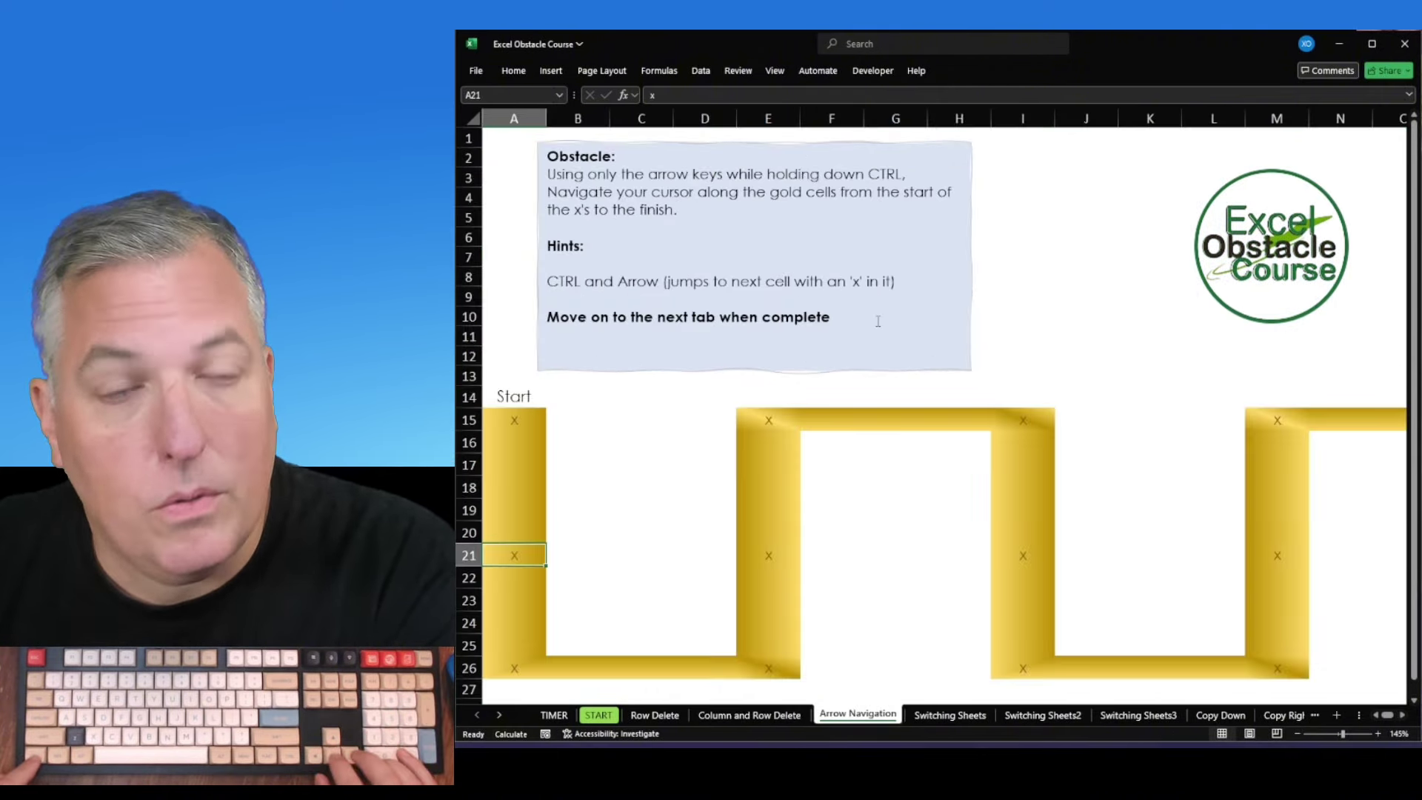
key("ctrl+Down")
key("ctrl+Right")
key("ctrl+Up")
key("ctrl+Up")
key("ctrl+Right")
key("ctrl+Down")
key("ctrl+Down")
key("ctrl+Right")
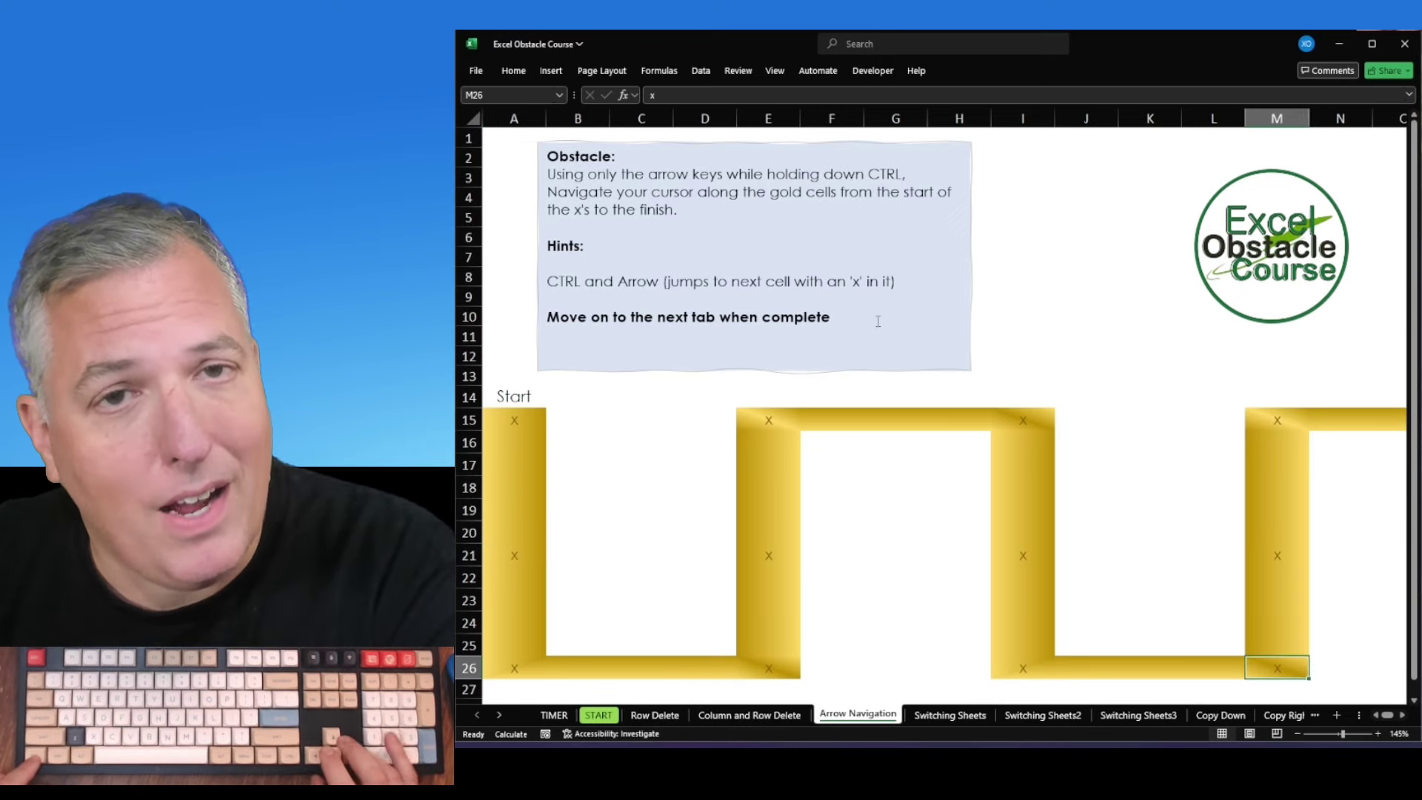
key("ctrl+Up")
key("ctrl+Up")
key("ctrl+Right")
key("ctrl+Down")
key("ctrl+Down")
key("ctrl+Right")
key("ctrl+Up")
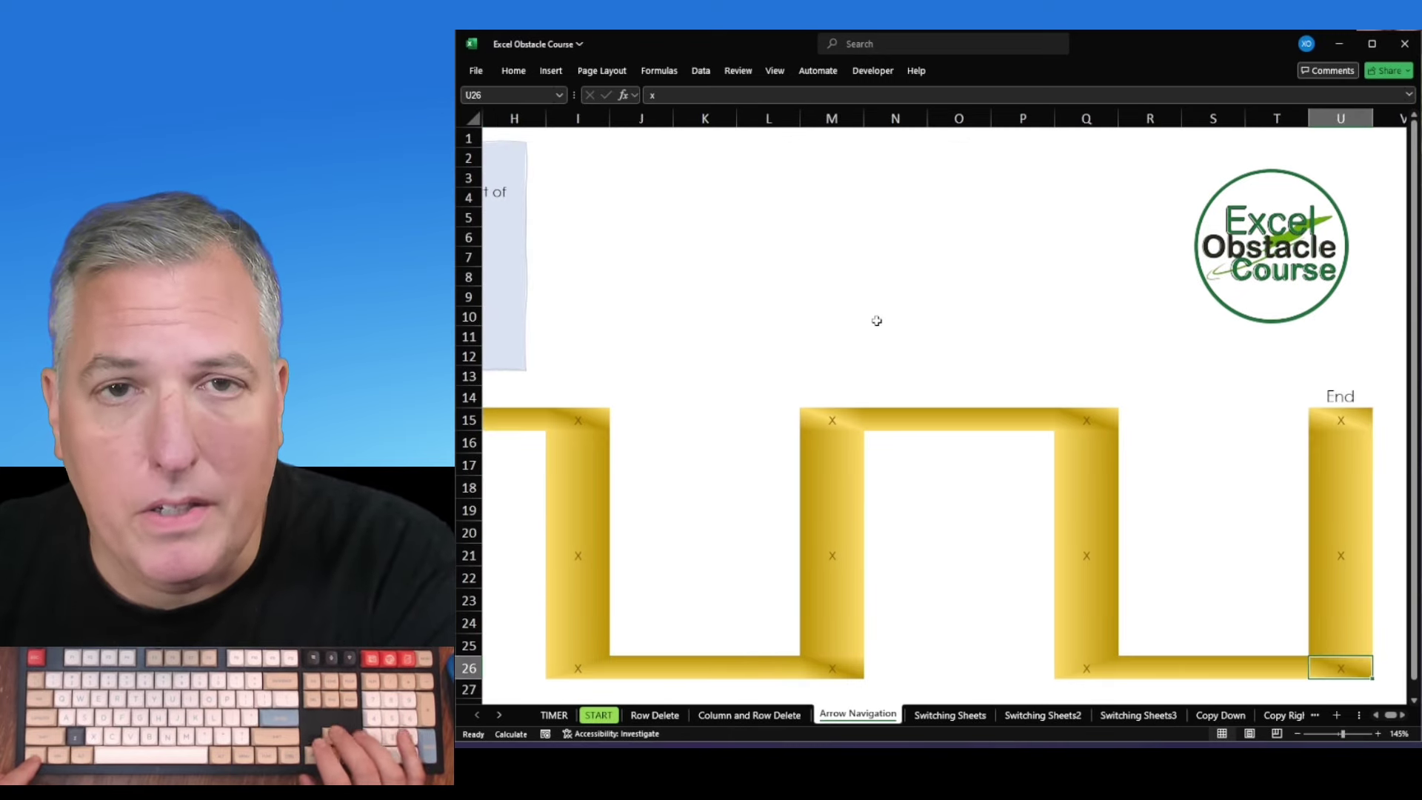
key("ctrl+Up")
key("ctrl+Page_Down")
key("ctrl+Page_Down")
key("ctrl+Page_Down")
key("ctrl+Page_Down")
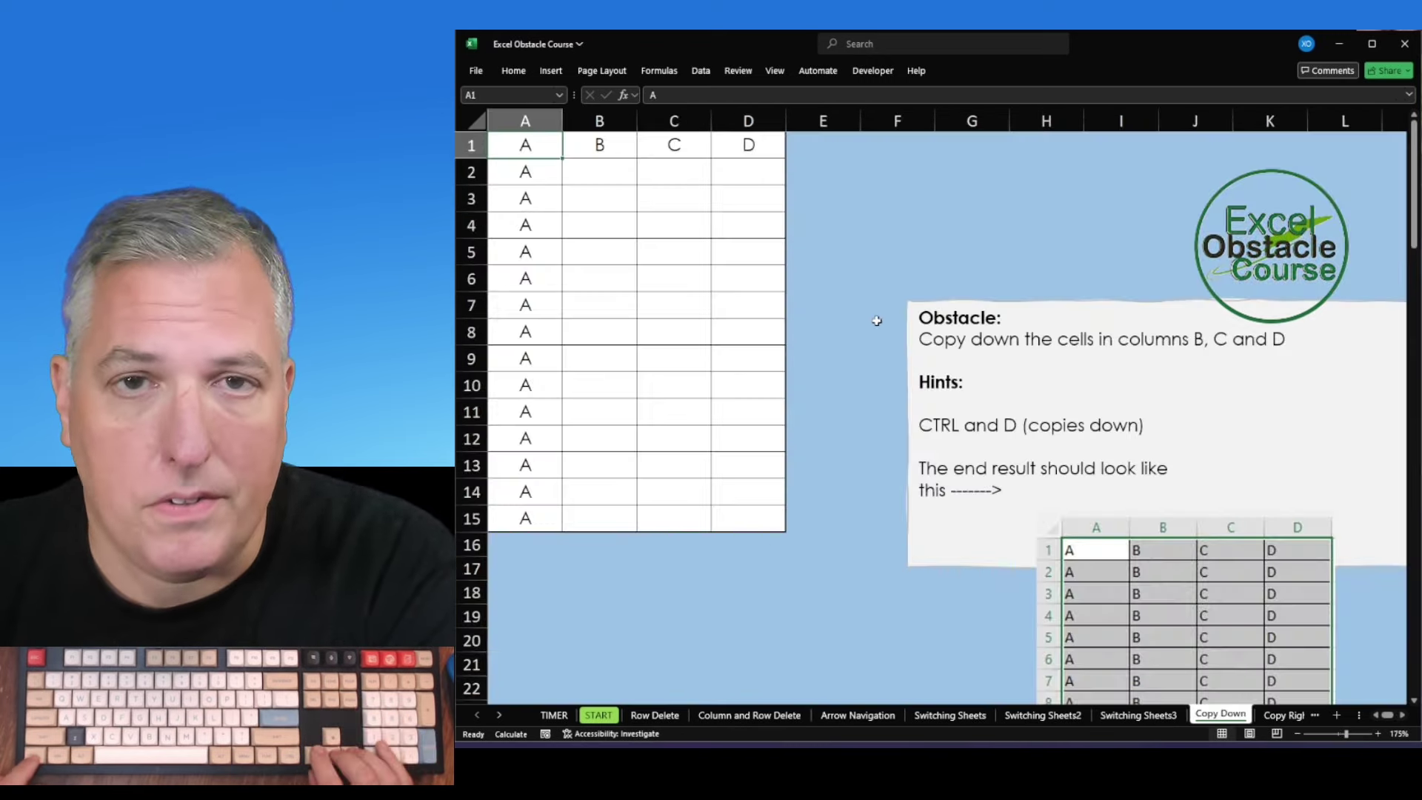
Fill the row 1 letters down through row 15, then fill A1:I4 to the right.
key("ctrl+shift+Down")
key("ctrl+shift+Right")
key("ctrl+d")
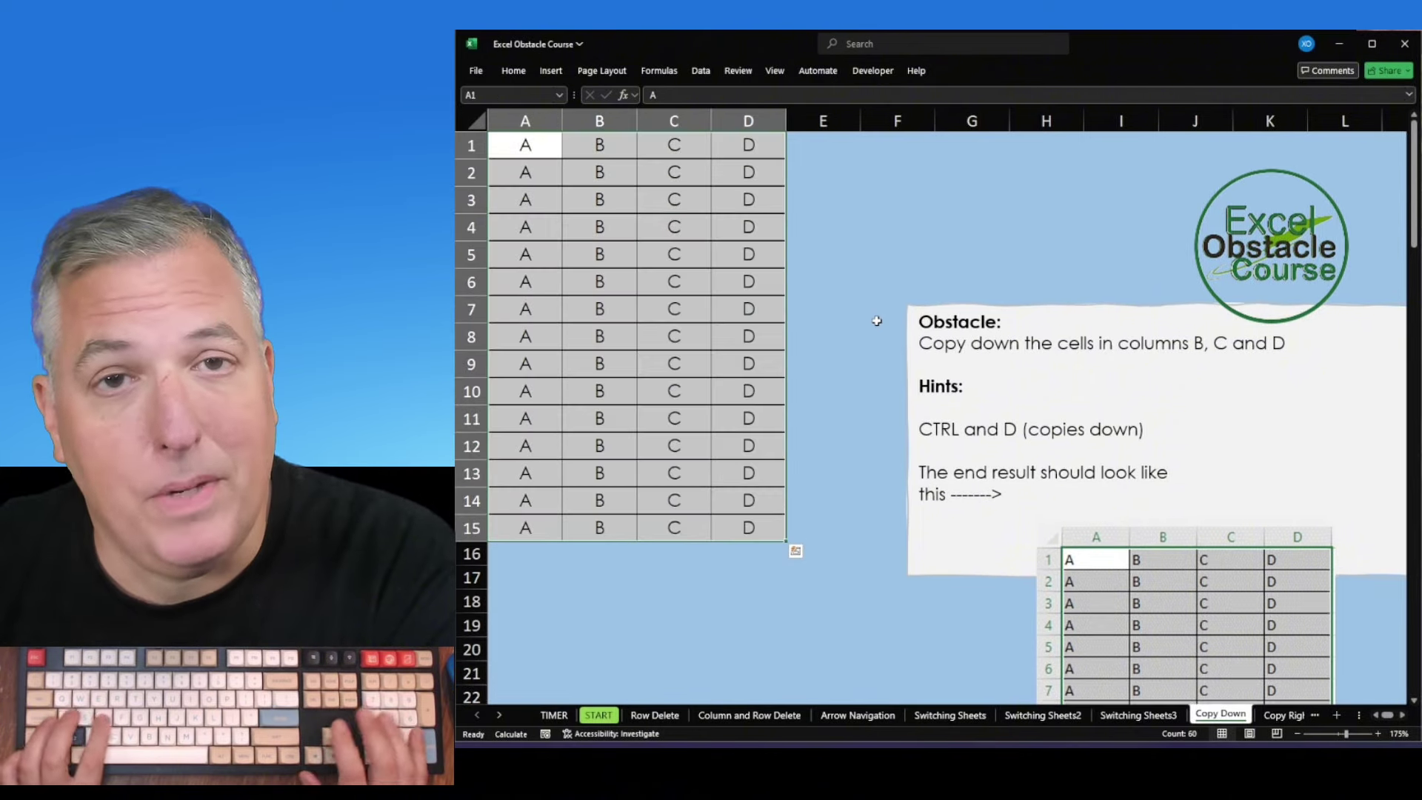
key("ctrl+Page_Down")
key("ctrl+a")
key("ctrl+r")
Sum each column into row 20 on Totals, then sort column A ascending on Sorting.
key("ctrl+Page_Down")
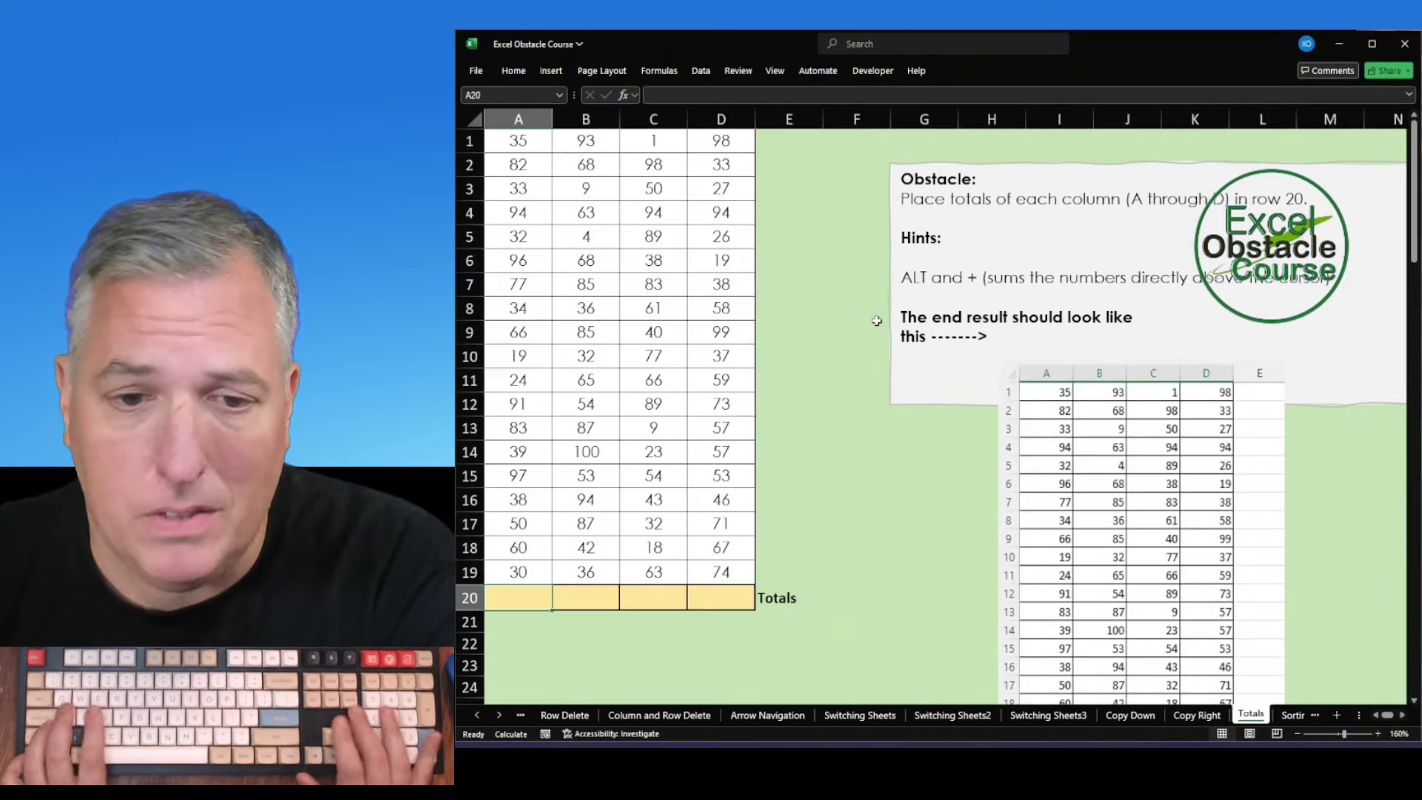
key("shift+Right")
key("shift+Right")
key("shift+Right")
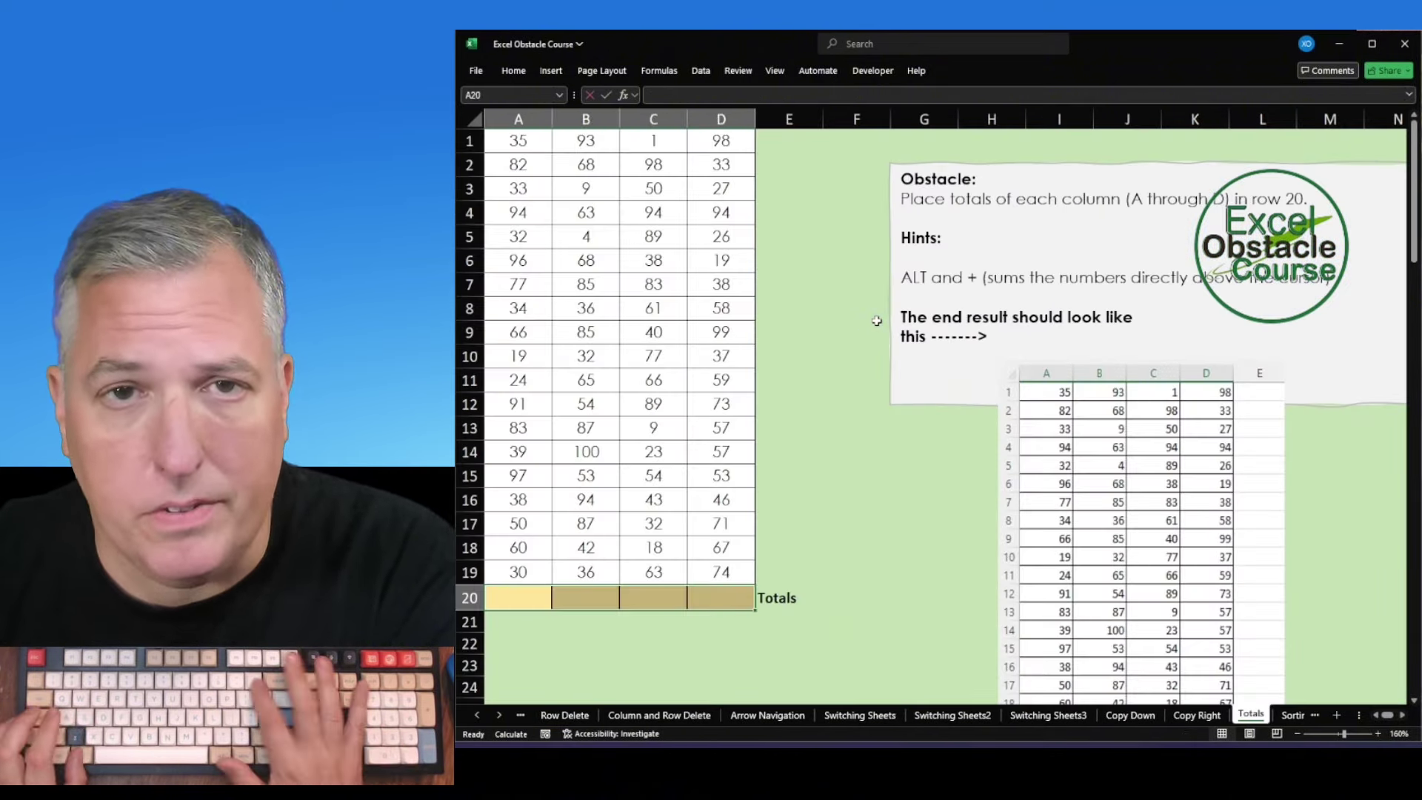
key("alt+equal")
key("ctrl+Page_Down")
key("alt")
key("a")
key("s")
key("a")
Copy the number grid A2:C11 and paste it as values into G2:I11.
key("ctrl+Page_Down")
key("ctrl+shift+Right")
key("ctrl+shift+Down")
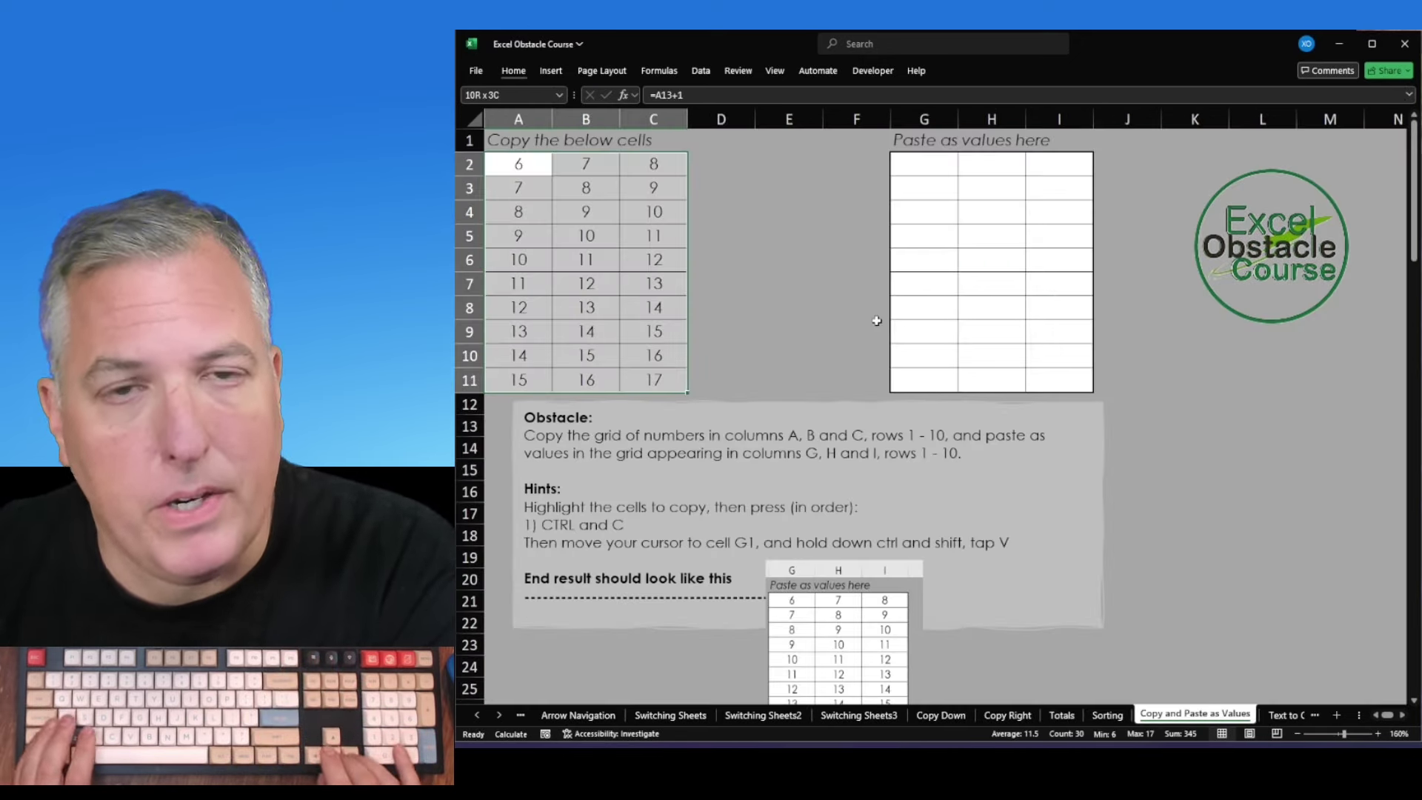
key("ctrl+c")
key("Right")
key("Right")
key("Right")
key("Right")
key("Right")
key("Right")
key("ctrl+shift+v")
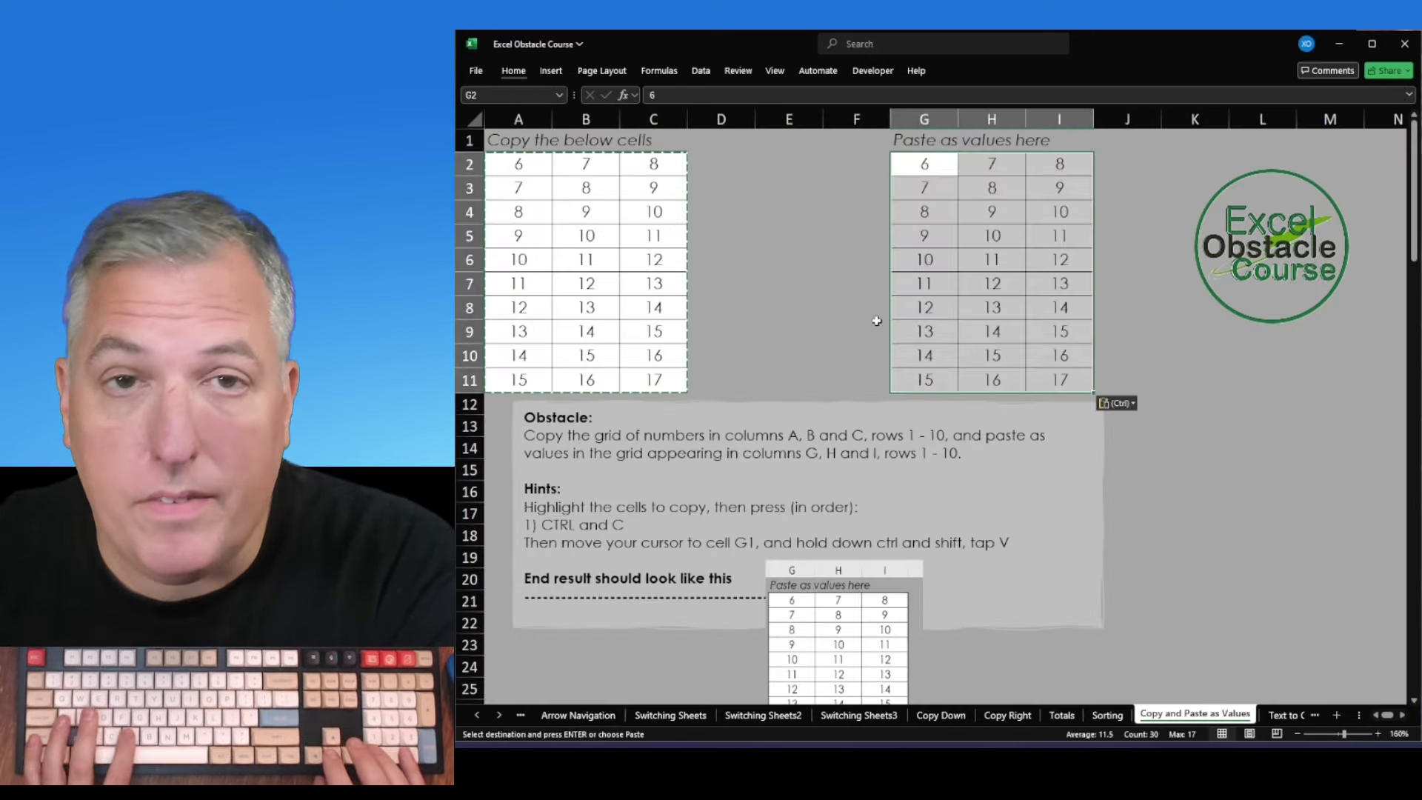
Split the text in A2:A11 into columns, replacing existing cells, and return to TIMER.
key("ctrl+Page_Down")
key("ctrl+shift+Down")
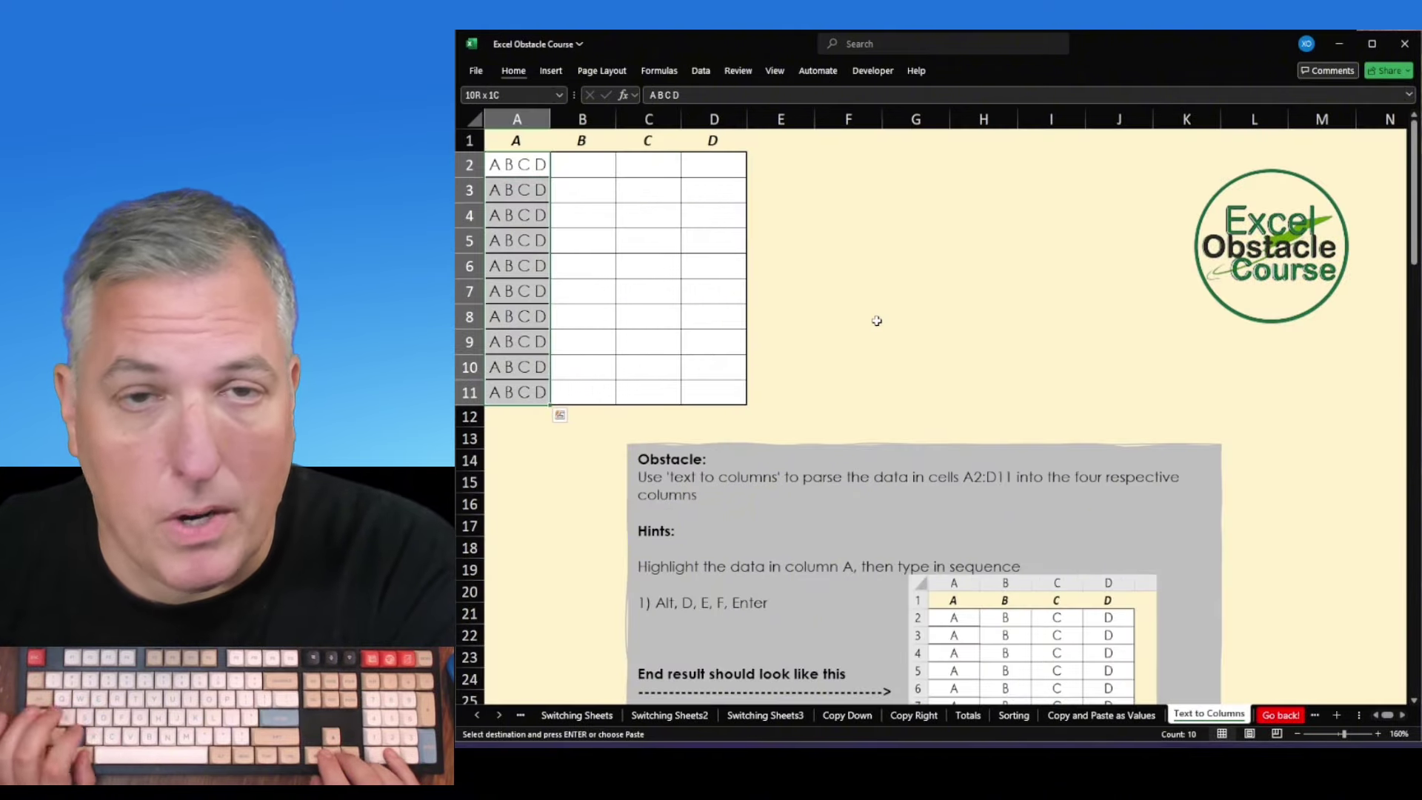
key("alt")
key("d")
key("e")
key("f")
key("Return")
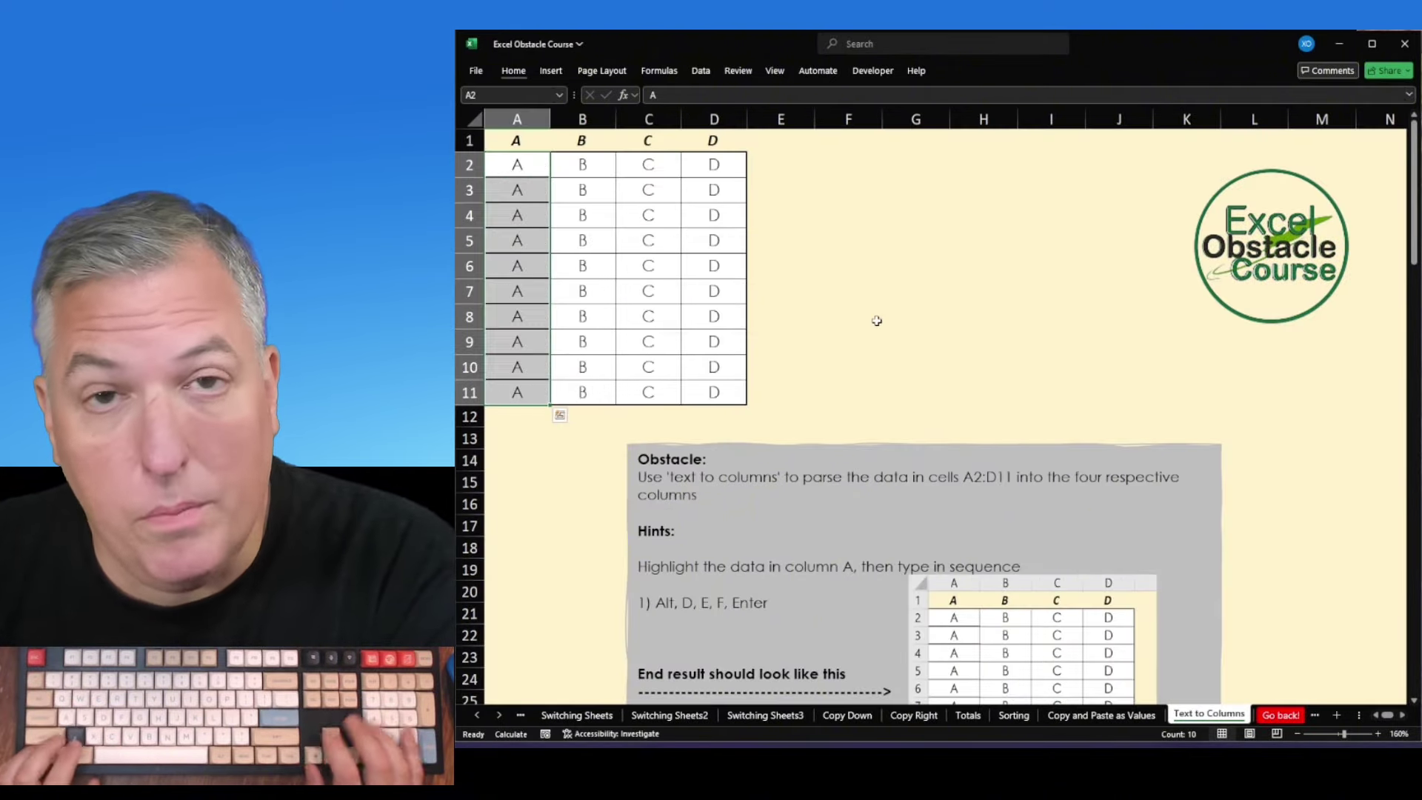
key("ctrl+Page_Up")
key("ctrl+Page_Up")
key("ctrl+Page_Up")
key("ctrl+Page_Up")
key("ctrl+Page_Up")
key("ctrl+Page_Up")
key("ctrl+Page_Up")
key("ctrl+Page_Up")
key("ctrl+Page_Up")
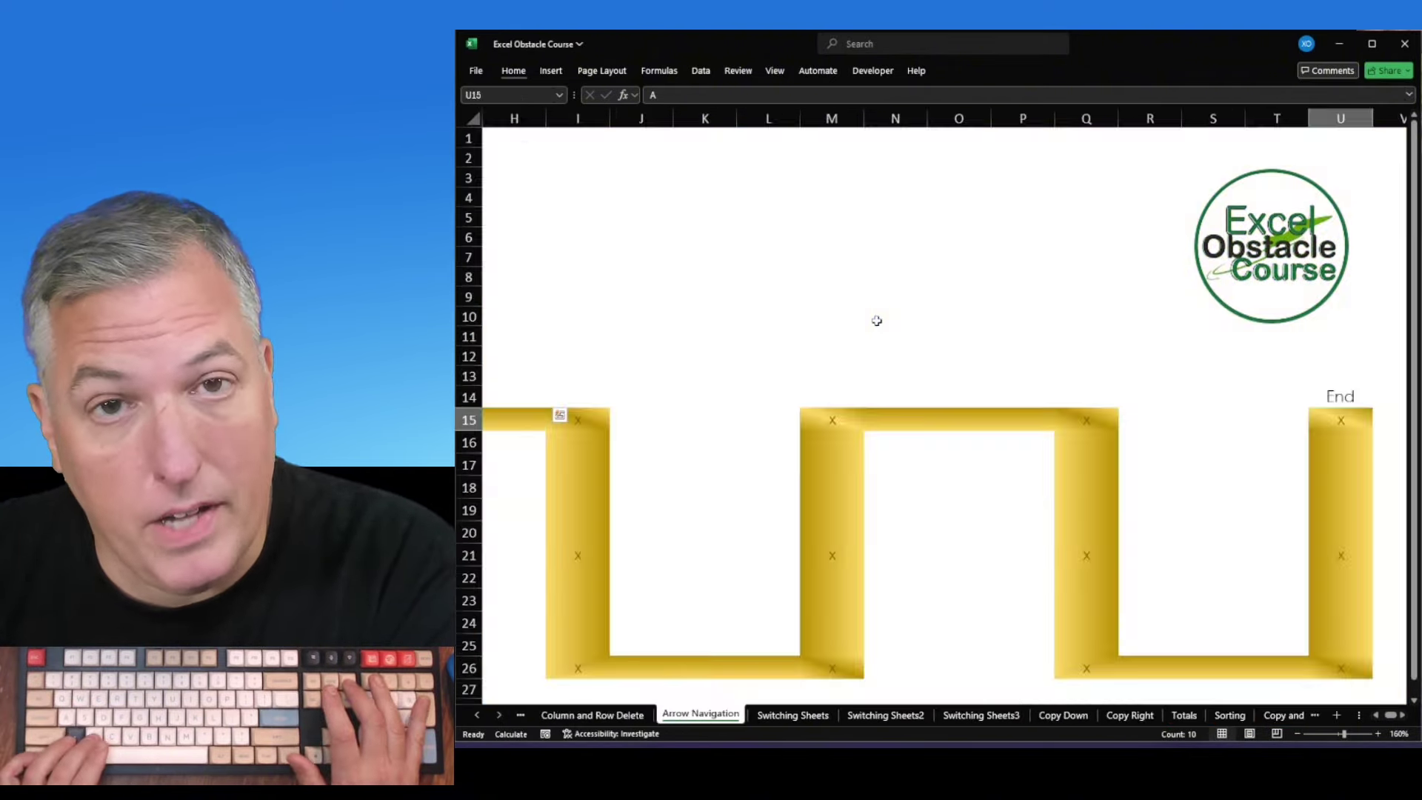
key("ctrl+Page_Up")
key("ctrl+Page_Up")
key("ctrl+Page_Up")
key("ctrl+Page_Up")
Enter x to stop the timer, then enter x in B5 to restart it.
type("x")
key("Return")
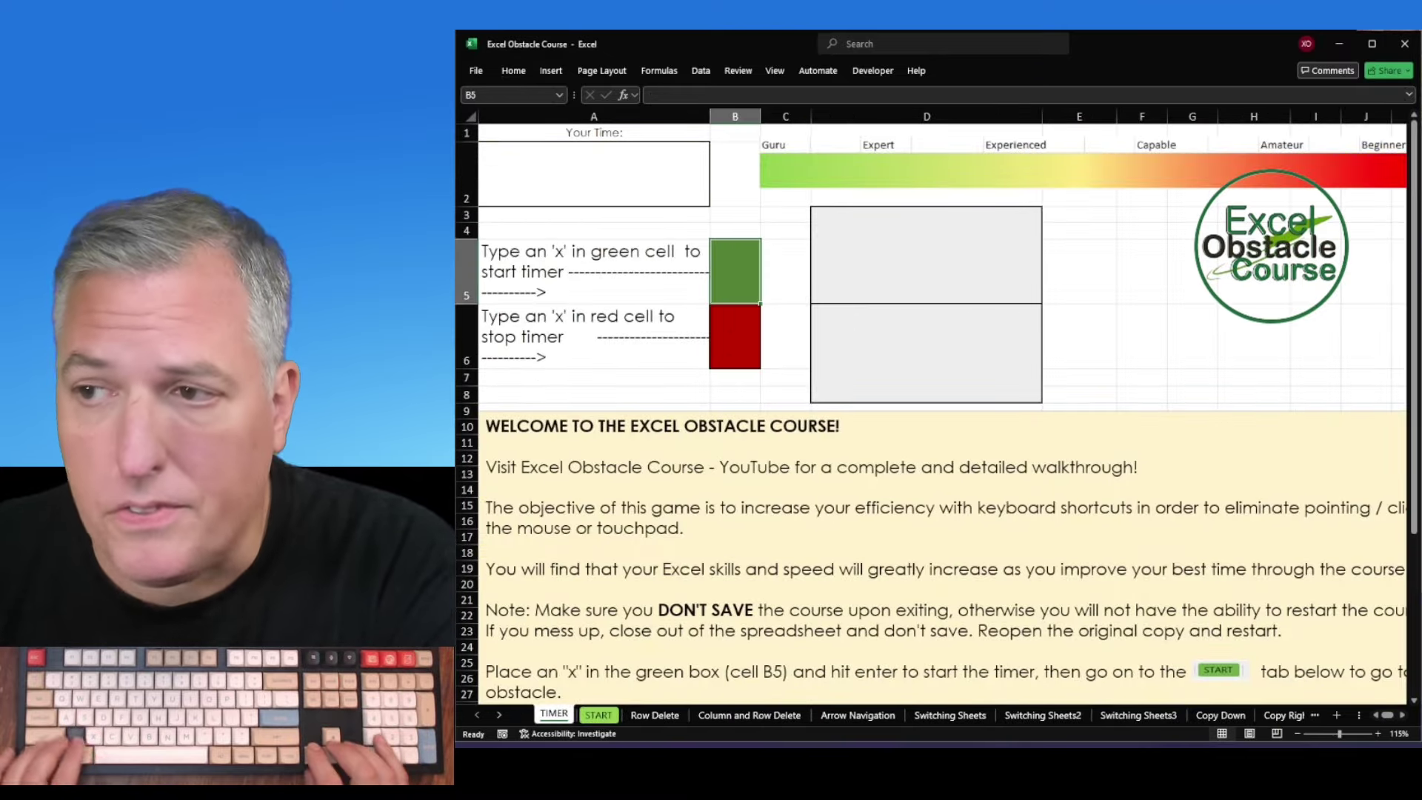
type("x")
key("Return")
Delete the blue columns from C on START and blue rows 8–14 on Row Delete.
key("ctrl+Page_Down")
key("ctrl+space")
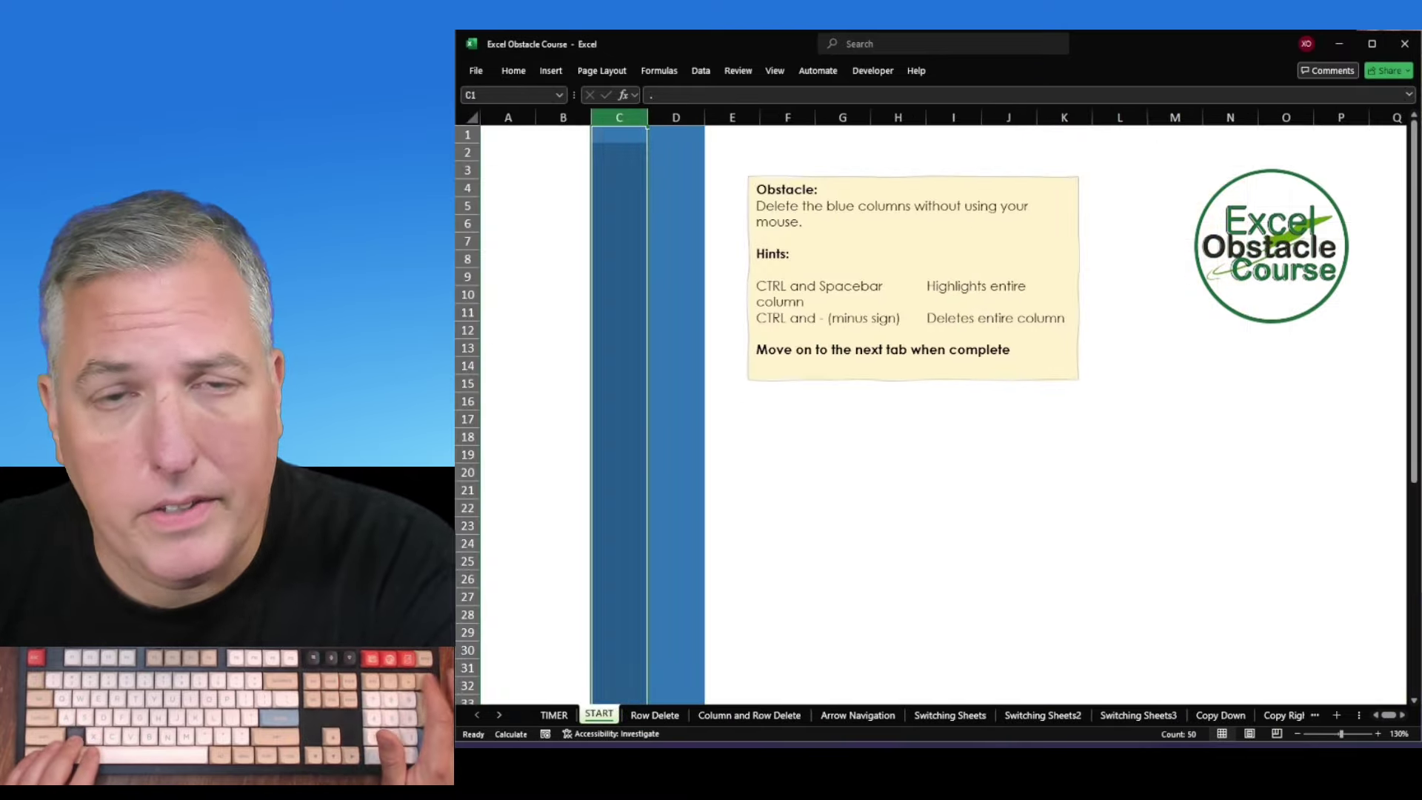
key("ctrl+minus")
key("ctrl+Page_Down")
key("shift+space")
key("shift+Down")
key("shift+Down")
key("shift+Down")
key("shift+Down")
key("shift+Down")
key("shift+Down")
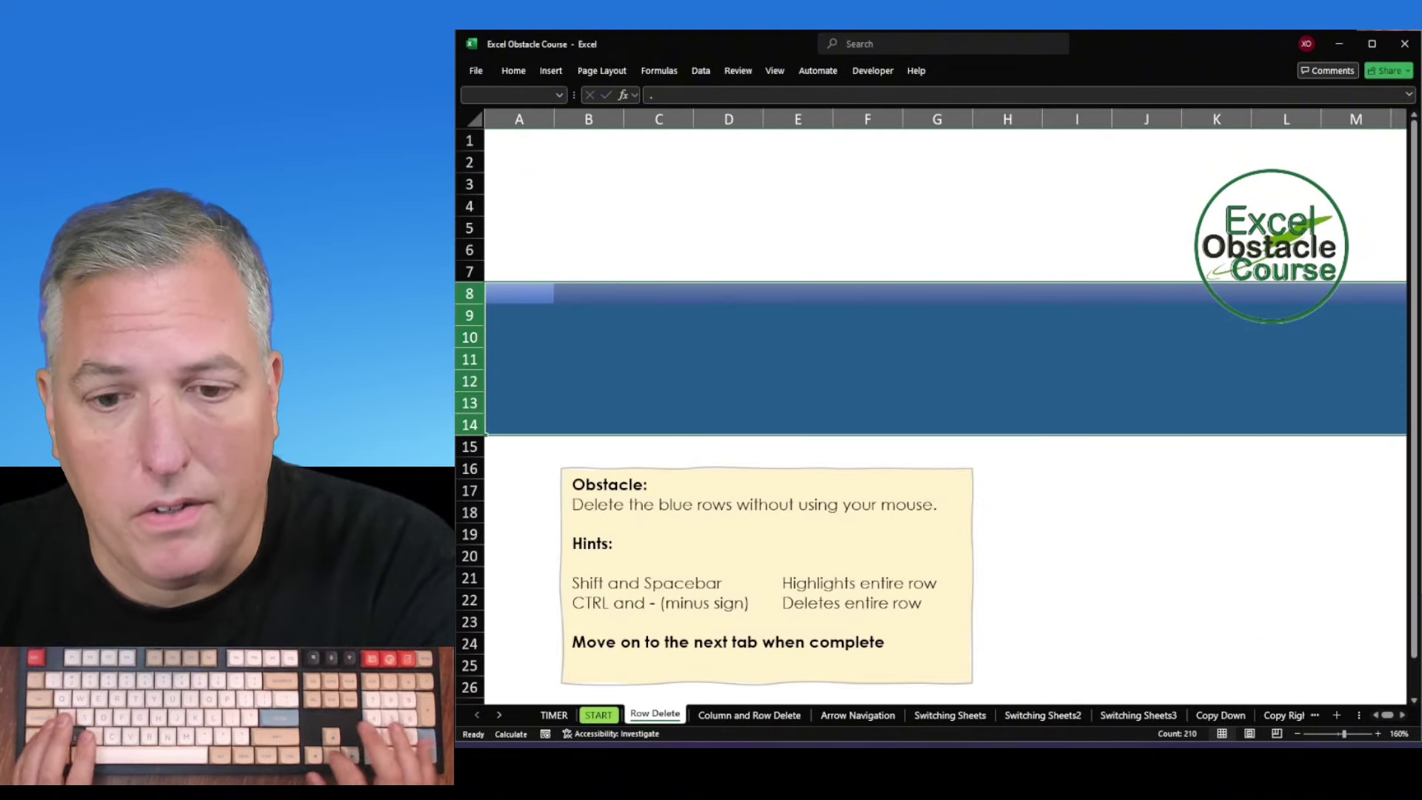
key("ctrl+minus")
Delete yellow rows 8–12 and yellow columns A–C around the red block.
key("ctrl+Page_Down")
key("shift+space")
key("shift+Down")
key("shift+Down")
key("shift+Down")
key("shift+Down")
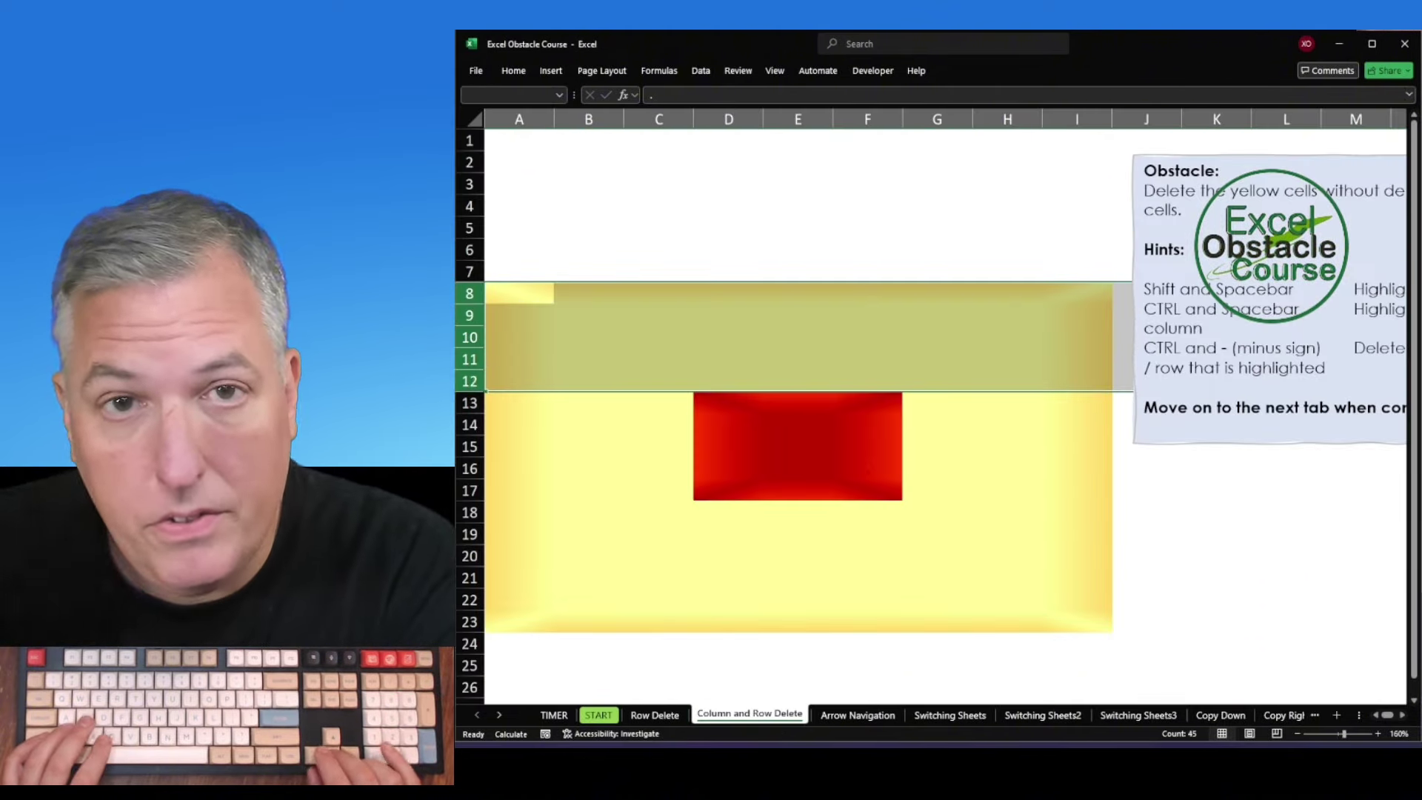
key("ctrl+minus")
key("ctrl+space")
key("shift+Right")
key("shift+Right")
key("ctrl+minus")
Delete yellow columns D–F and the yellow rows from row 13 down.
key("Right")
key("Right")
key("Right")
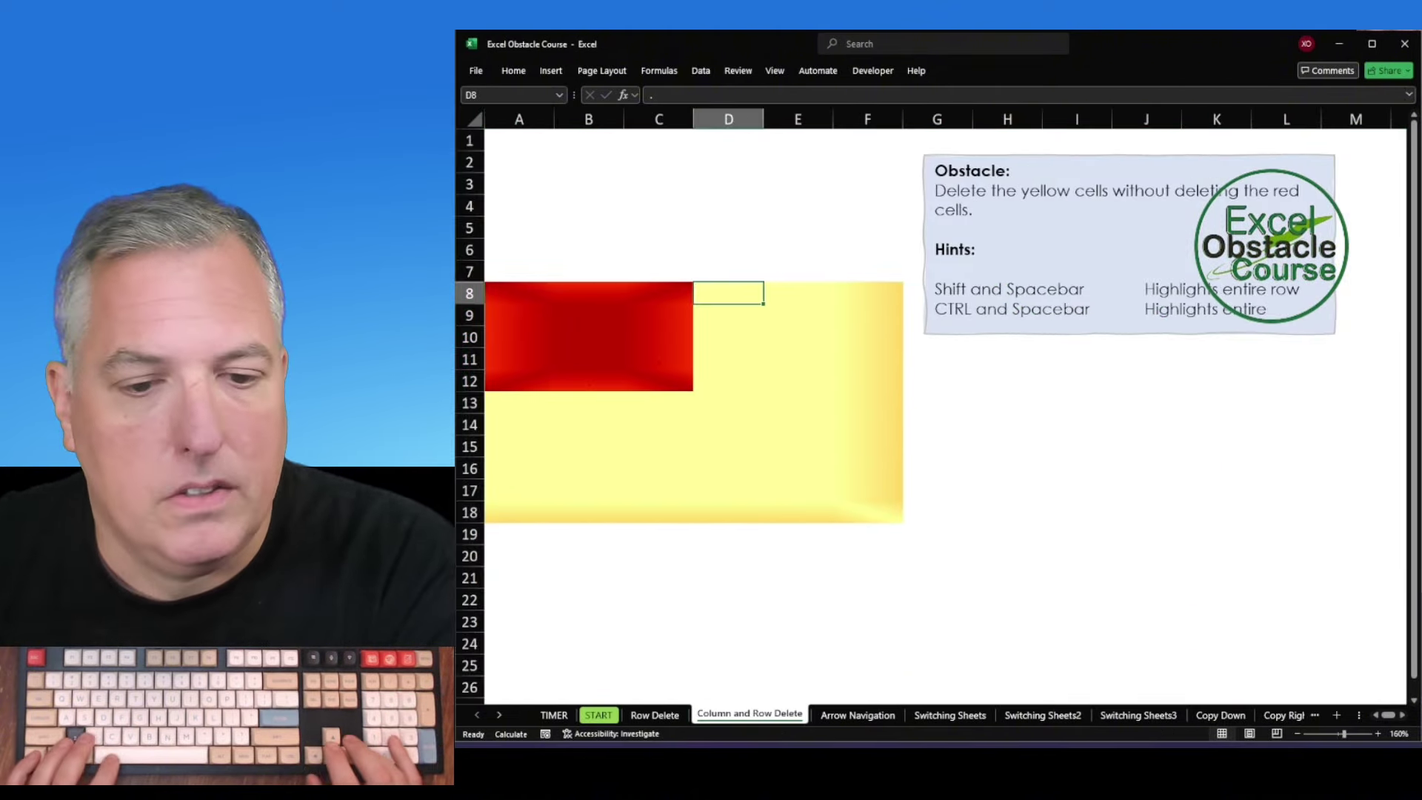
key("ctrl+space")
key("shift+Right")
key("shift+Right")
key("ctrl+minus")
key("Down")
key("Down")
key("Down")
key("Down")
key("Down")
key("shift+space")
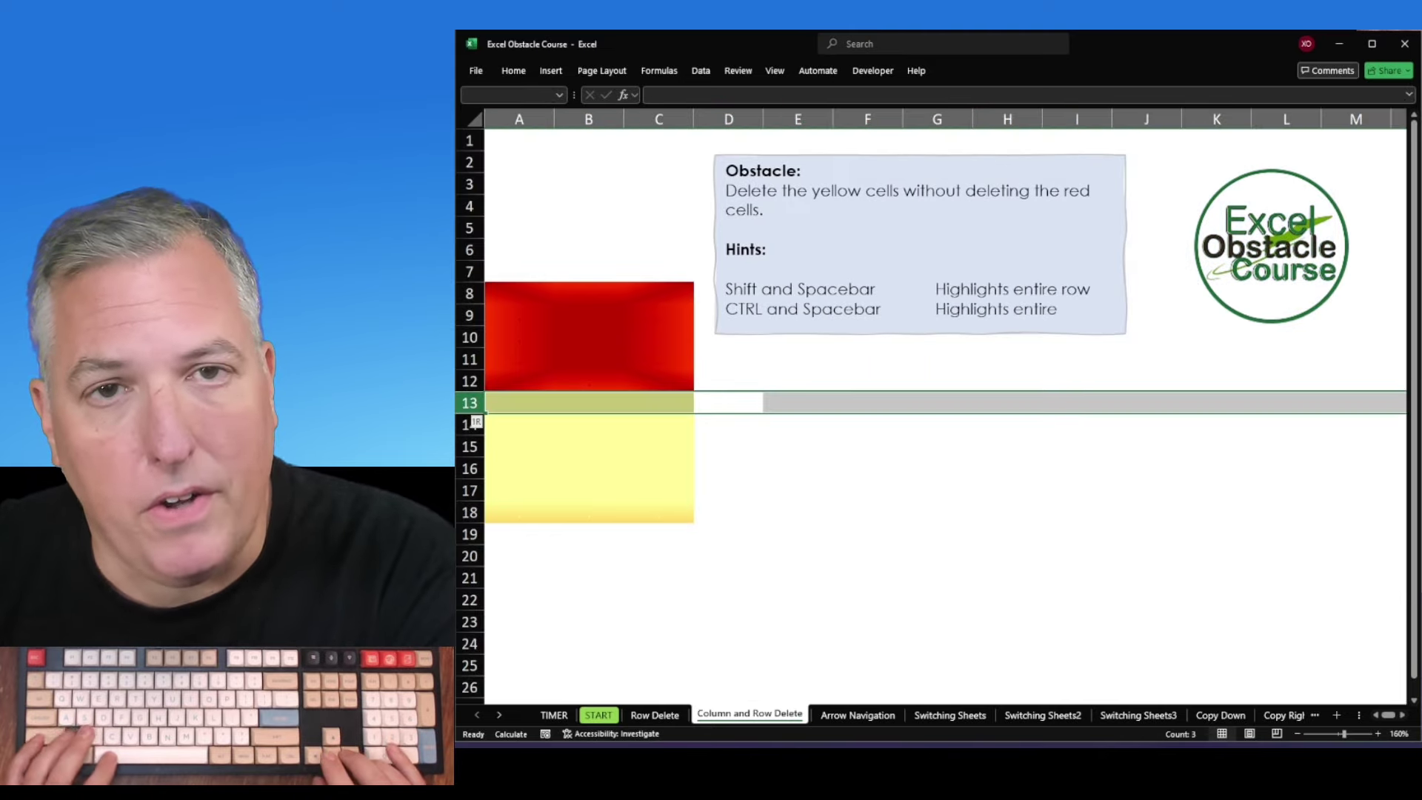
key("ctrl+shift+Down")
key("ctrl+minus")
Follow the gold x path to End and advance through the Switching Sheets tabs.
key("ctrl+Page_Down")
key("ctrl+Down")
key("ctrl+Down")
key("ctrl+Down")
key("ctrl+Right")
key("ctrl+Up")
key("ctrl+Up")
key("ctrl+Right")
key("ctrl+Down")
key("ctrl+Down")
key("ctrl+Right")
key("ctrl+Up")
key("ctrl+Up")
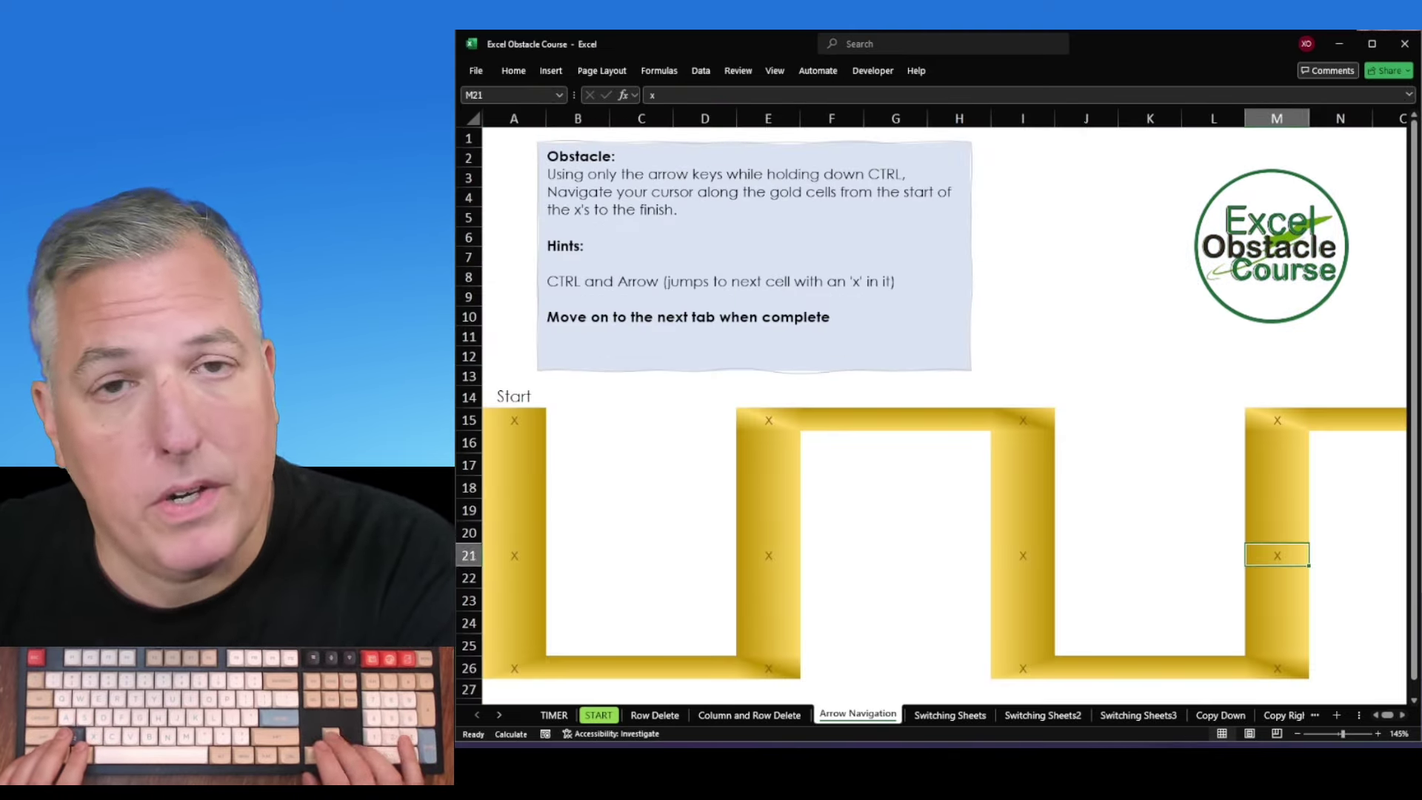
key("ctrl+Right")
key("ctrl+Down")
key("ctrl+Down")
key("ctrl+Right")
key("ctrl+Up")
key("ctrl+Up")
key("ctrl+Page_Down")
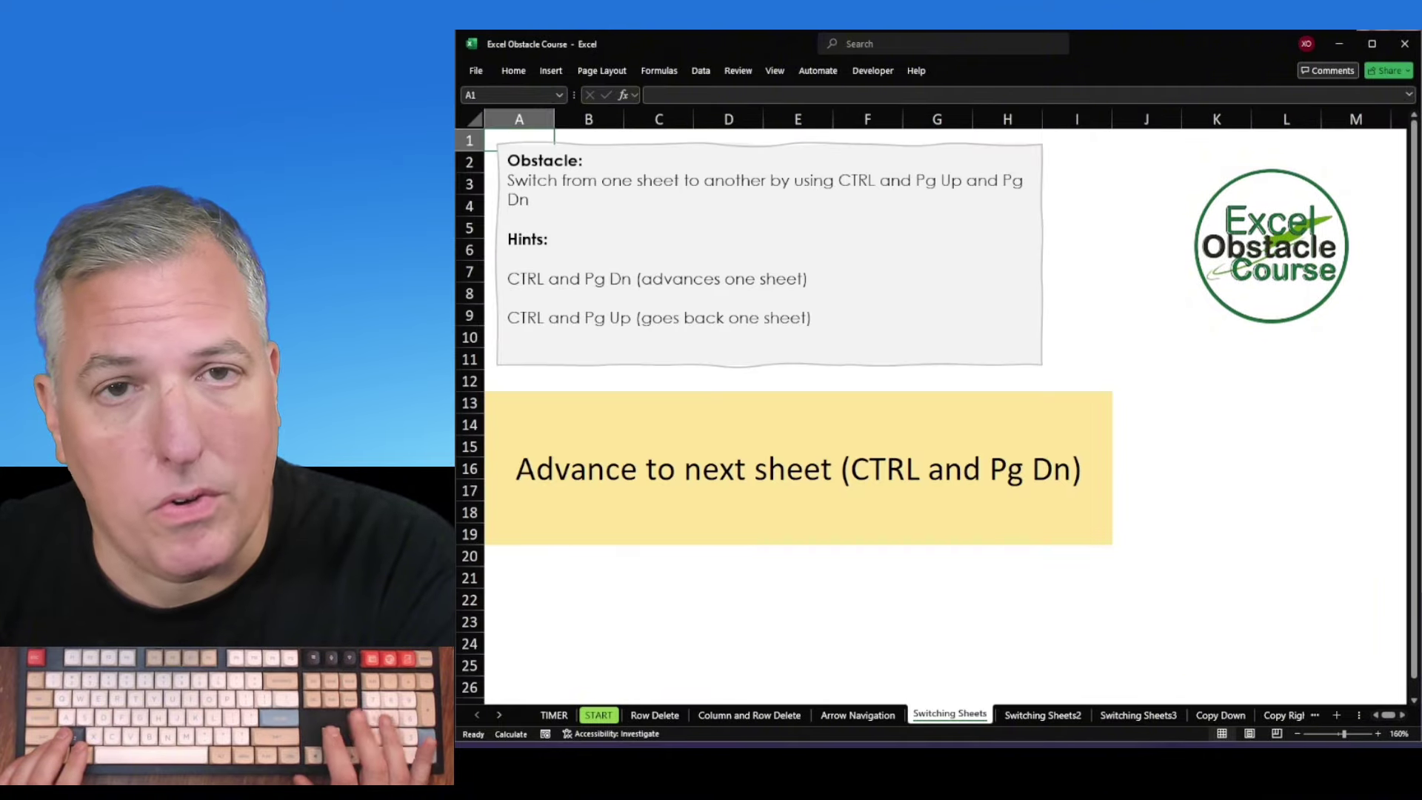
Fill the Copy Down letters to row 15 and select A1:I4 on Copy Right.
key("ctrl+Page_Down")
key("ctrl+Page_Down")
key("ctrl+Page_Down")
key("ctrl+a")
key("ctrl+d")
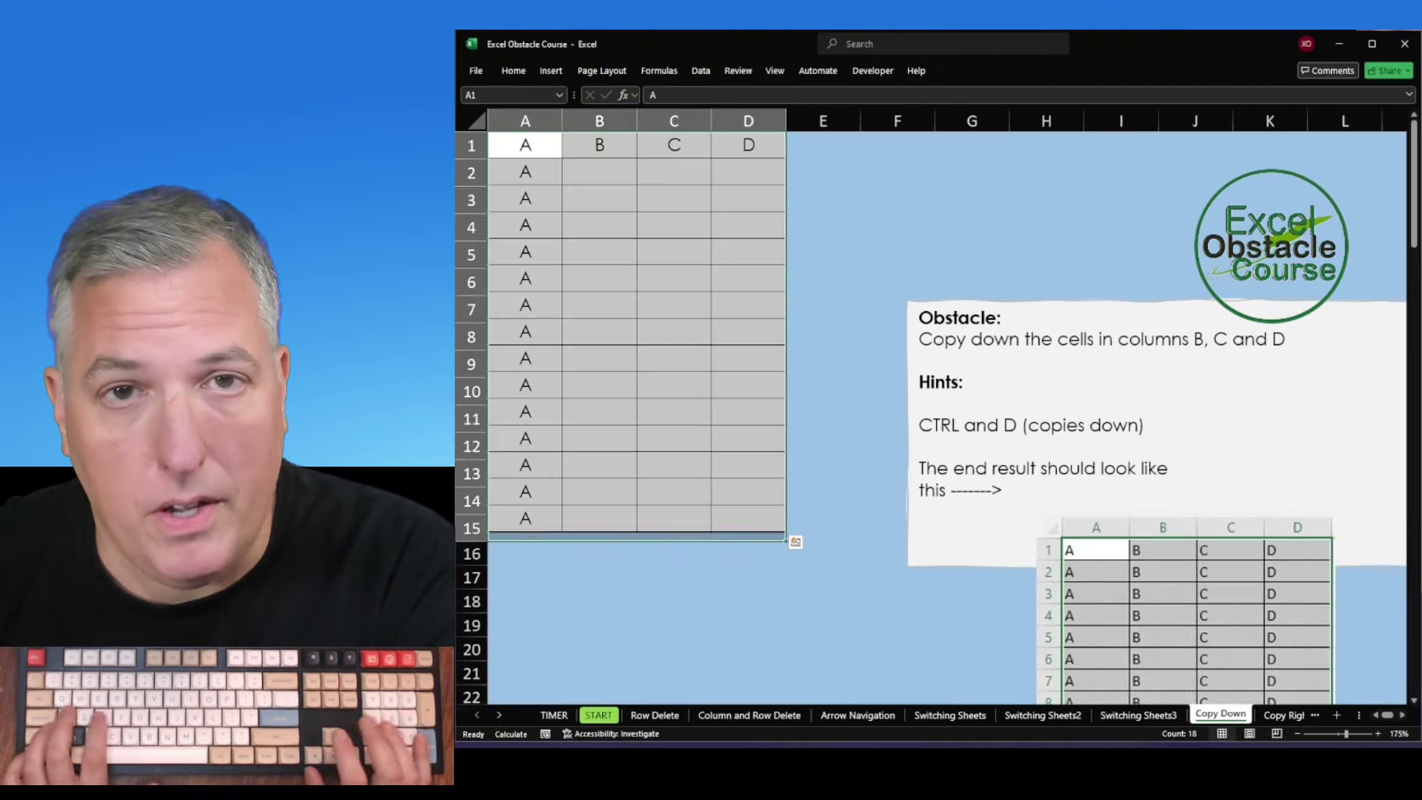
key("ctrl+Page_Down")
key("ctrl+a")
key("ctrl+Page_Down")
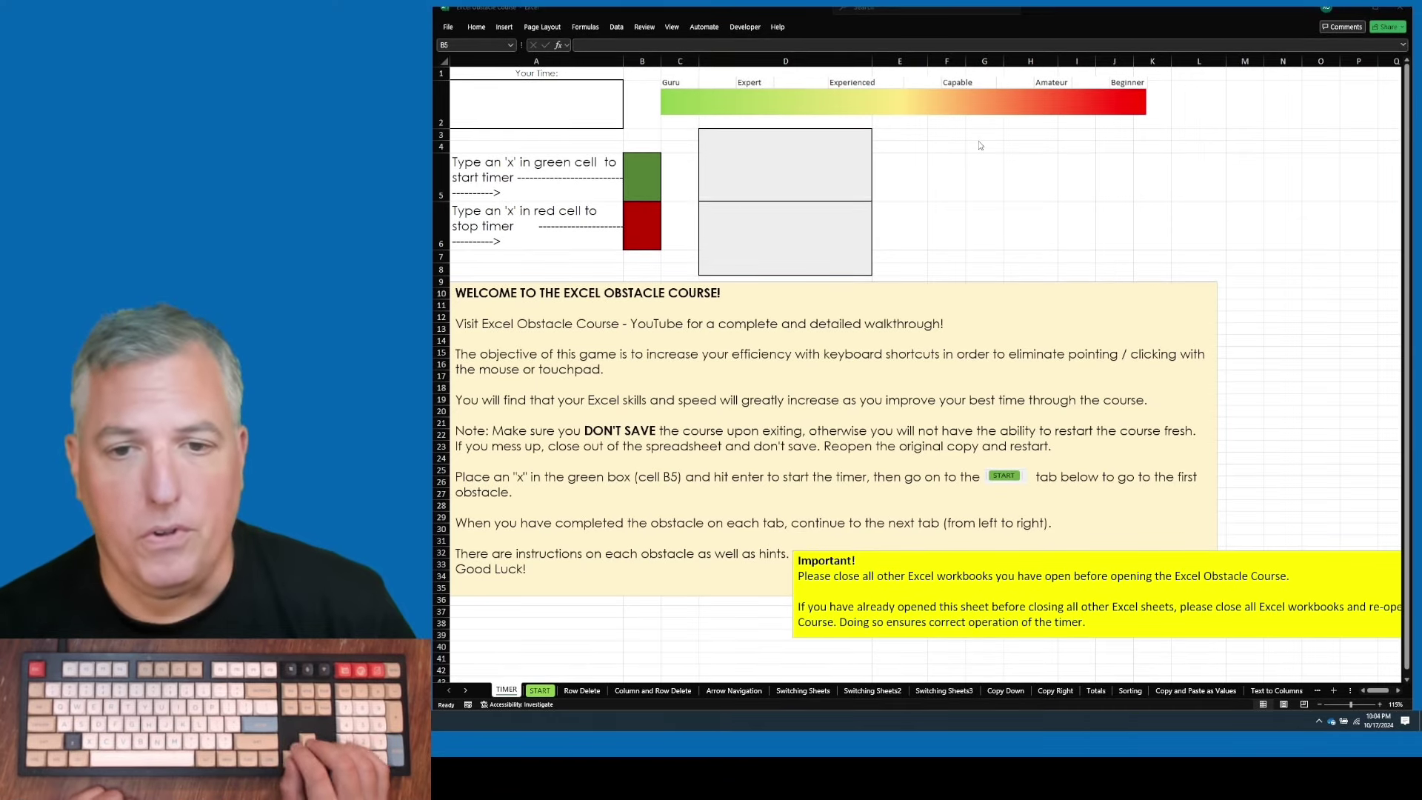
Run a quick 00:03.1 timer test with x in B5 and B6, then select both markers.
key("alt+Tab")
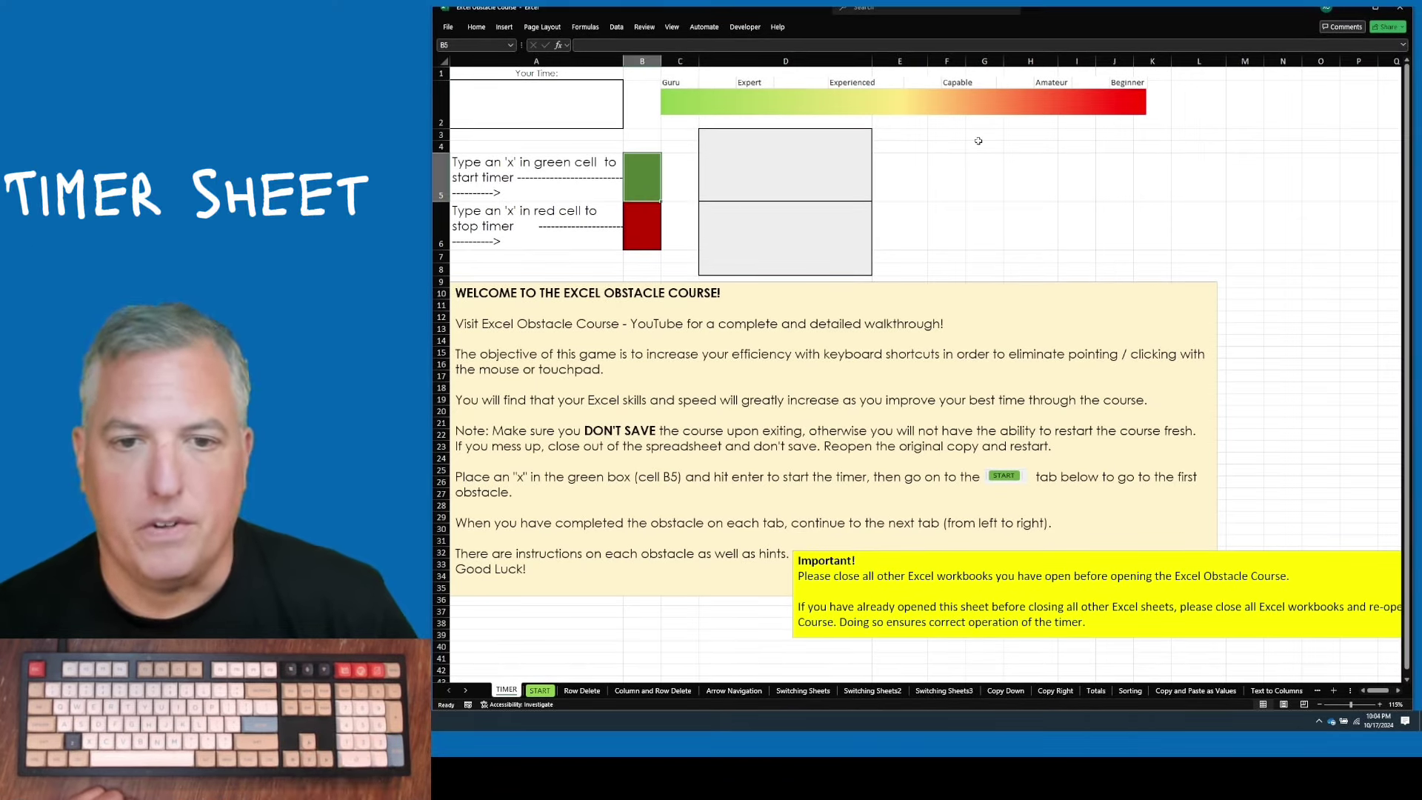
type("x")
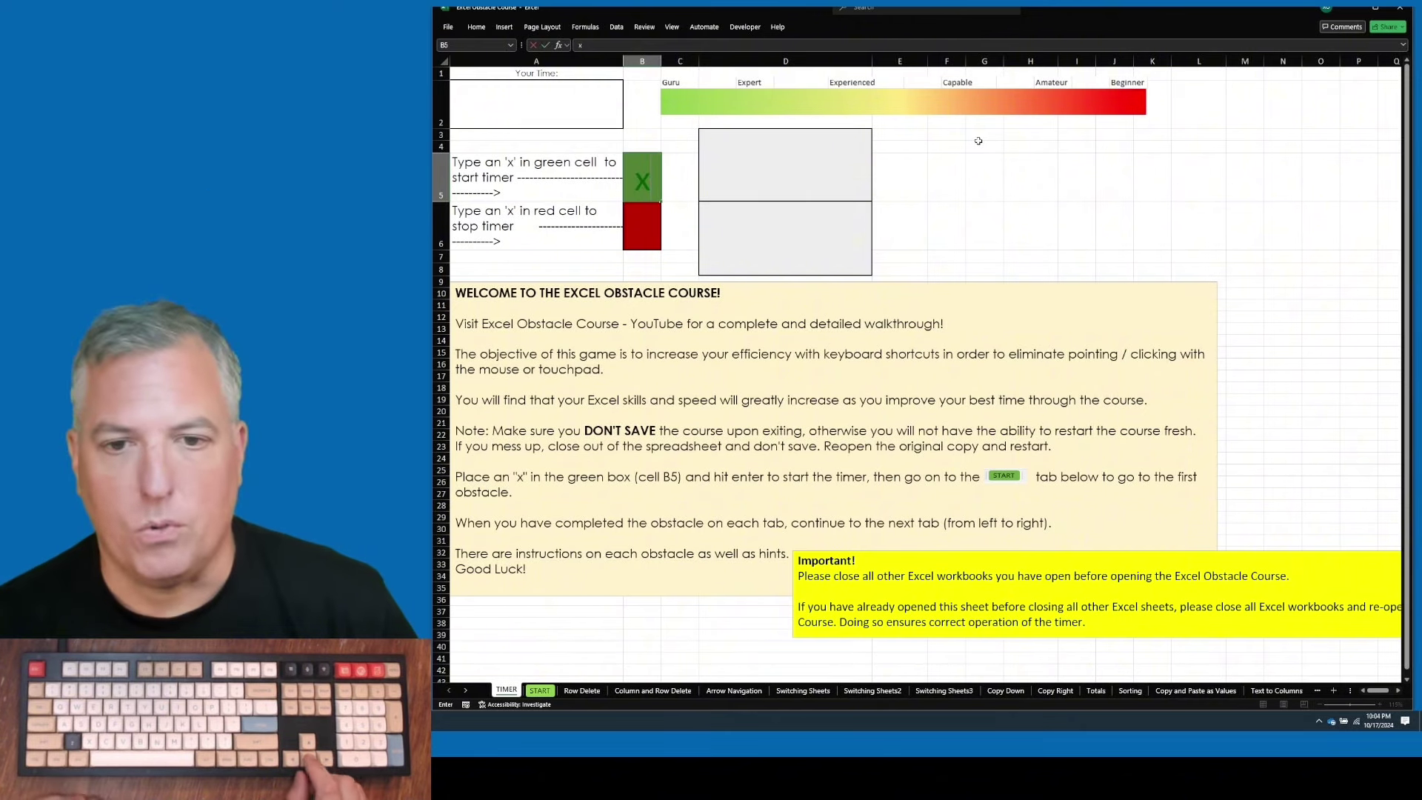
key("Return")
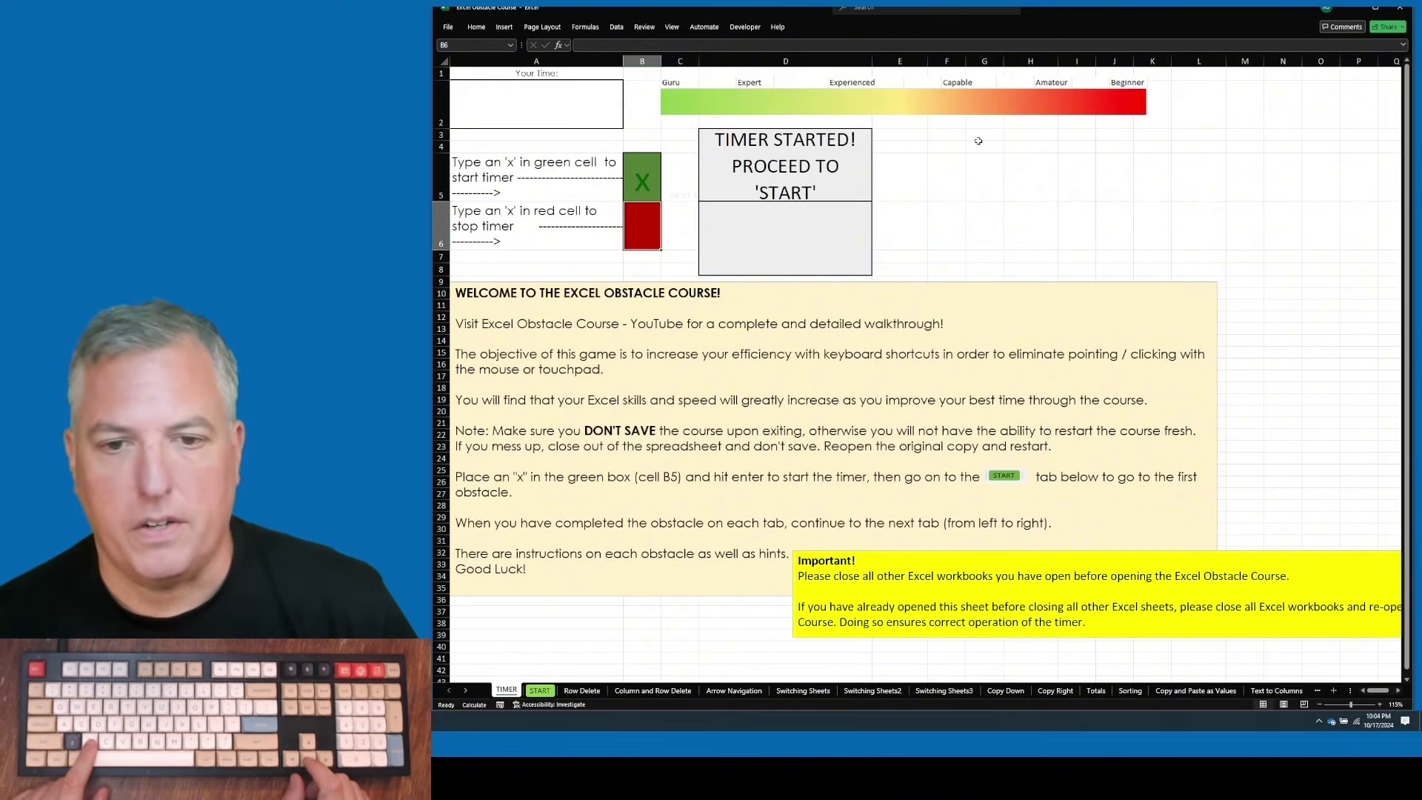
type("x")
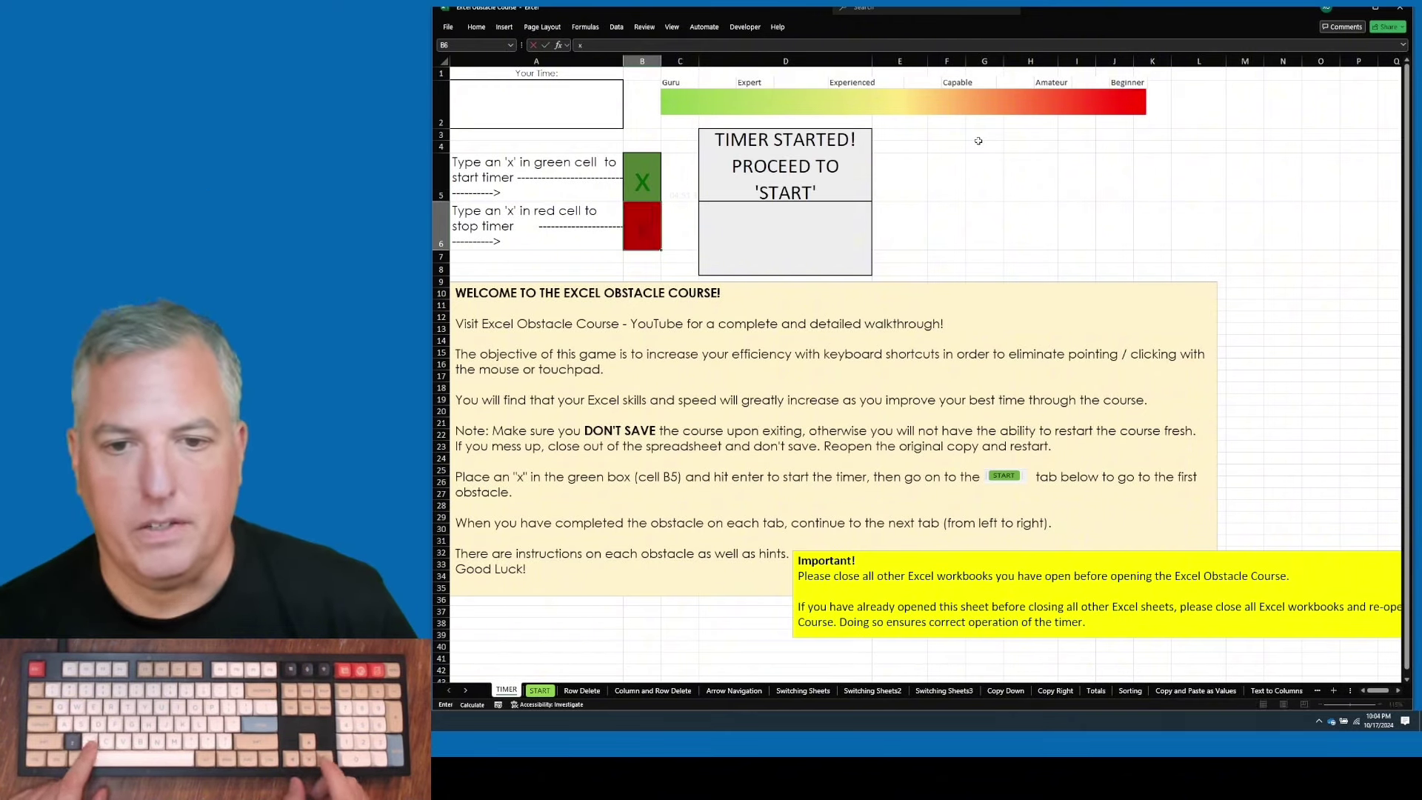
key("Return")
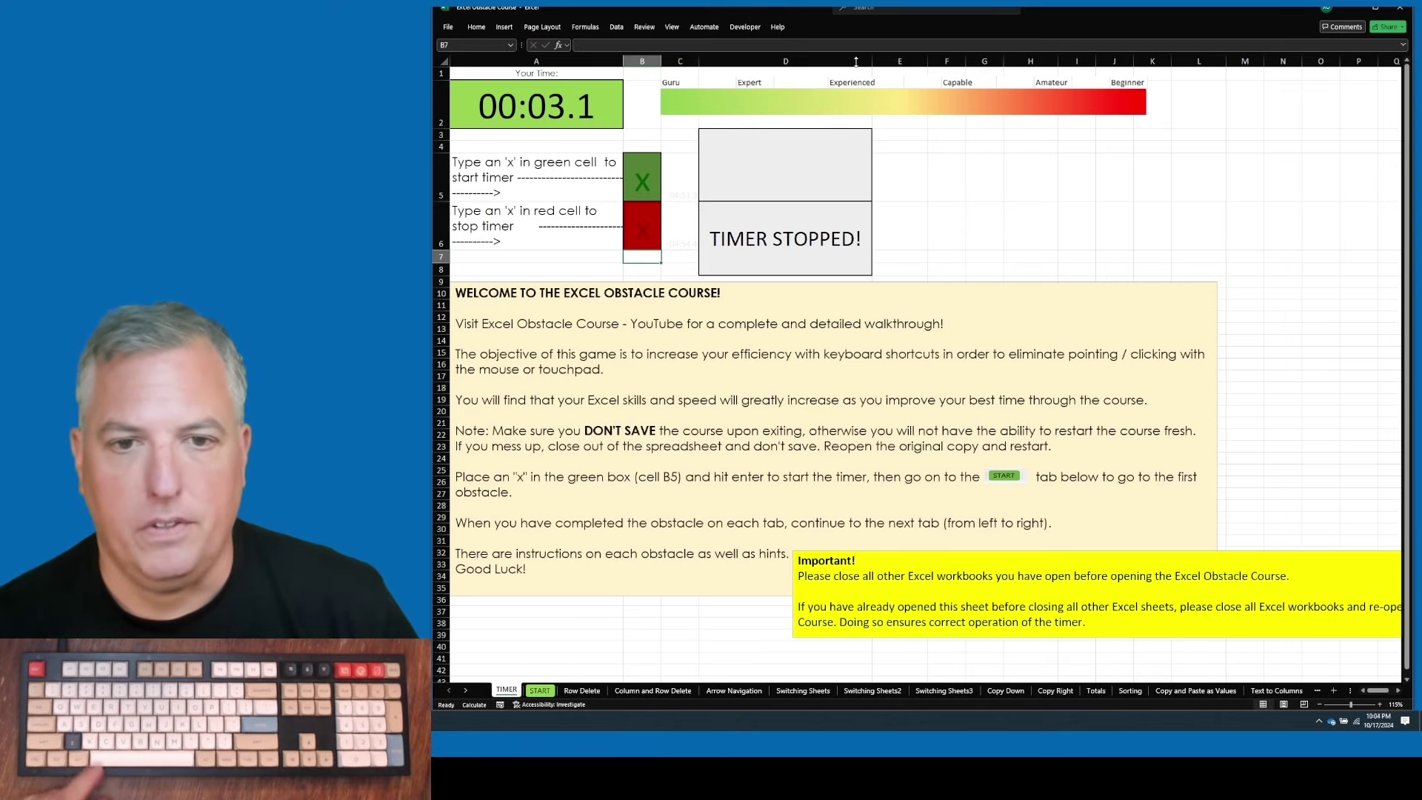
key("Up")
key("Up")
Clear both timer marks, start the timer with x in B5, then clear it again.
key("shift+Down")
key("Delete")
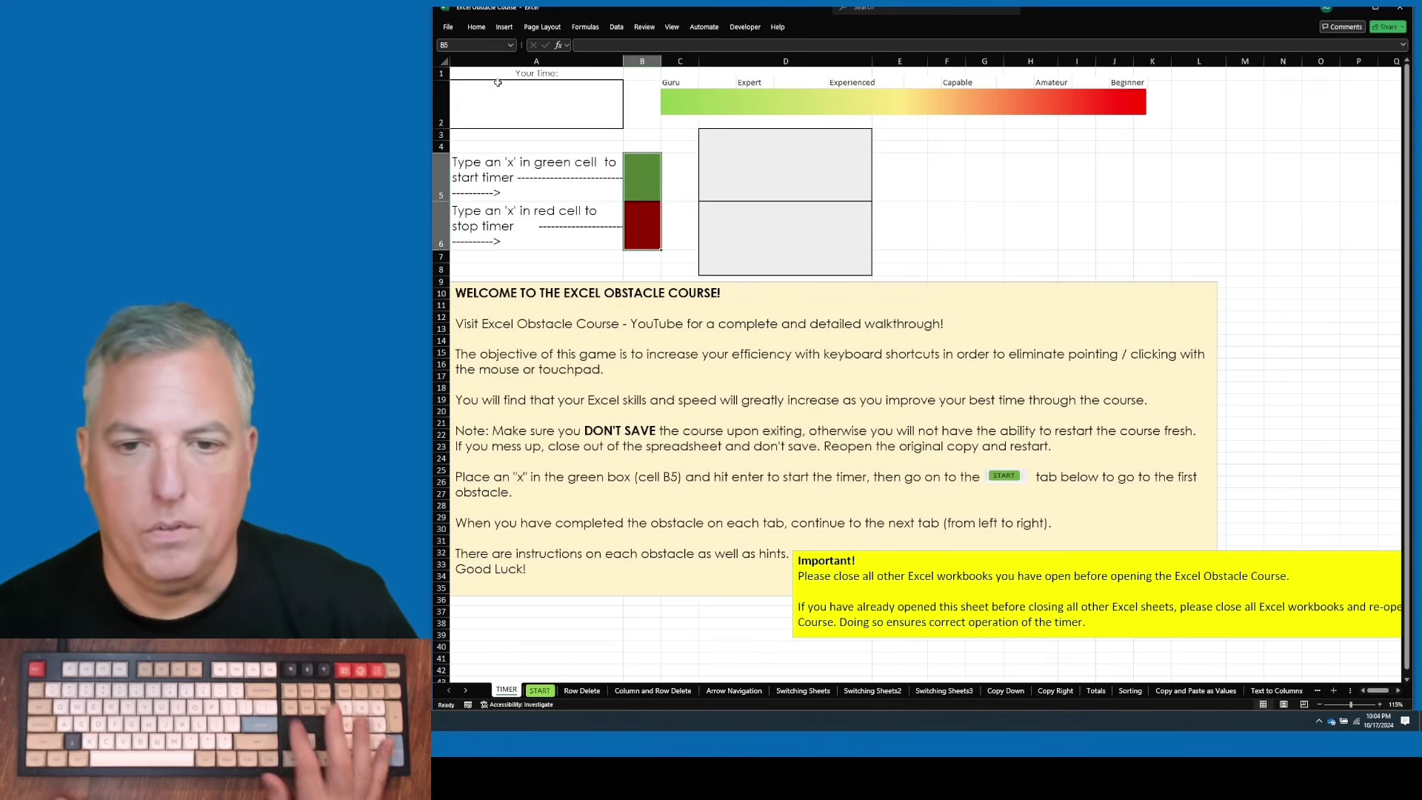
key("shift+Up")
type("x")
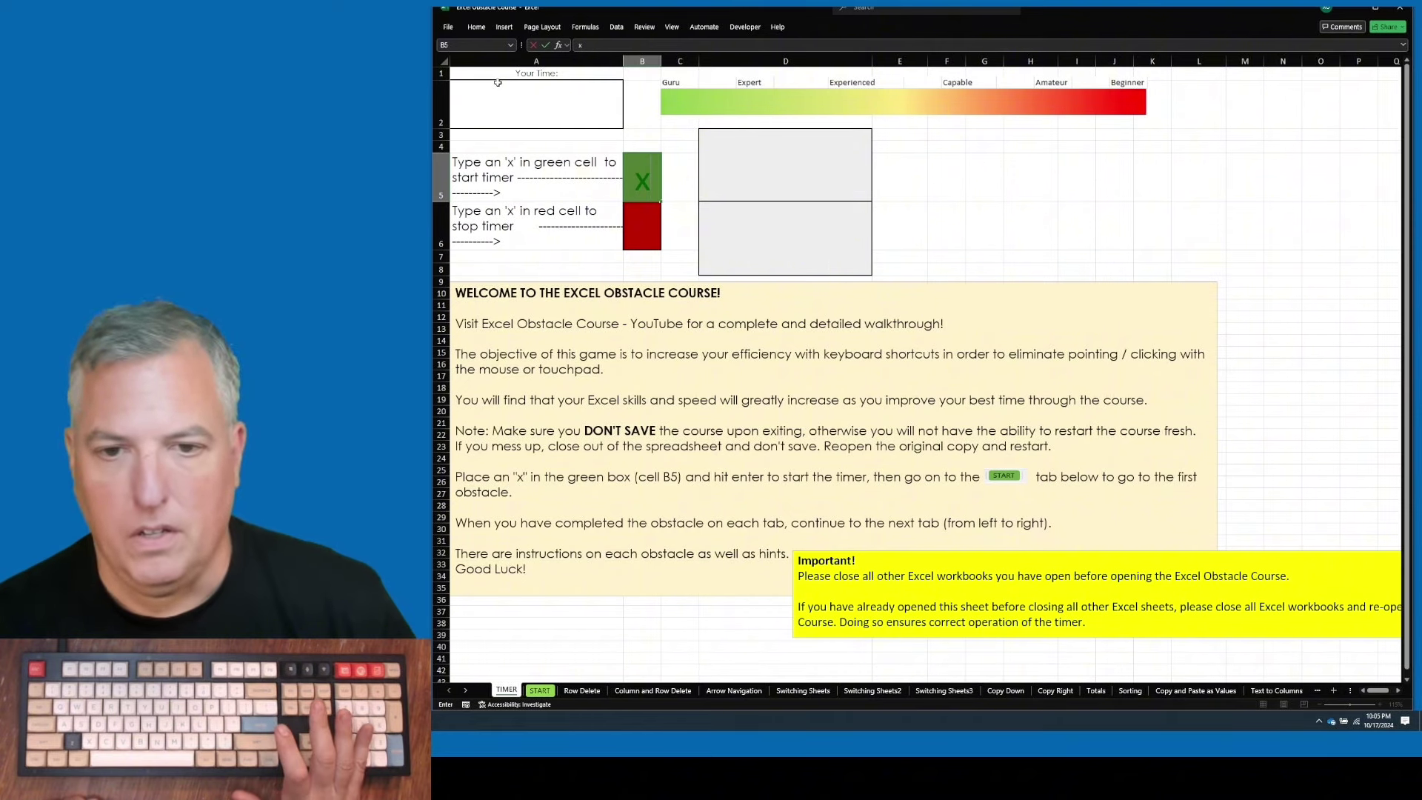
key("Return")
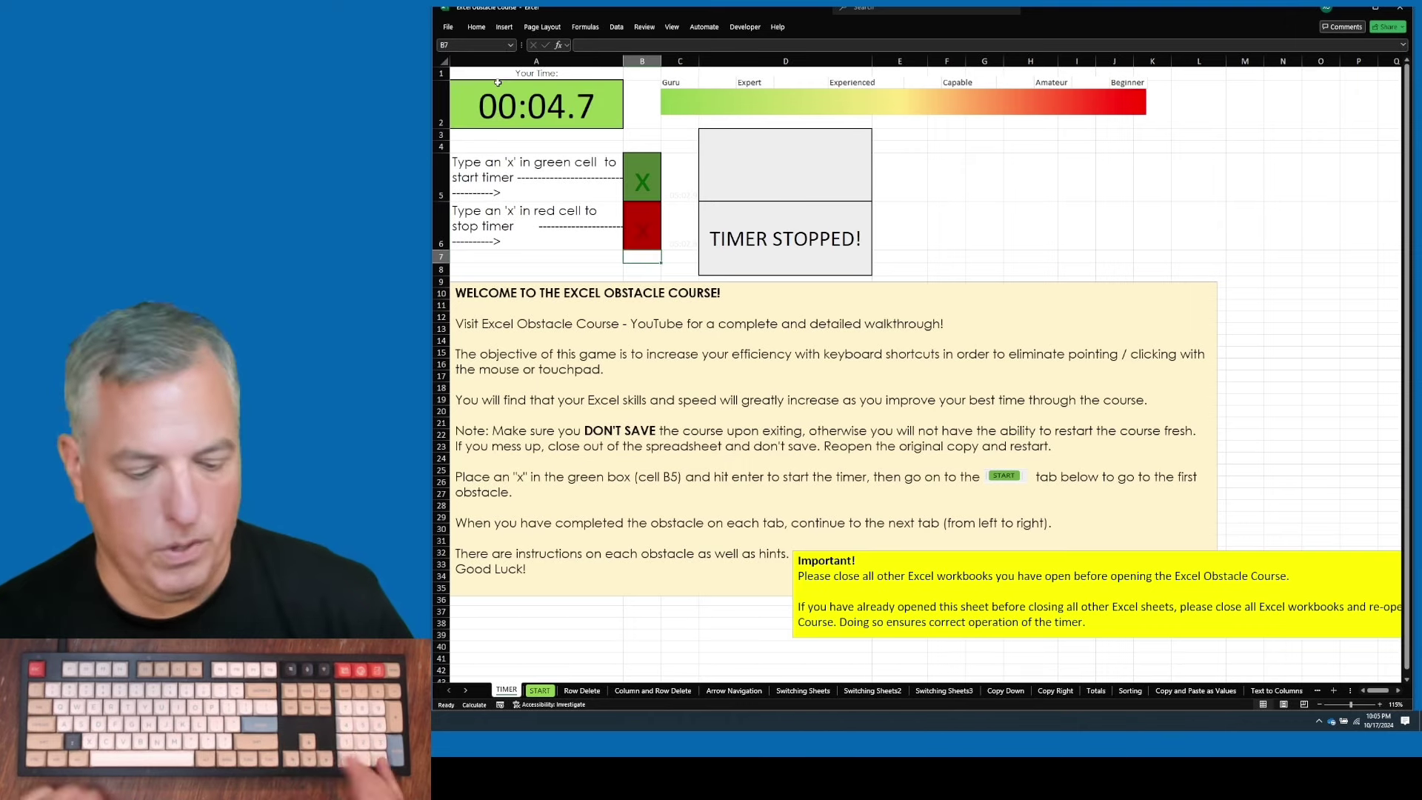
key("Up")
key("Delete")
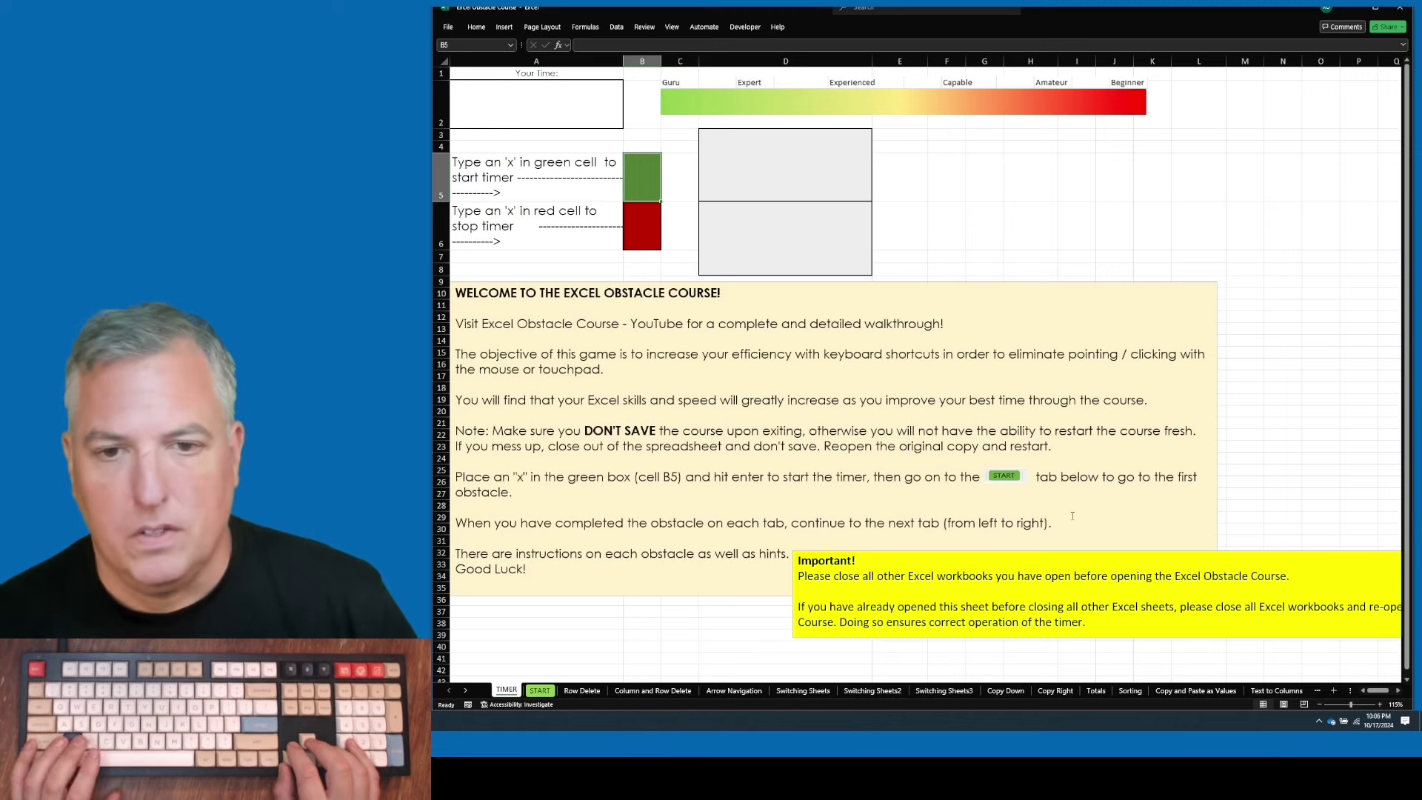
Run a second 00:04.9 timer test with x in B5 and B6.
type("x")
key("Return")
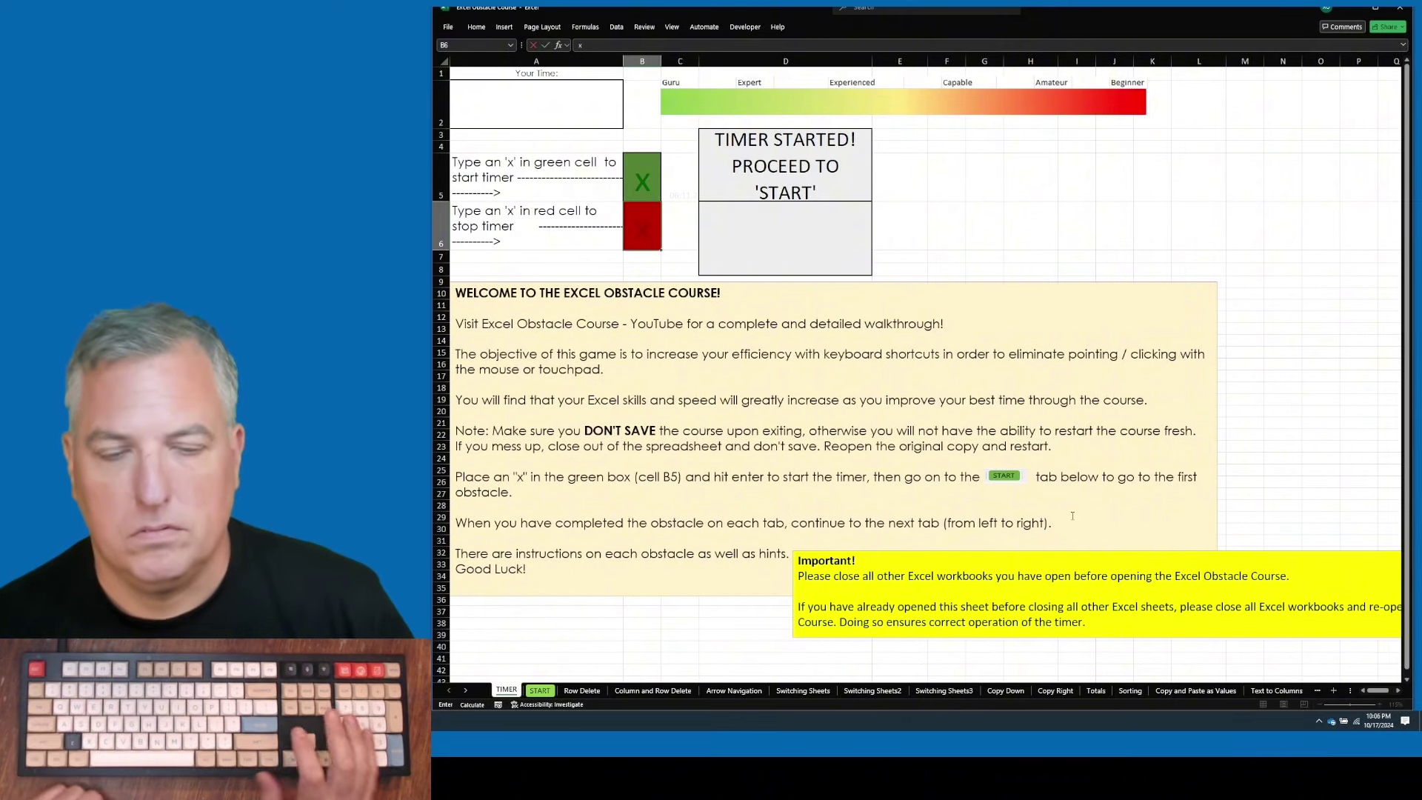
type("x")
key("ctrl+Return")
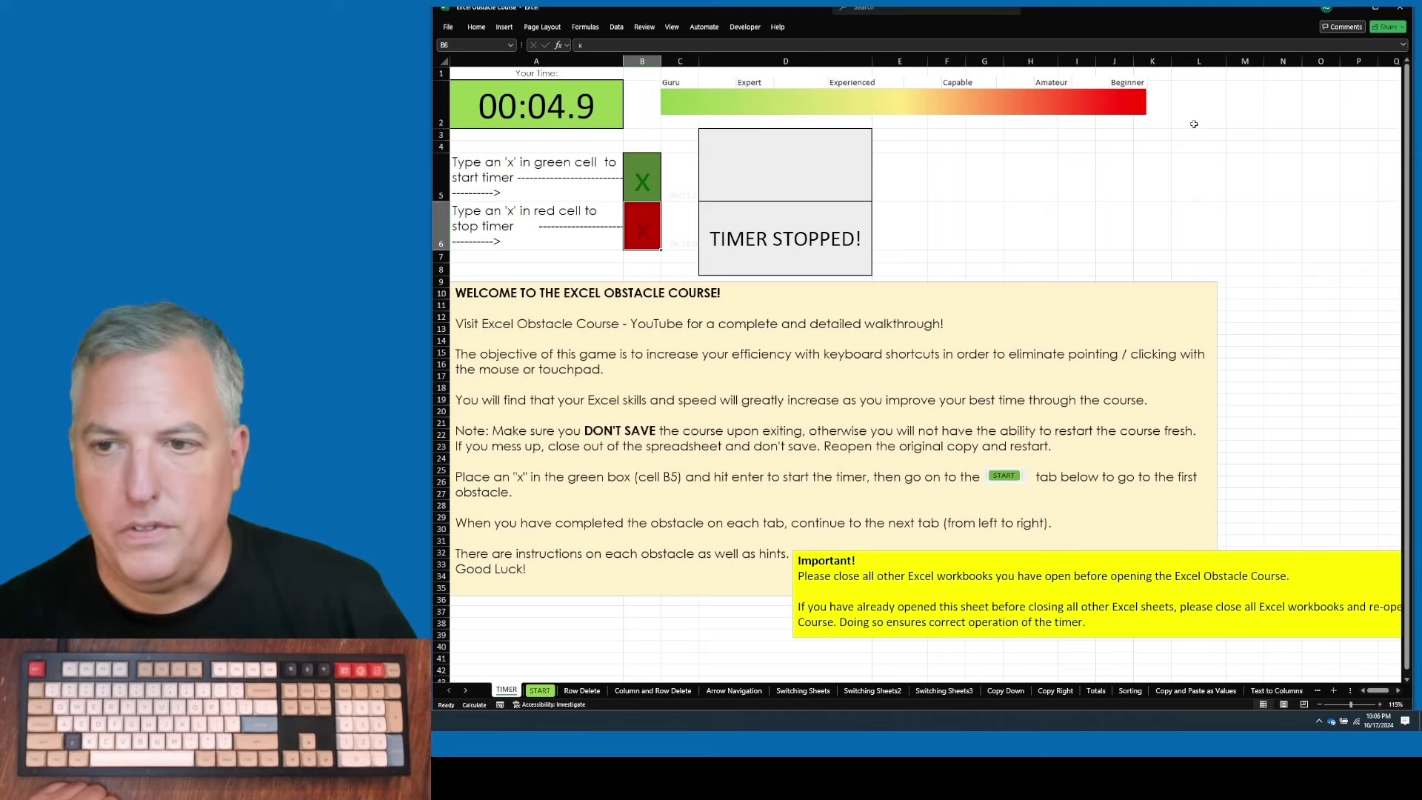
key("Up")
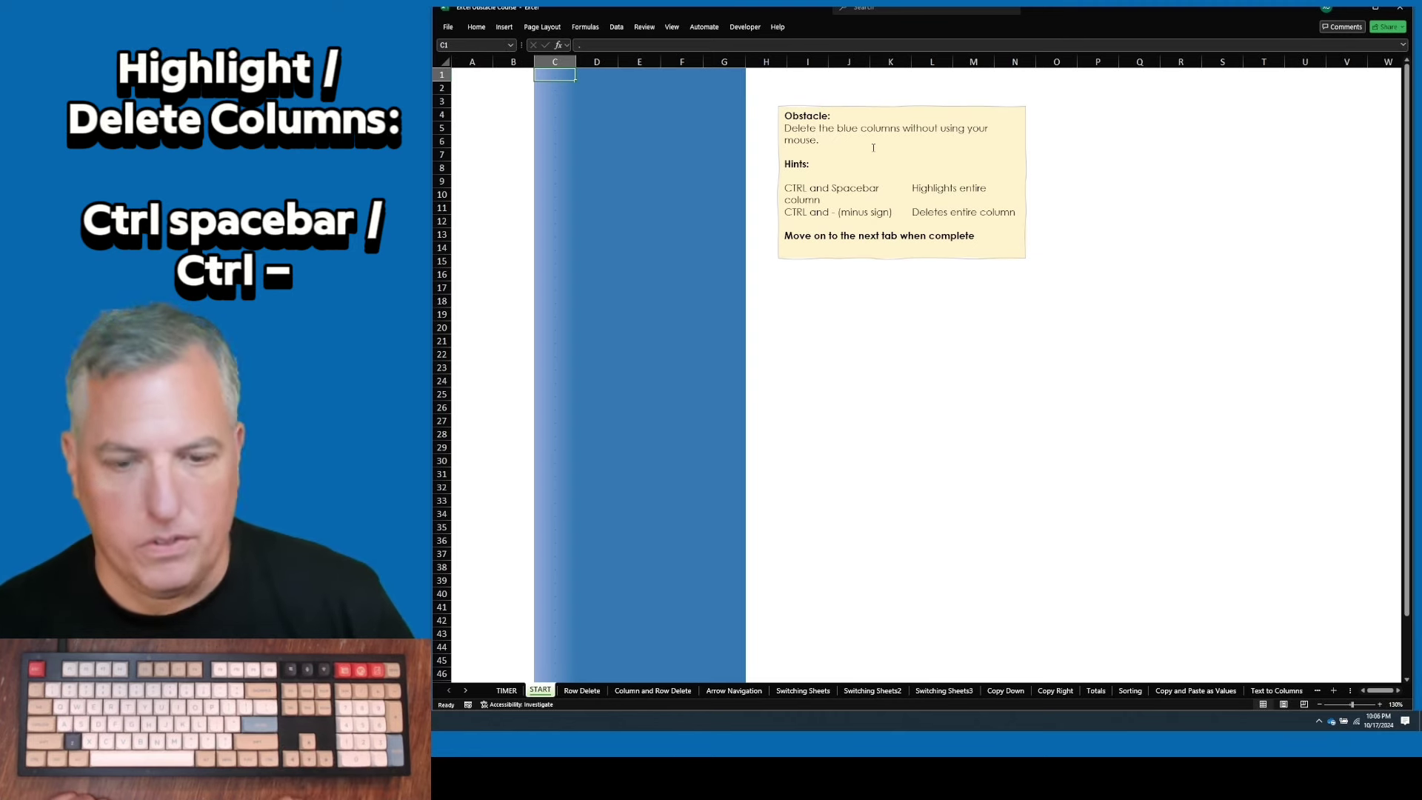
Delete the blue columns from column C after undoing a C:G attempt, then go to Row Delete.
key("ctrl+space")
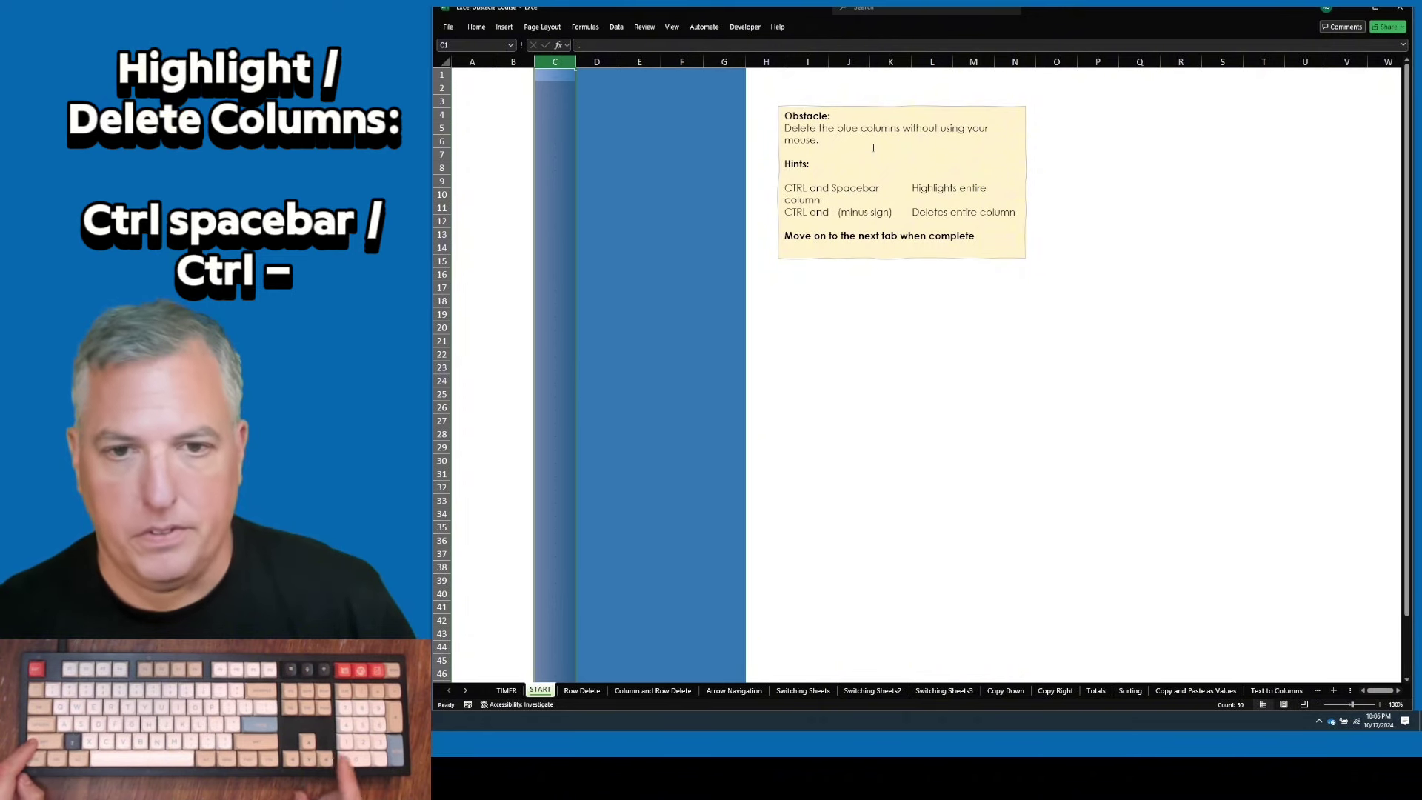
key("shift+Right")
key("shift+Right")
key("shift+Right")
key("shift+Right")
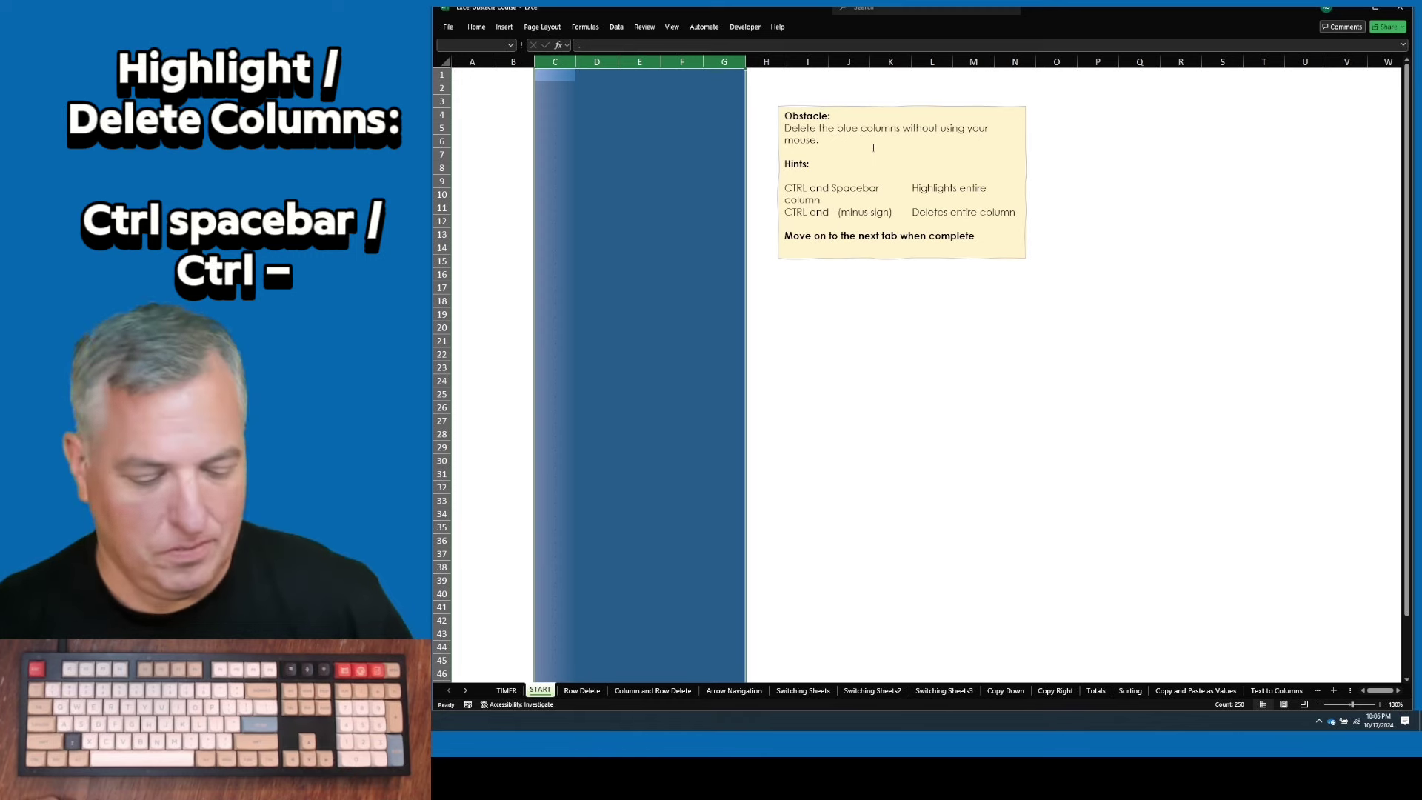
key("ctrl+minus")
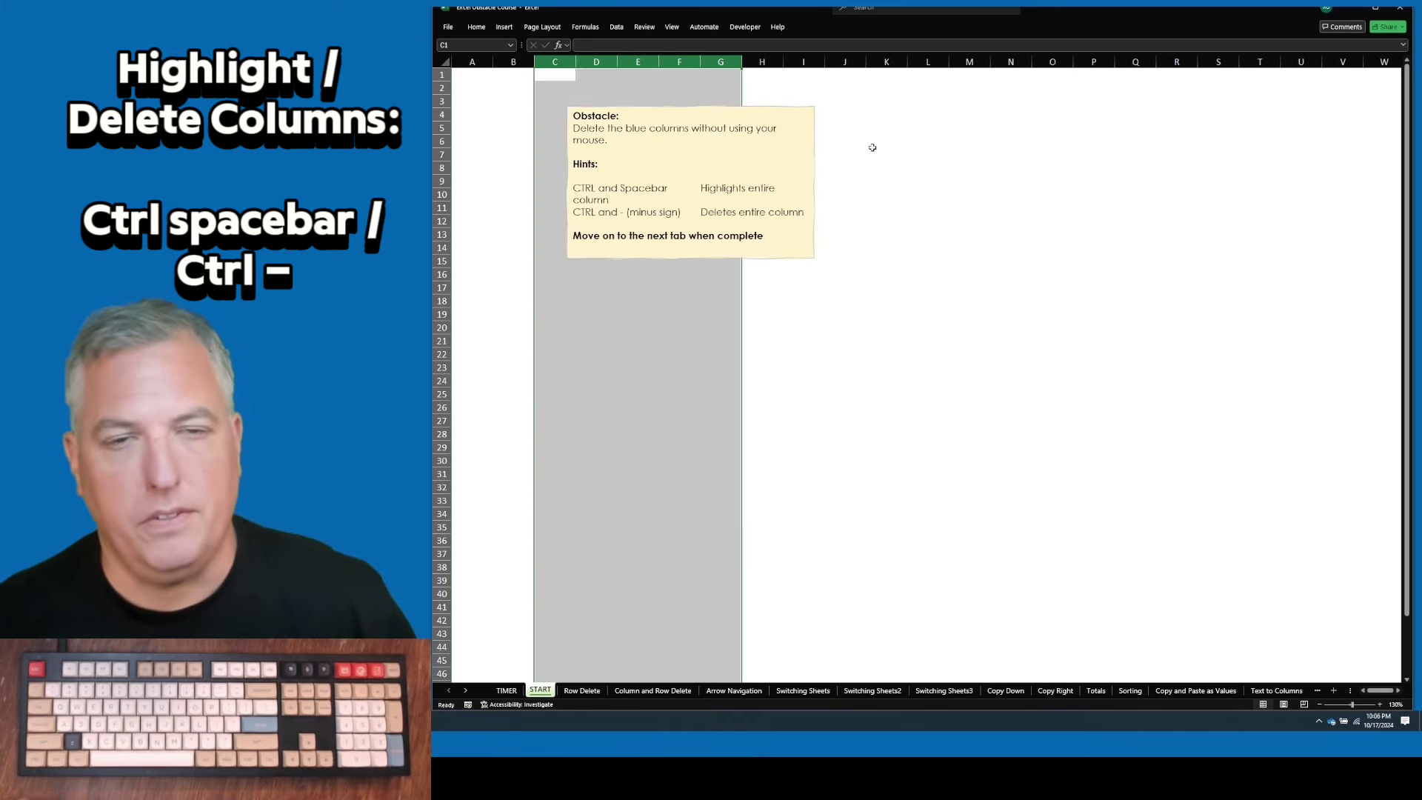
key("ctrl+z")
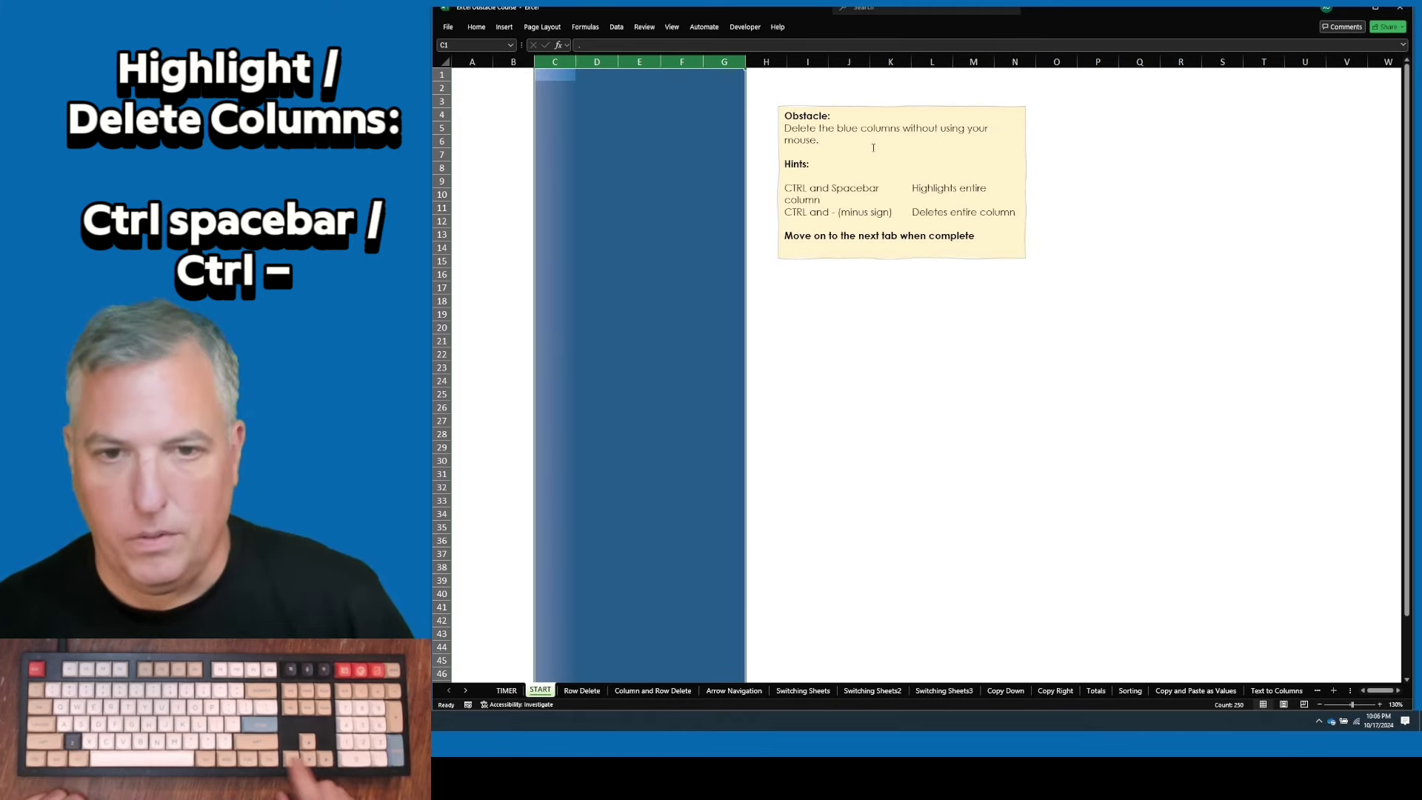
key("Left")
key("Right")
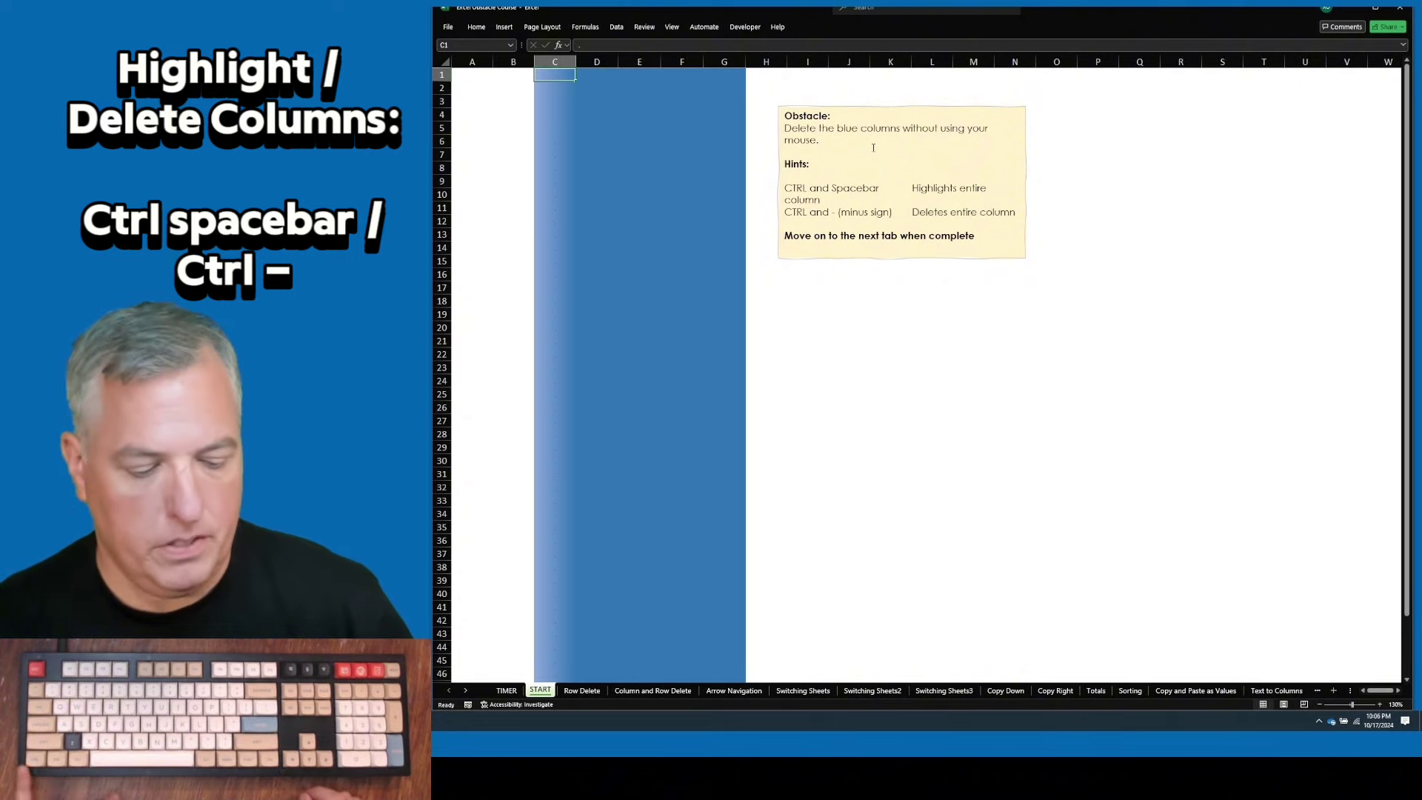
key("ctrl+space")
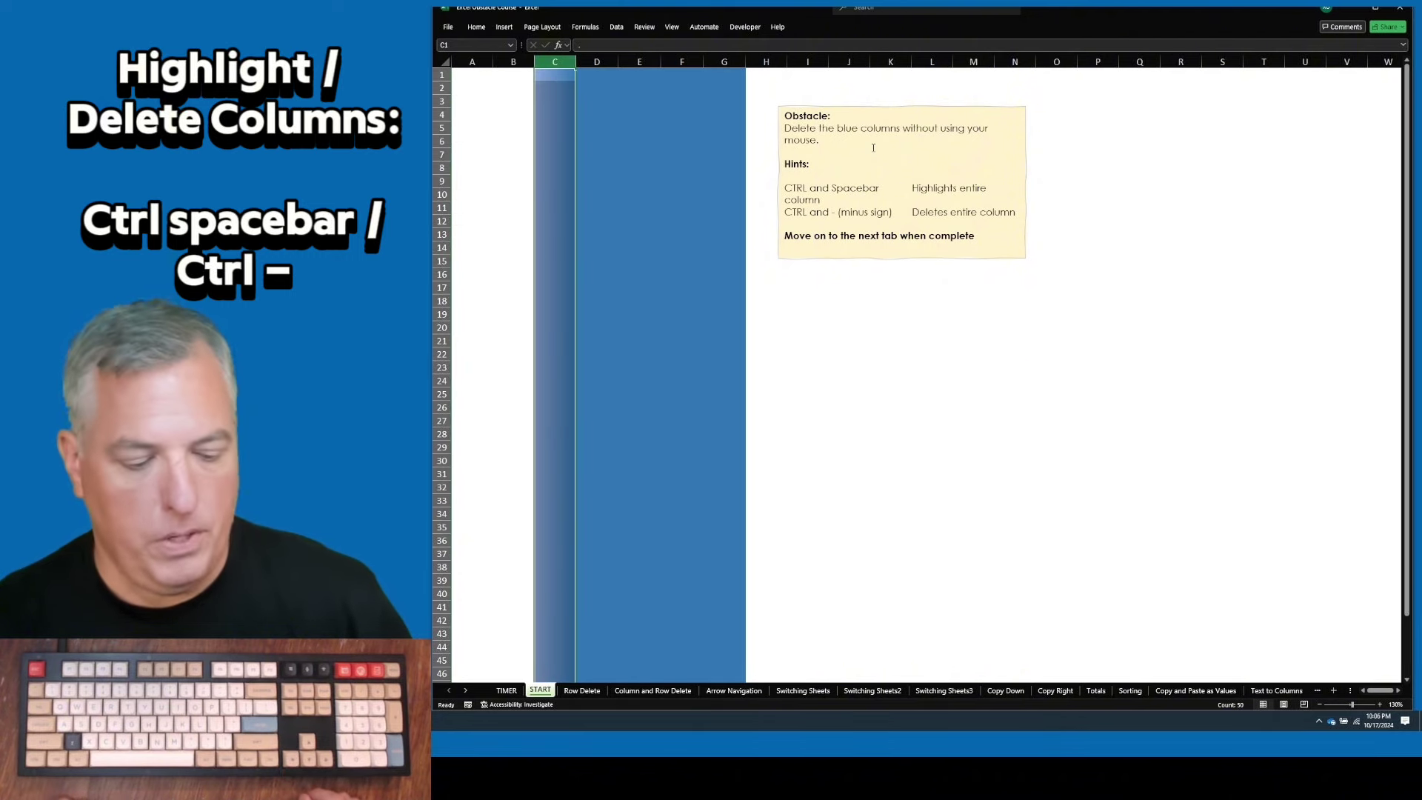
key("ctrl+minus")
key("ctrl+minus")
key("ctrl+minus")
key("ctrl+minus")
key("ctrl+minus")
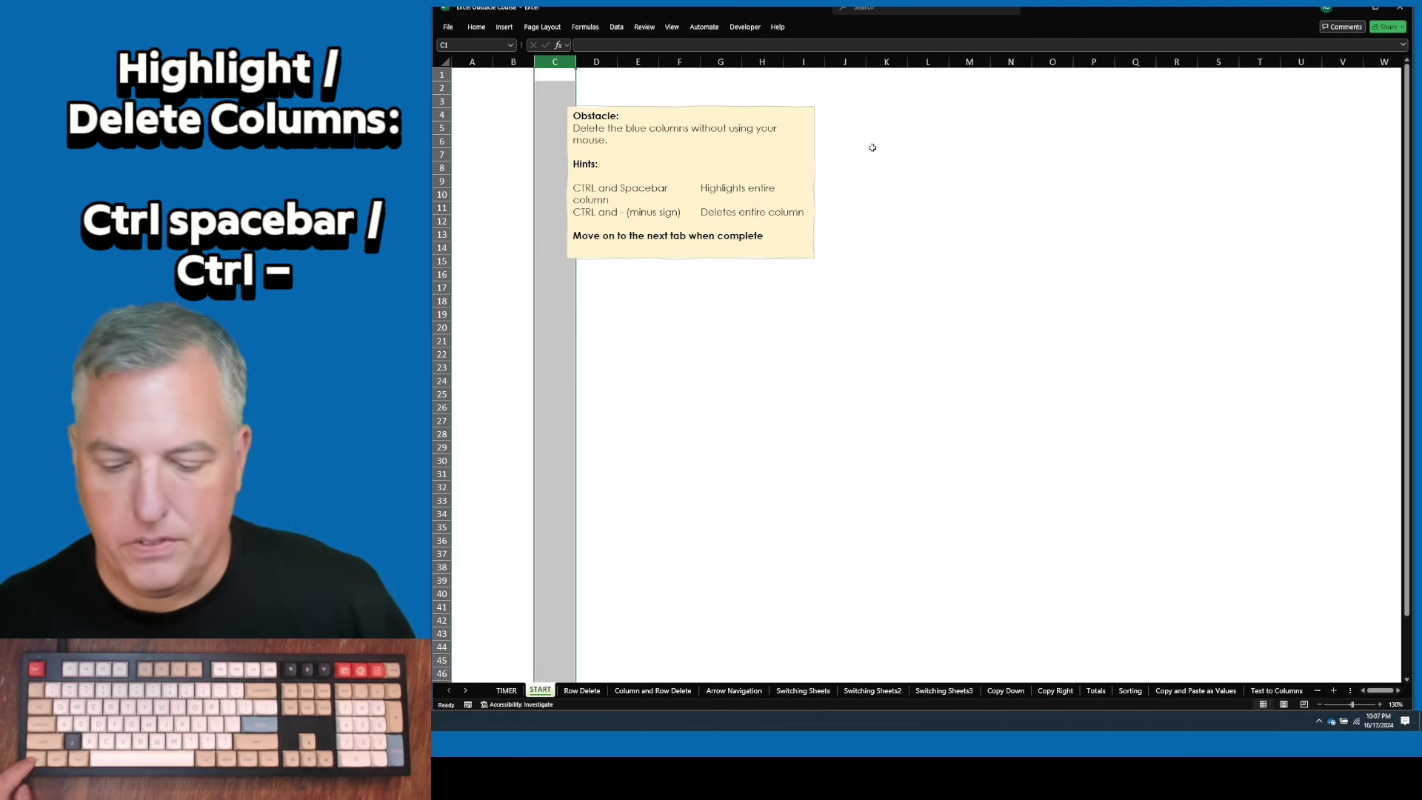
key("ctrl+Page_Down")
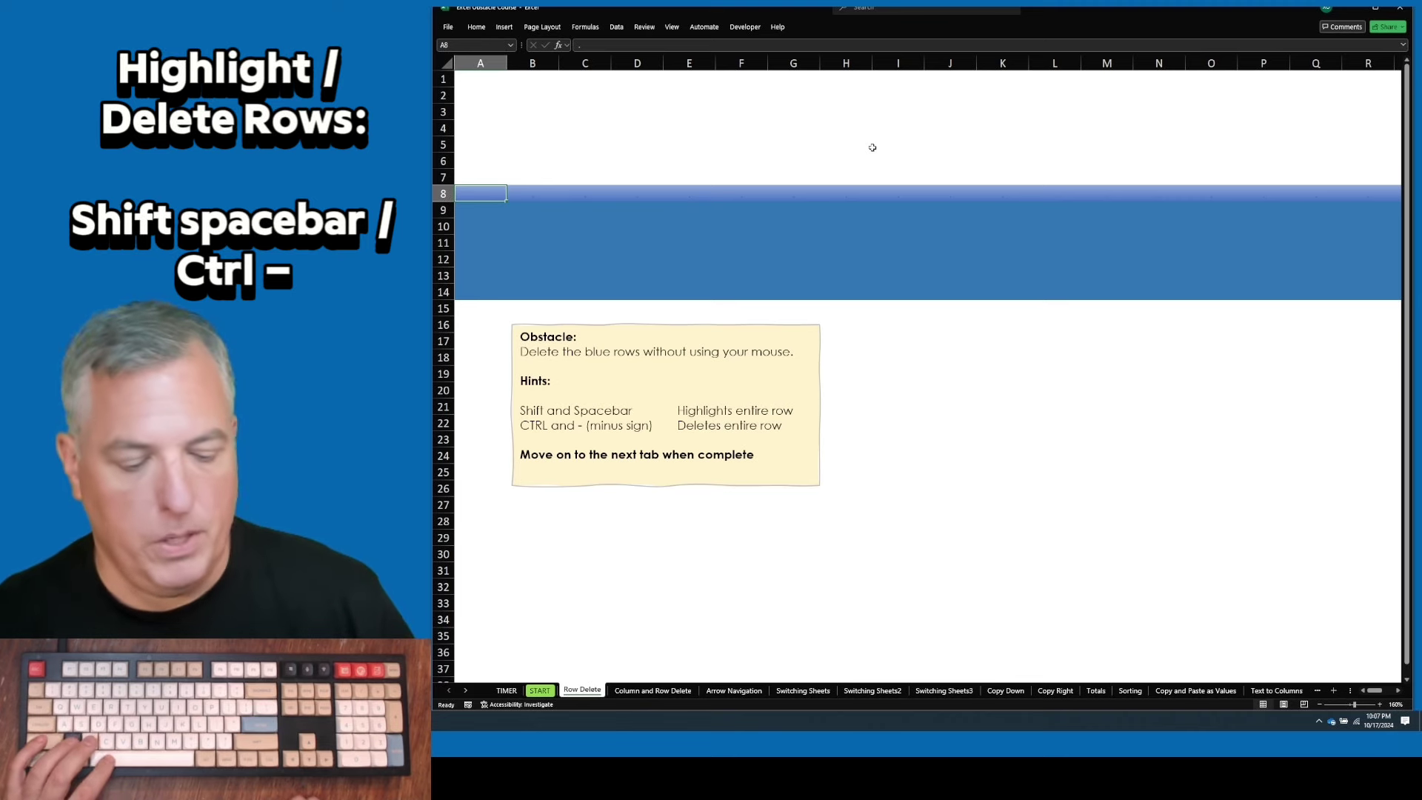
Delete the blue rows from row 8 down in two deletions.
key("shift+space")
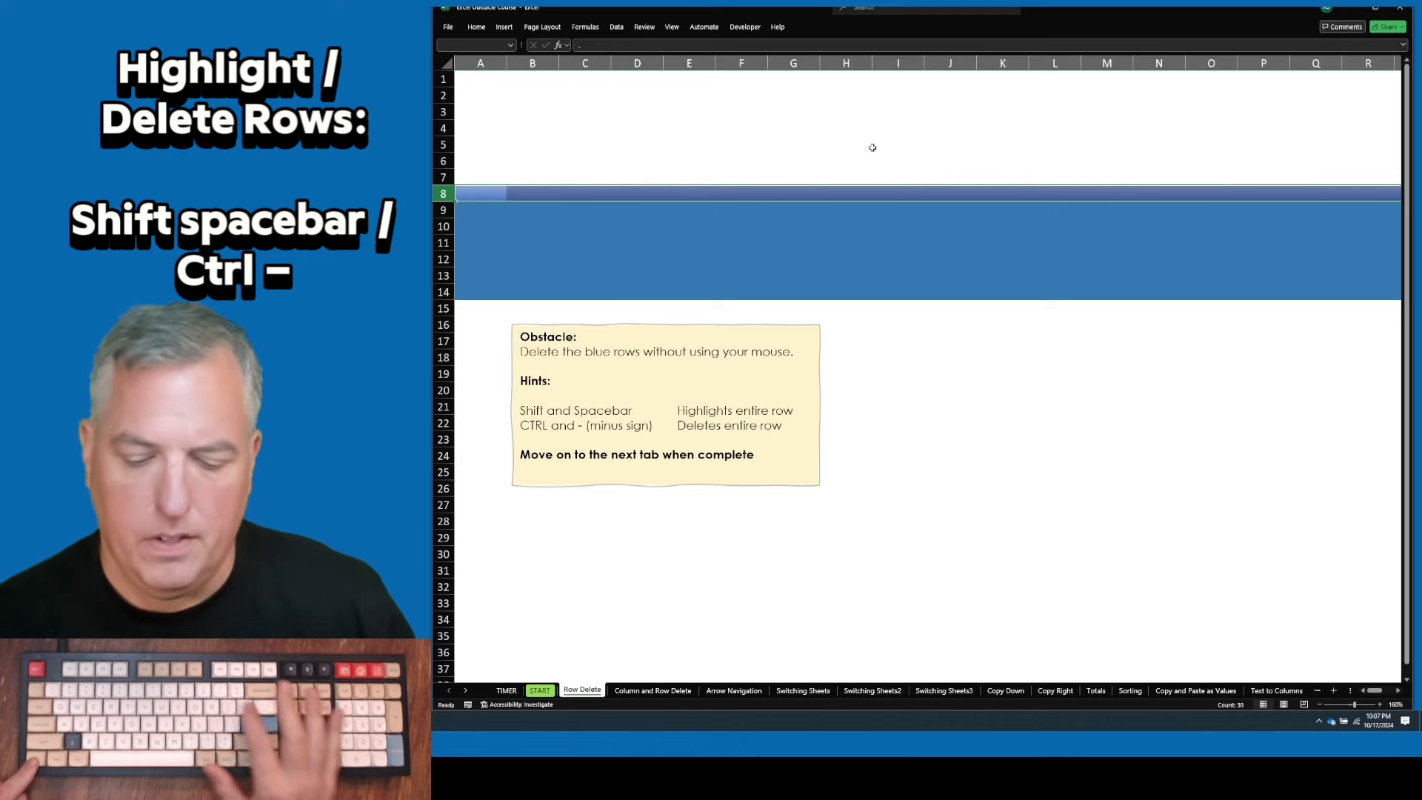
key("ctrl+minus")
key("ctrl+minus")
key("ctrl+minus")
key("ctrl+minus")
key("ctrl+minus")
key("ctrl+minus")
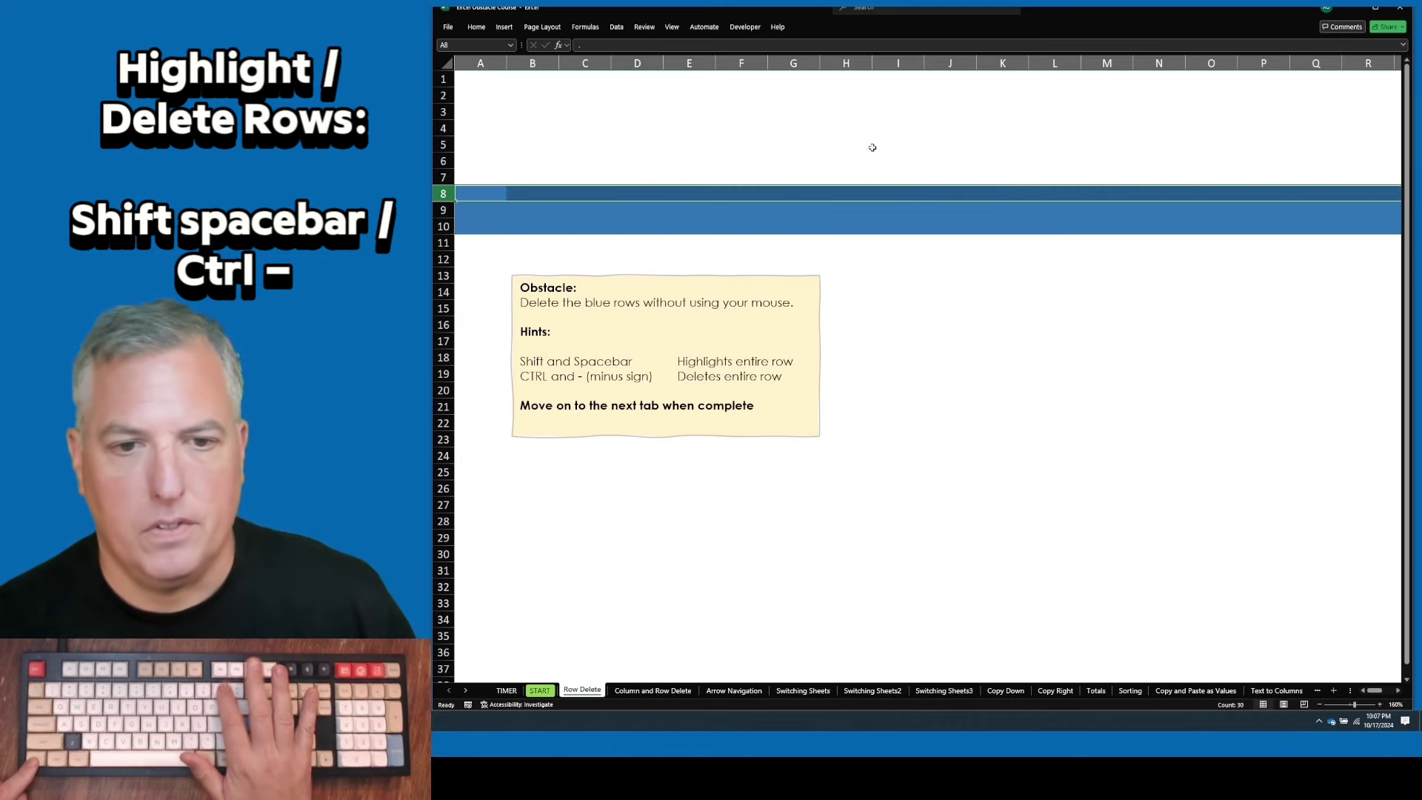
key("ctrl+minus")
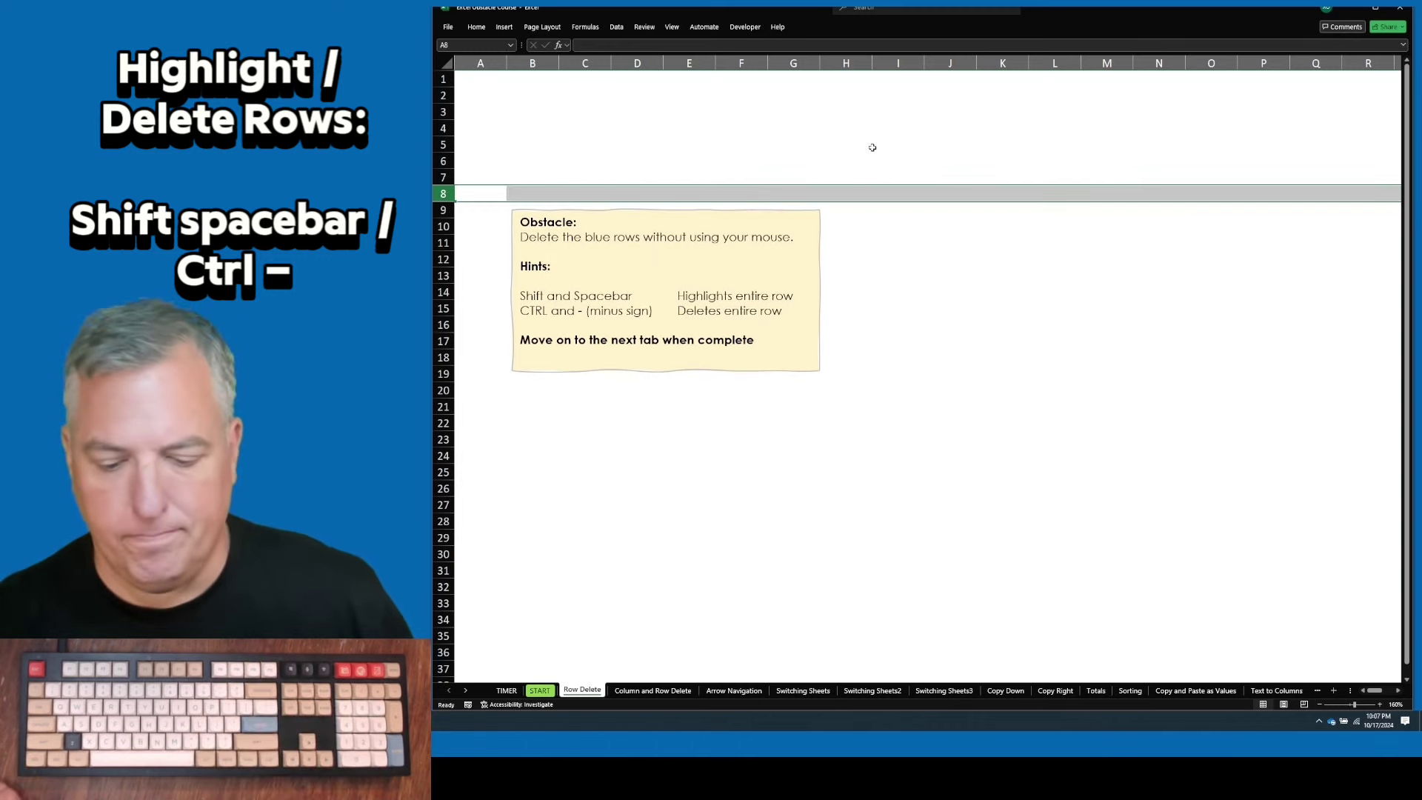
On the Column and Row Delete sheet, delete the yellow rows above the red block.
key("ctrl+Page_Down")
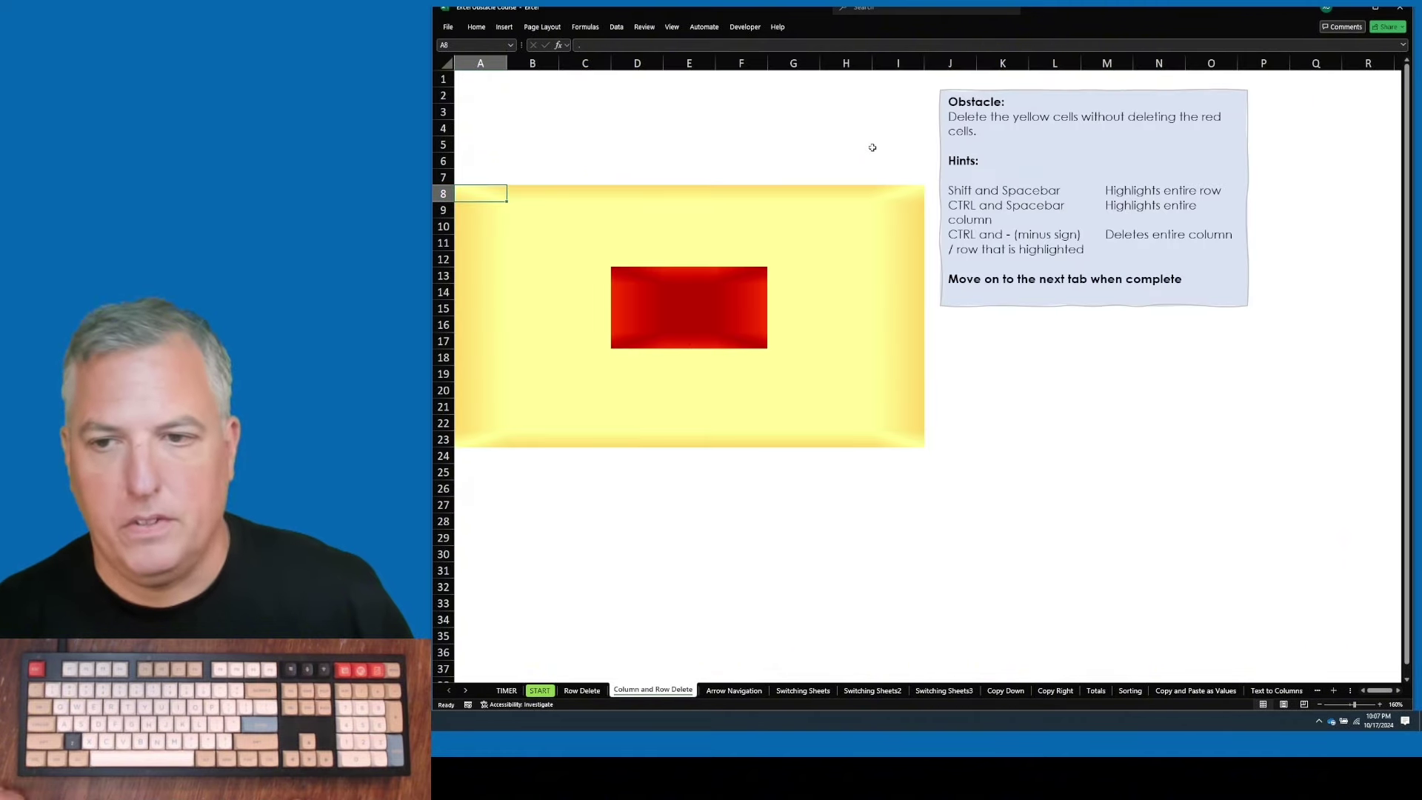
key("shift+space")
key("ctrl+minus")
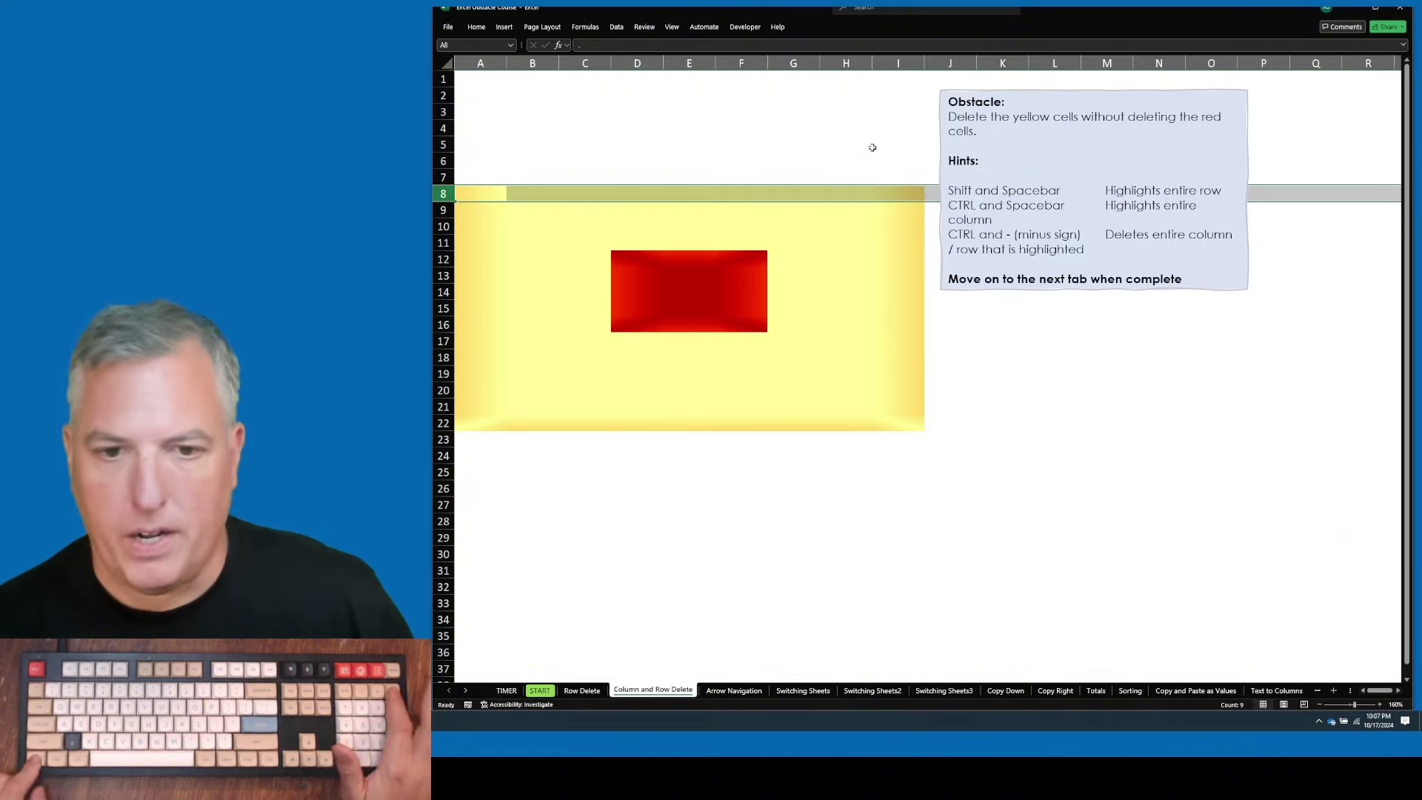
key("ctrl+minus")
key("ctrl+minus")
Delete the yellow columns A and D beside the red block.
key("ctrl+minus")
key("ctrl+minus")
key("Left")
key("ctrl+space")
key("ctrl+minus")
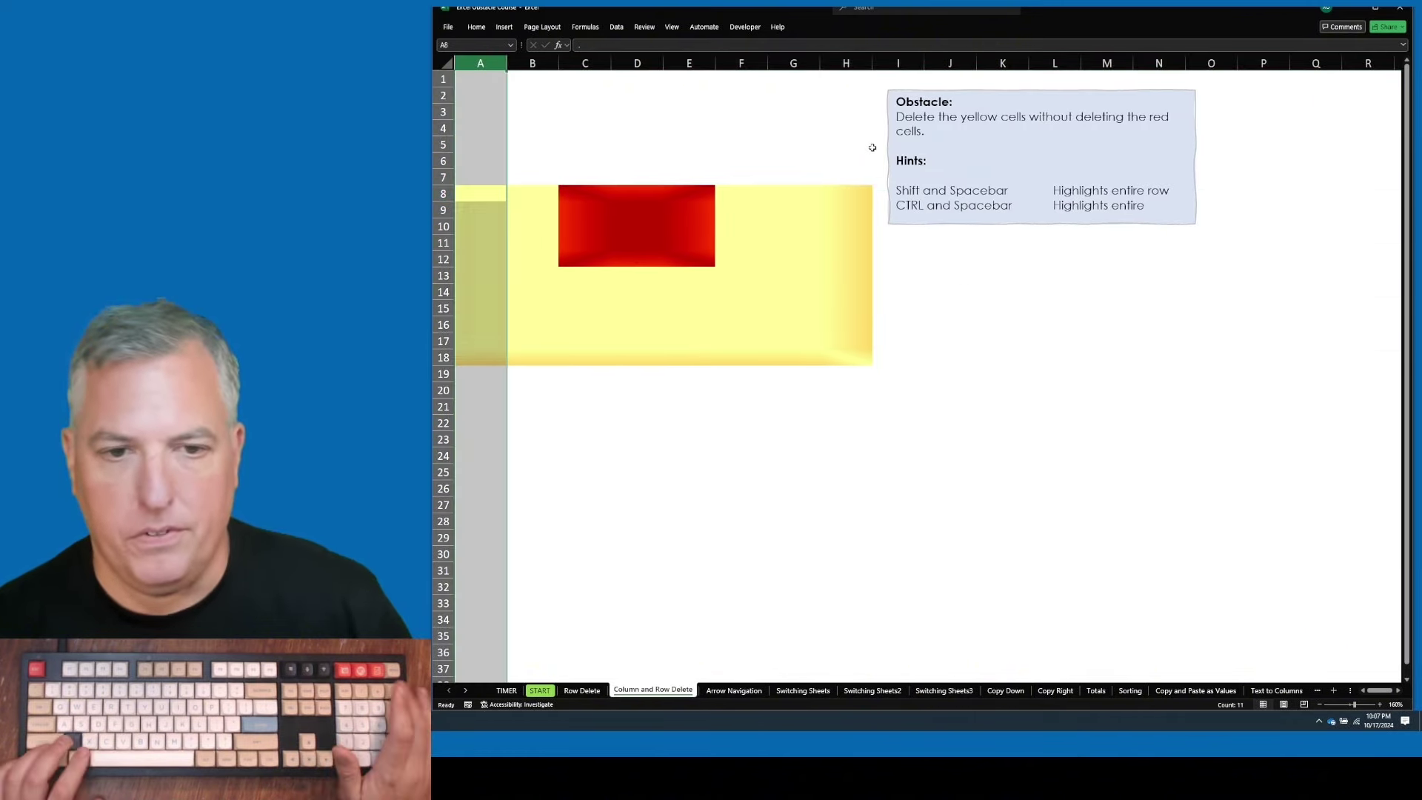
key("ctrl+minus")
key("ctrl+minus")
key("Right")
key("Right")
key("Right")
key("ctrl+space")
key("ctrl+minus")
key("ctrl+minus")
Delete yellow rows 13–18 below the red block, then advance to Arrow Navigation.
key("ctrl+minus")
key("Down")
key("Down")
key("Down")
key("Down")
key("Down")
key("shift+space")
key("shift+Down")
key("shift+Down")
key("shift+Down")
key("shift+Down")
key("shift+Down")
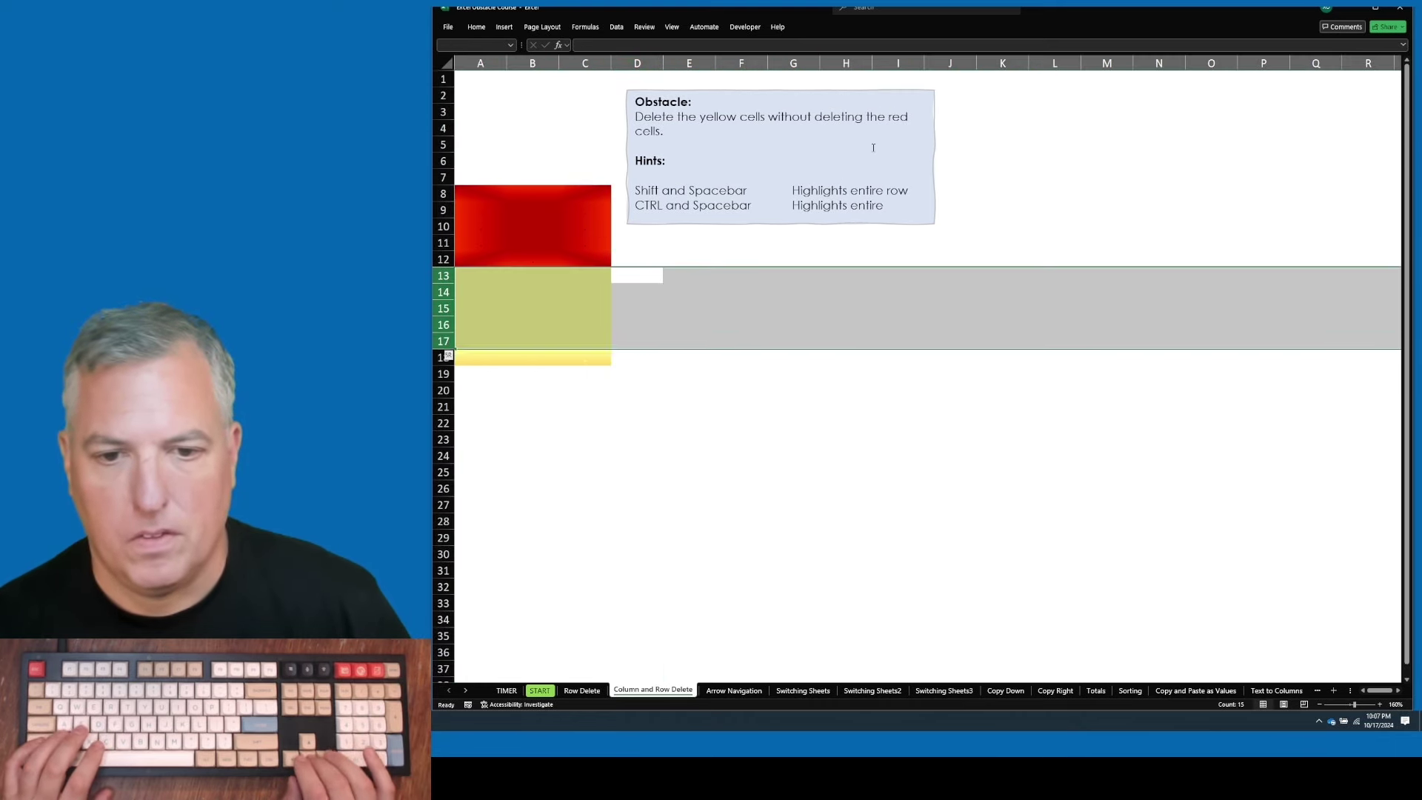
key("ctrl+minus")
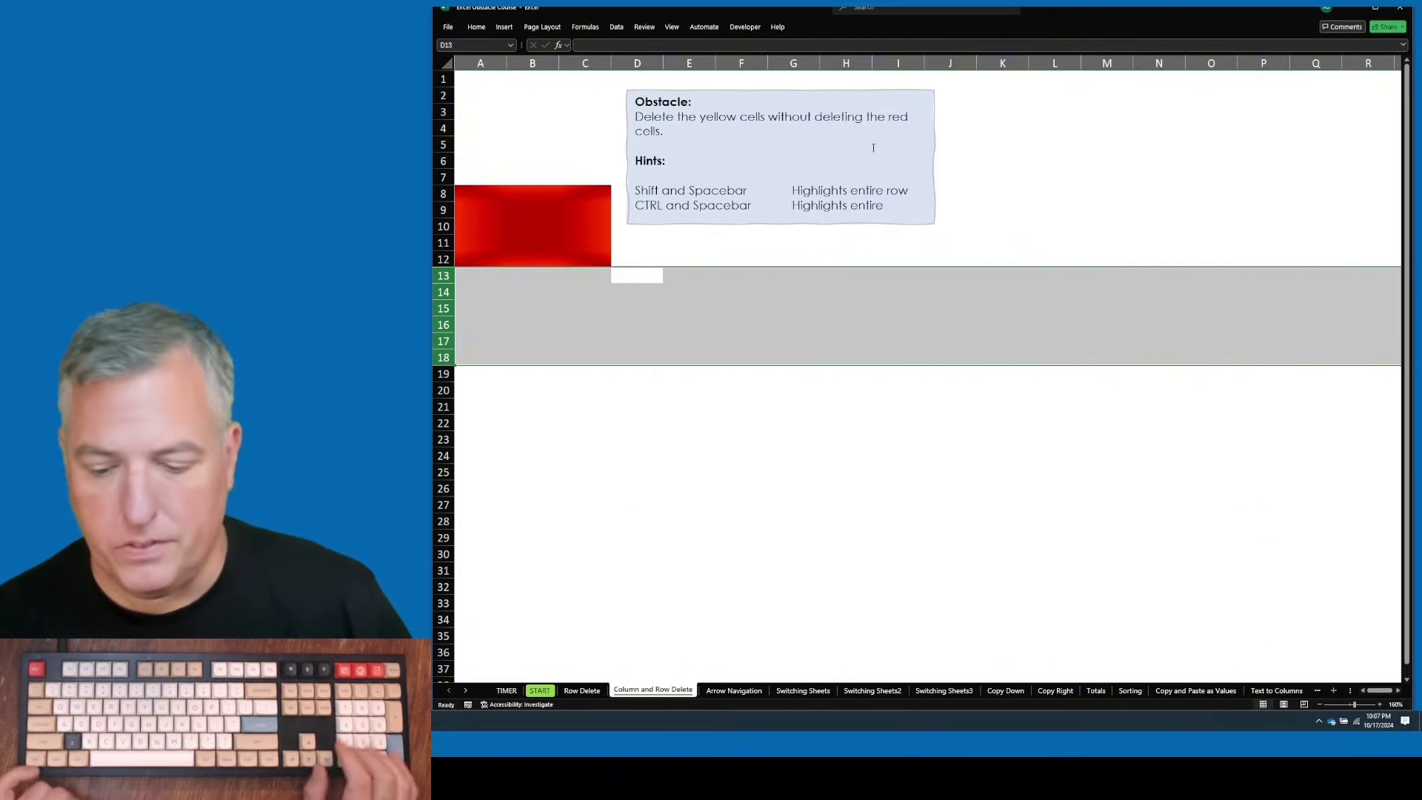
key("ctrl+Page_Down")
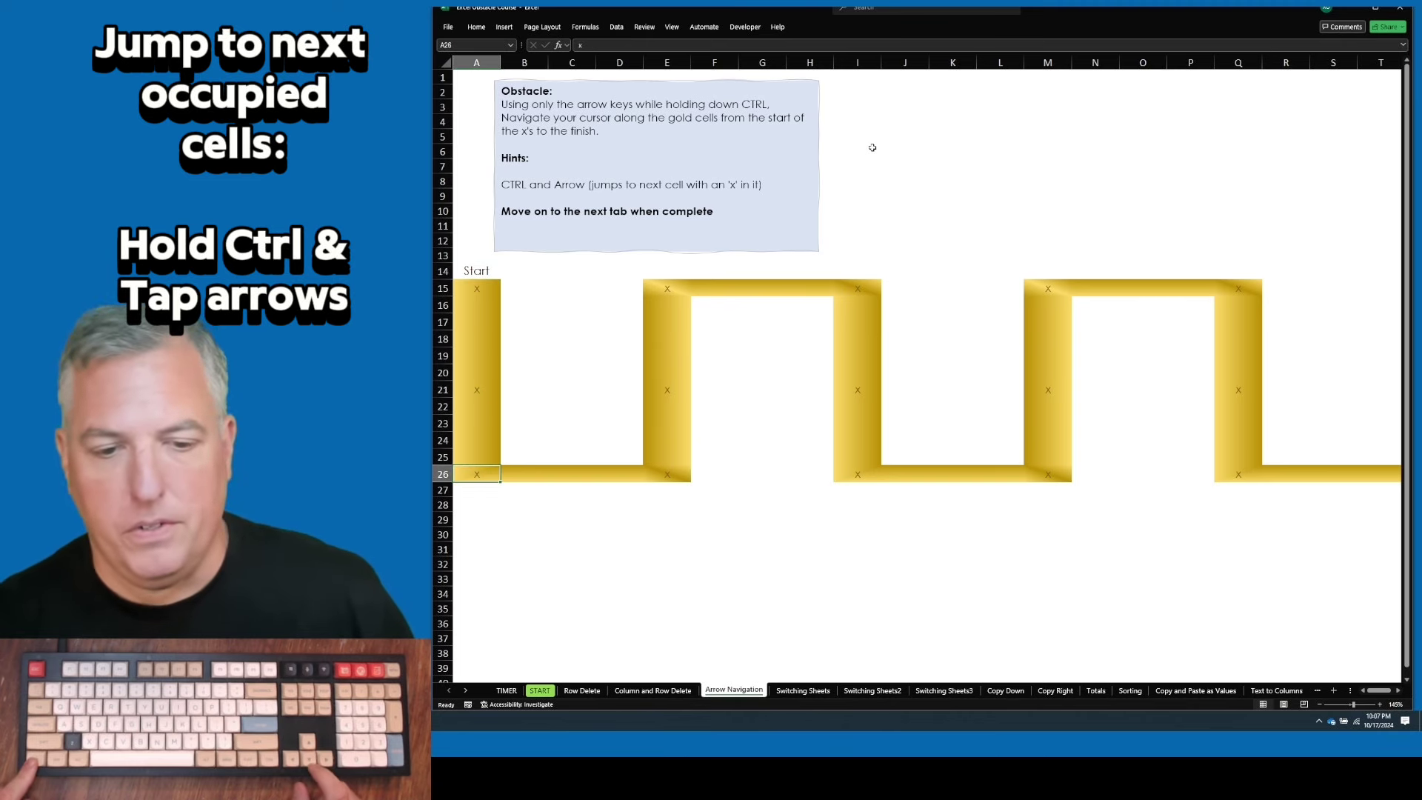
Jump between the x cells in column A and settle on the Start cell A15.
key("ctrl+Up")
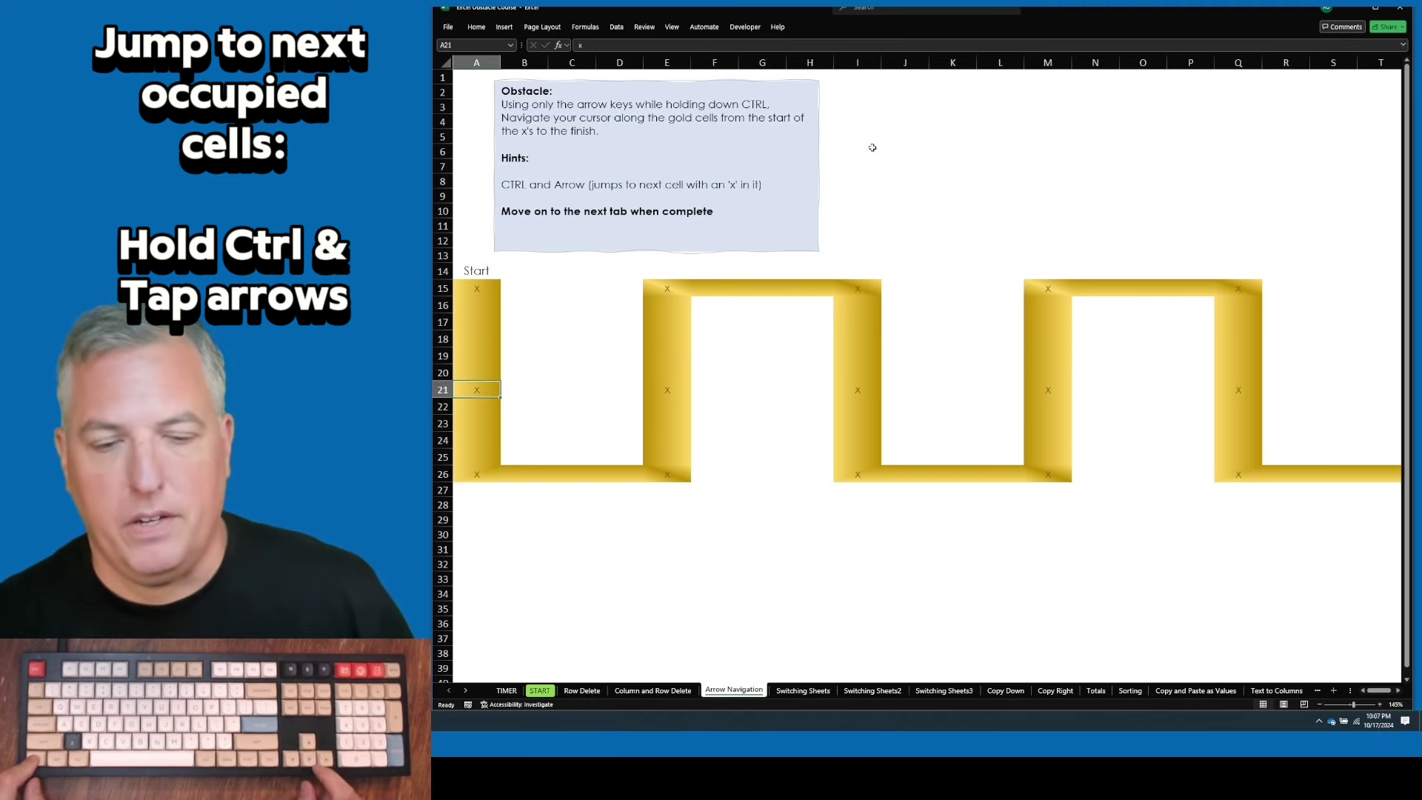
key("ctrl+Down")
key("ctrl+Down")
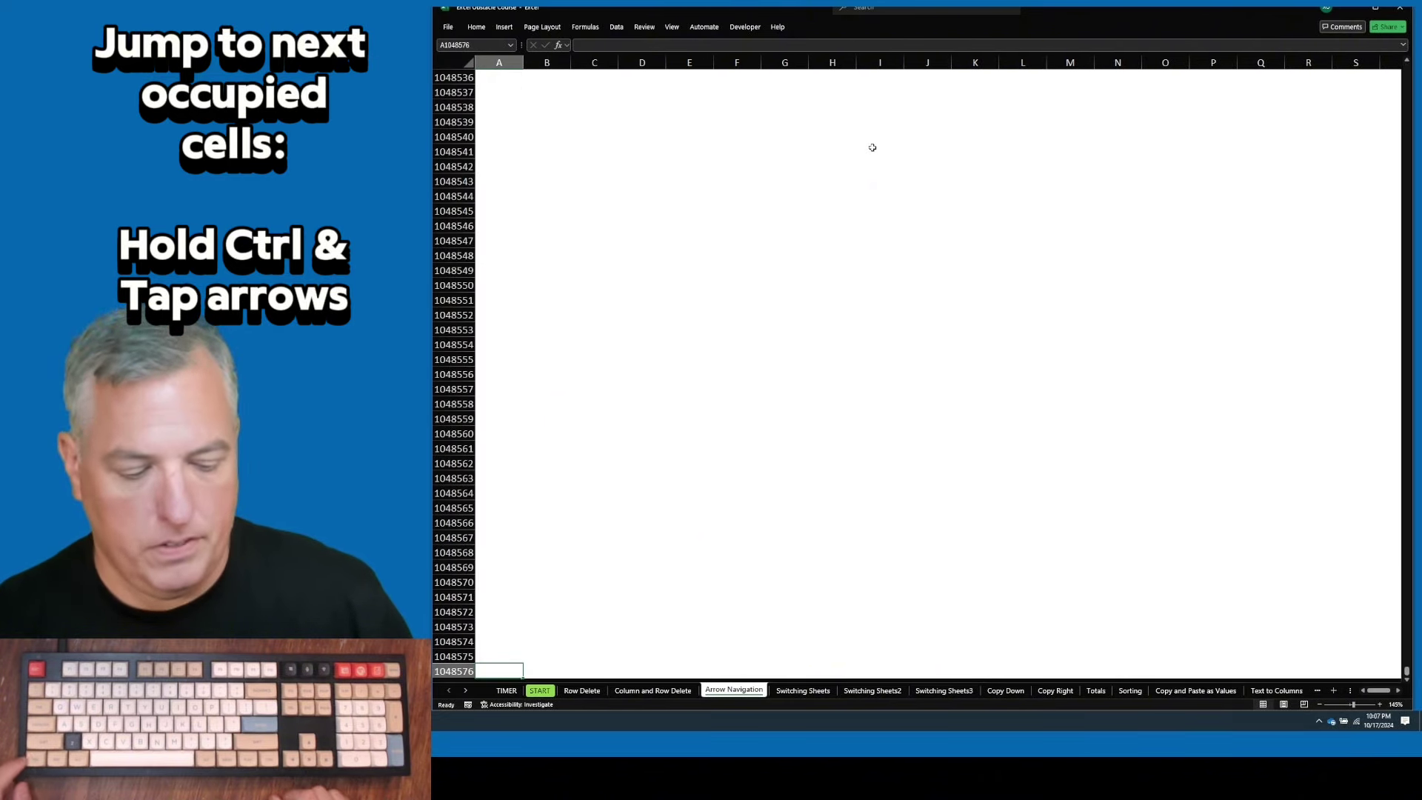
key("ctrl+Up")
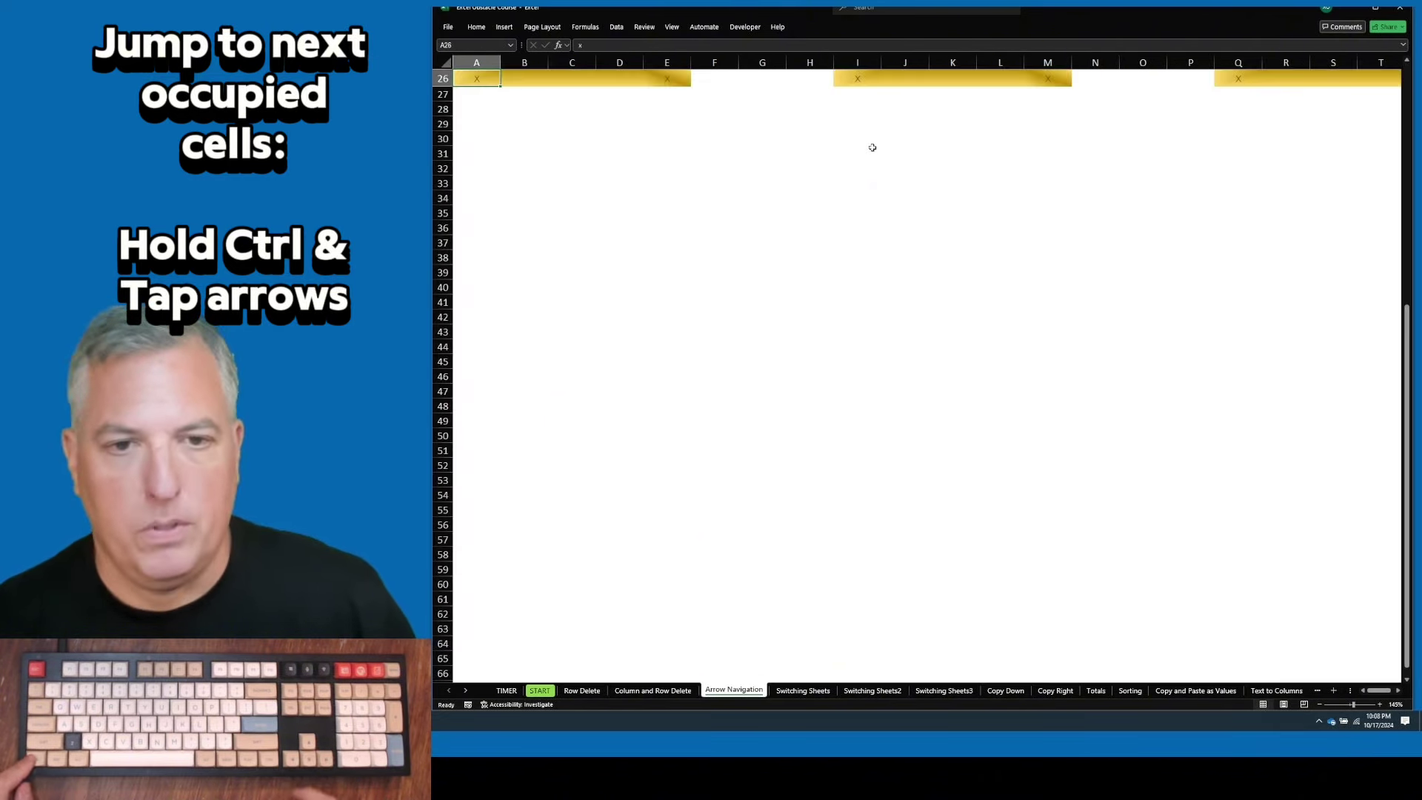
key("ctrl+Up")
key("ctrl+Up")
key("ctrl+Up")
key("ctrl+Up")
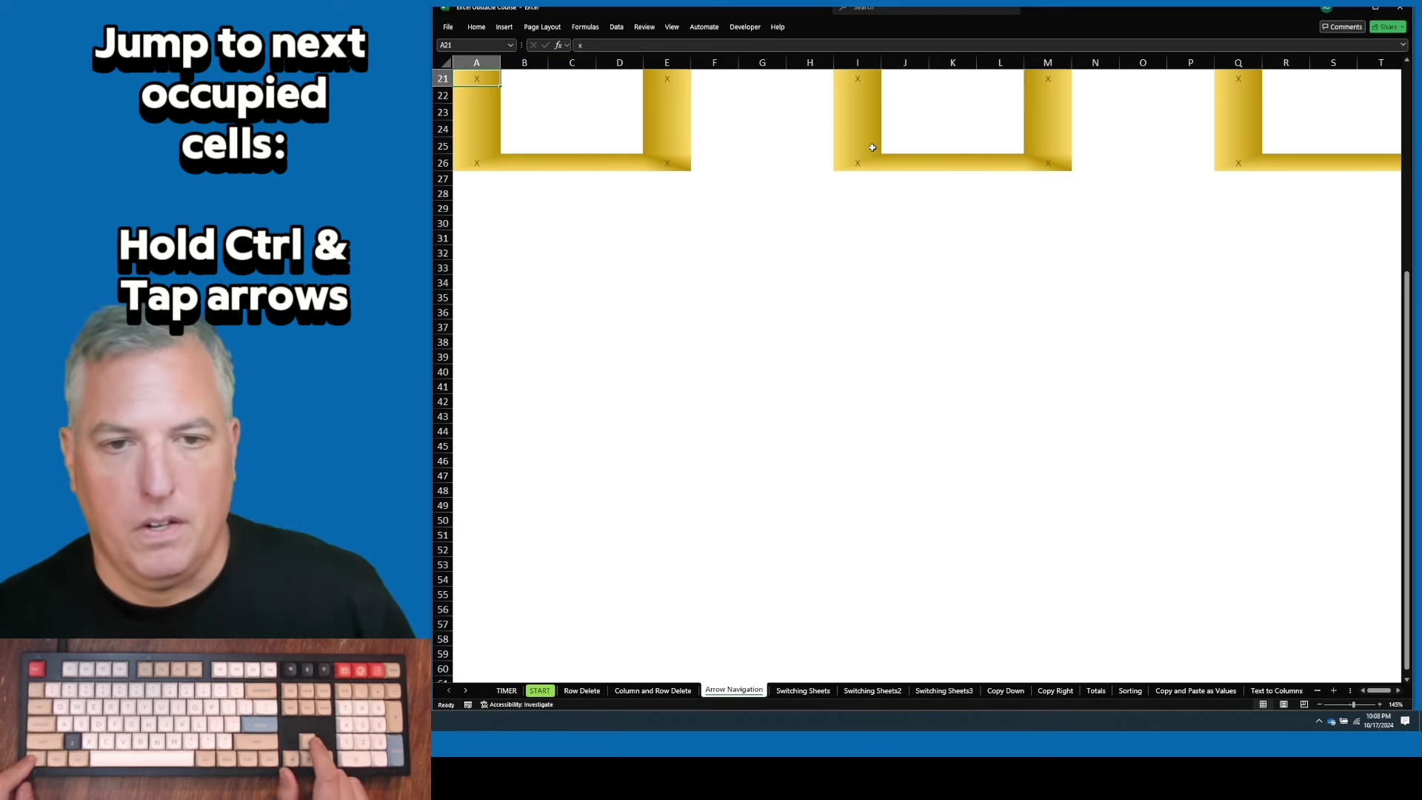
key("ctrl+Down")
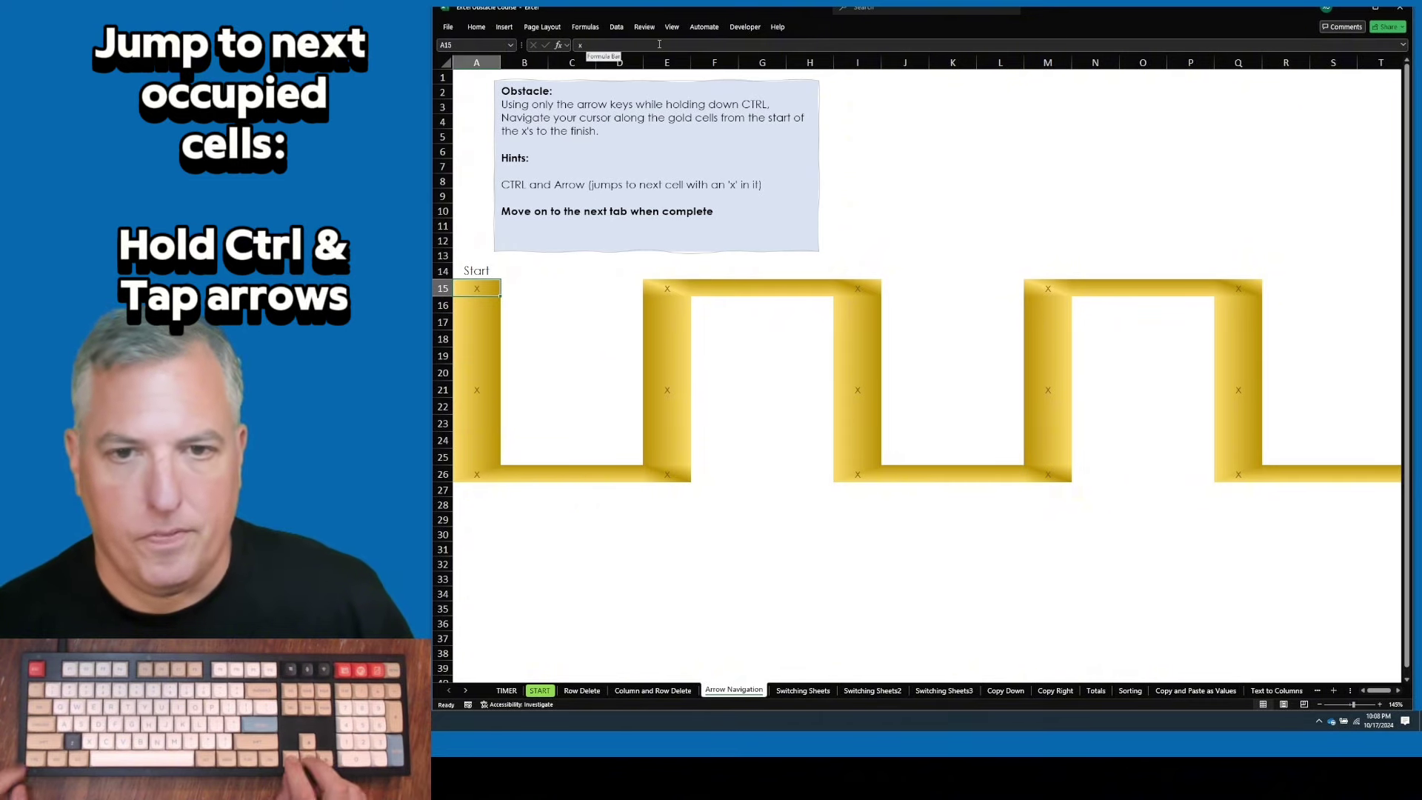
key("Down")
key("Down")
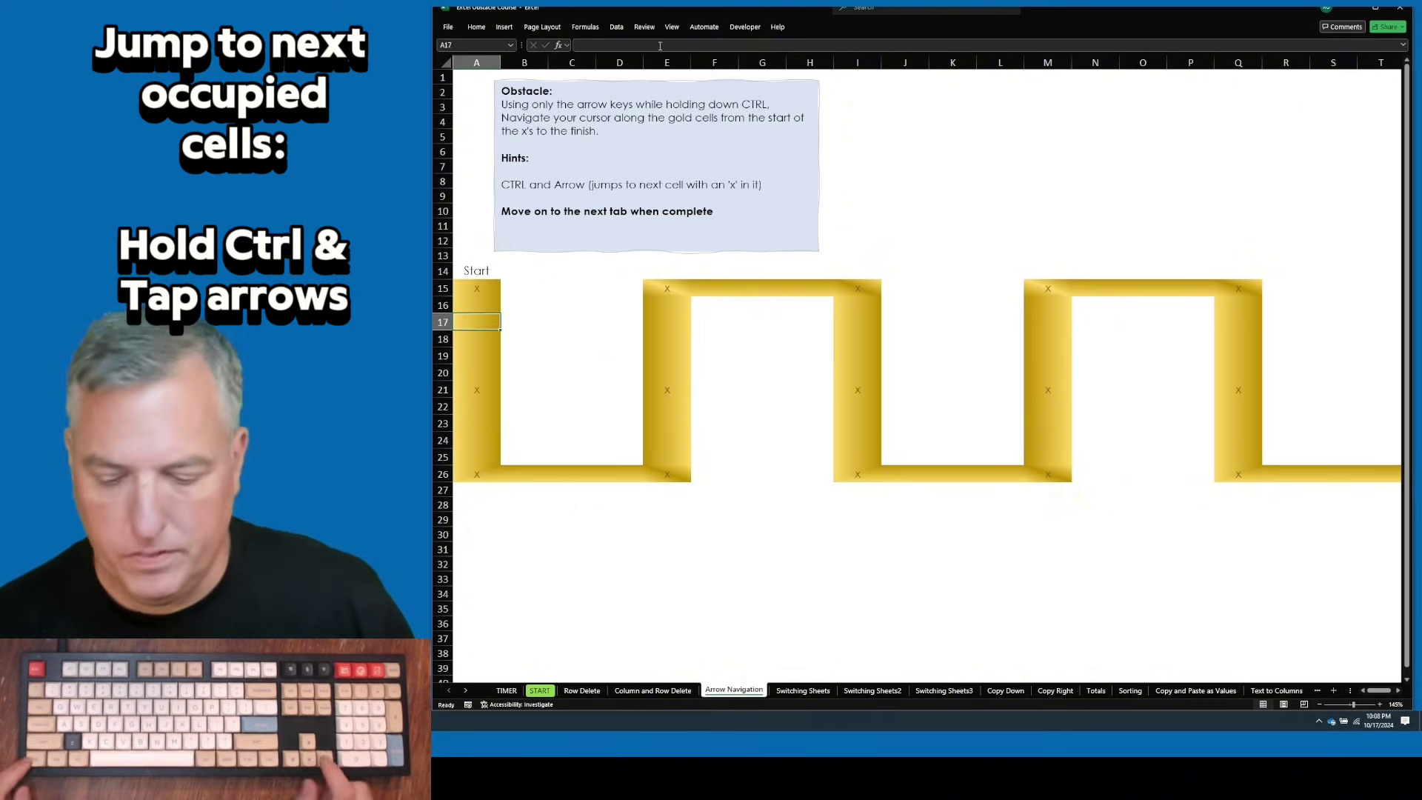
key("ctrl+Up")
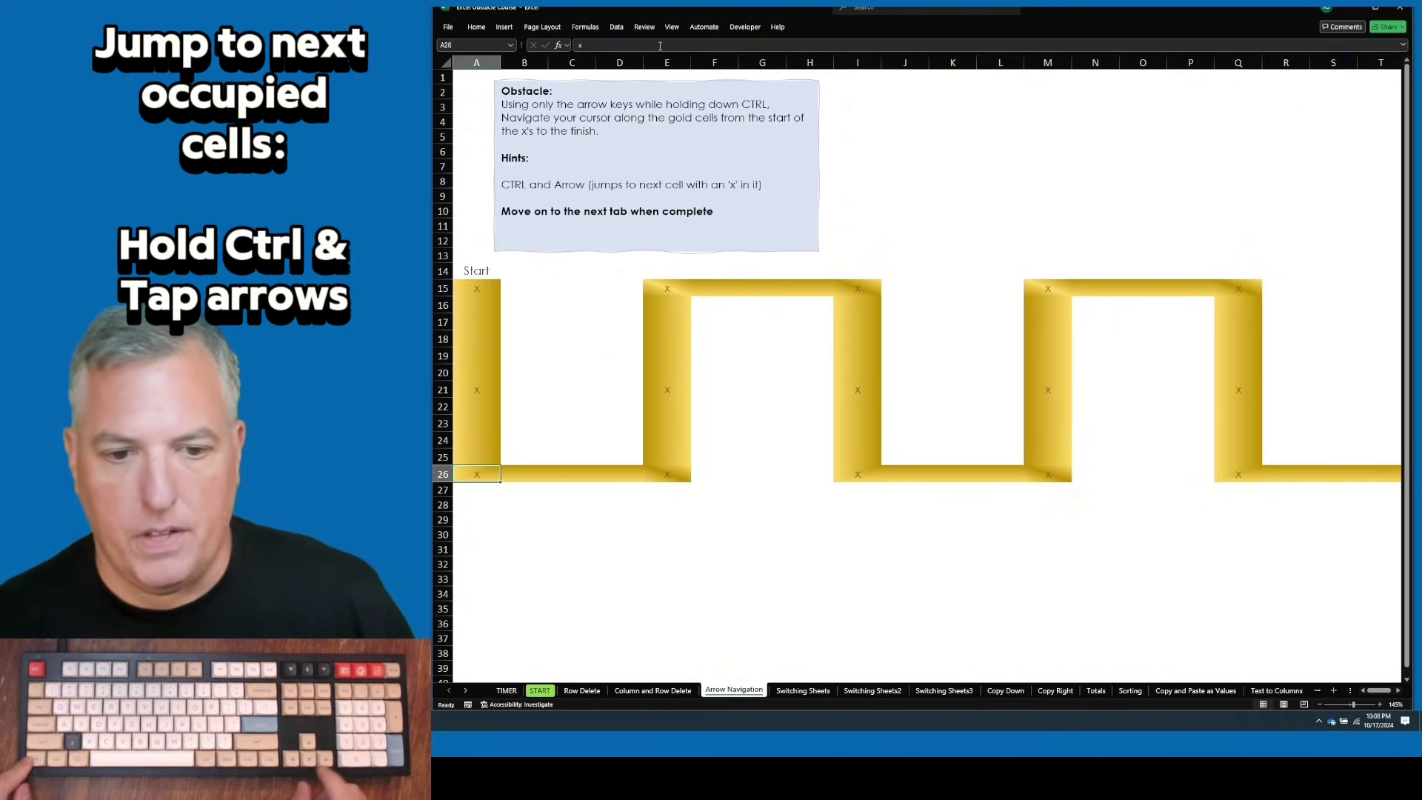
Follow the gold x path with Ctrl+arrow jumps from A15 to the End cell U26.
key("ctrl+Right")
key("ctrl+Up")
key("ctrl+Up")
key("ctrl+Right")
key("ctrl+Down")
key("ctrl+Down")
key("ctrl+Right")
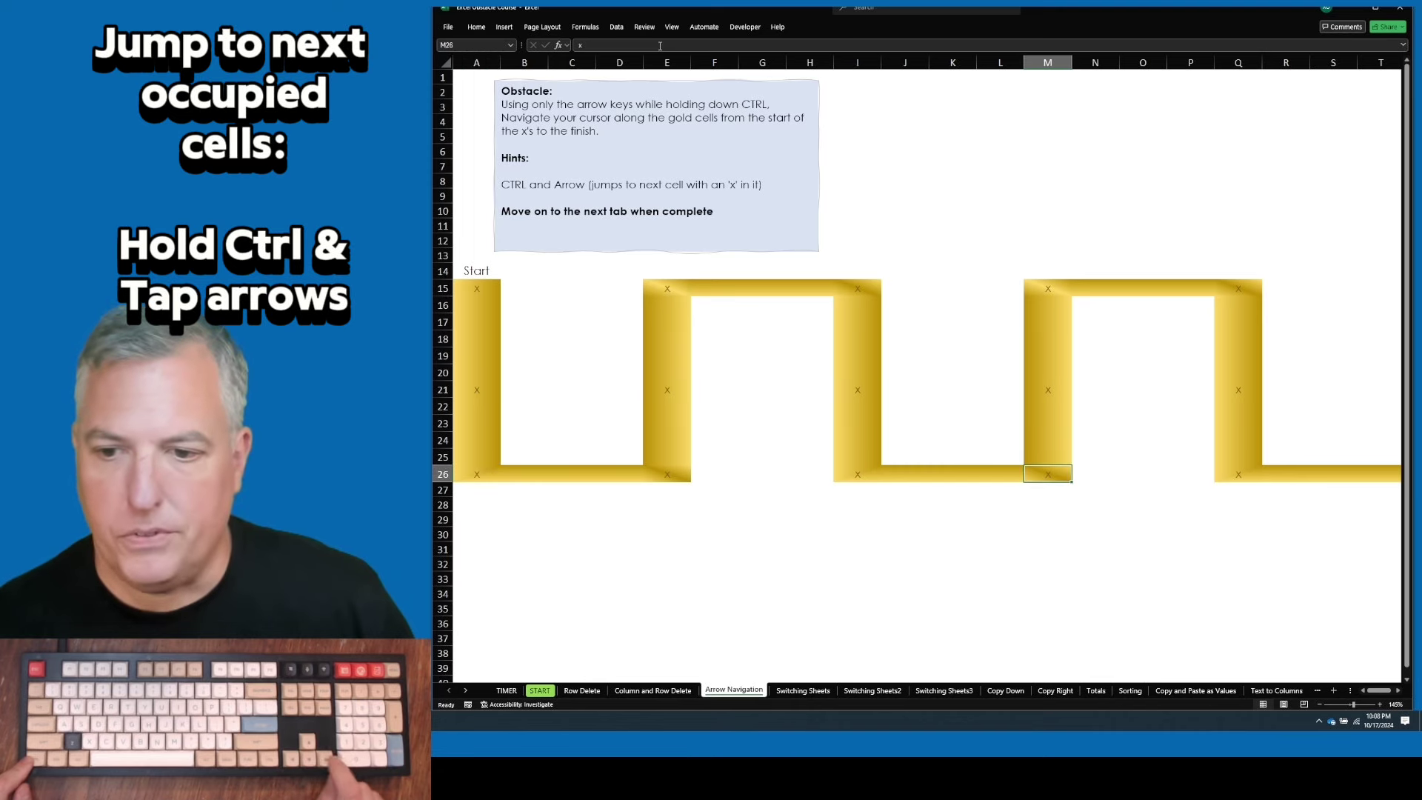
key("ctrl+Up")
key("ctrl+Up")
key("ctrl+Right")
key("ctrl+Down")
key("ctrl+Down")
key("ctrl+Right")
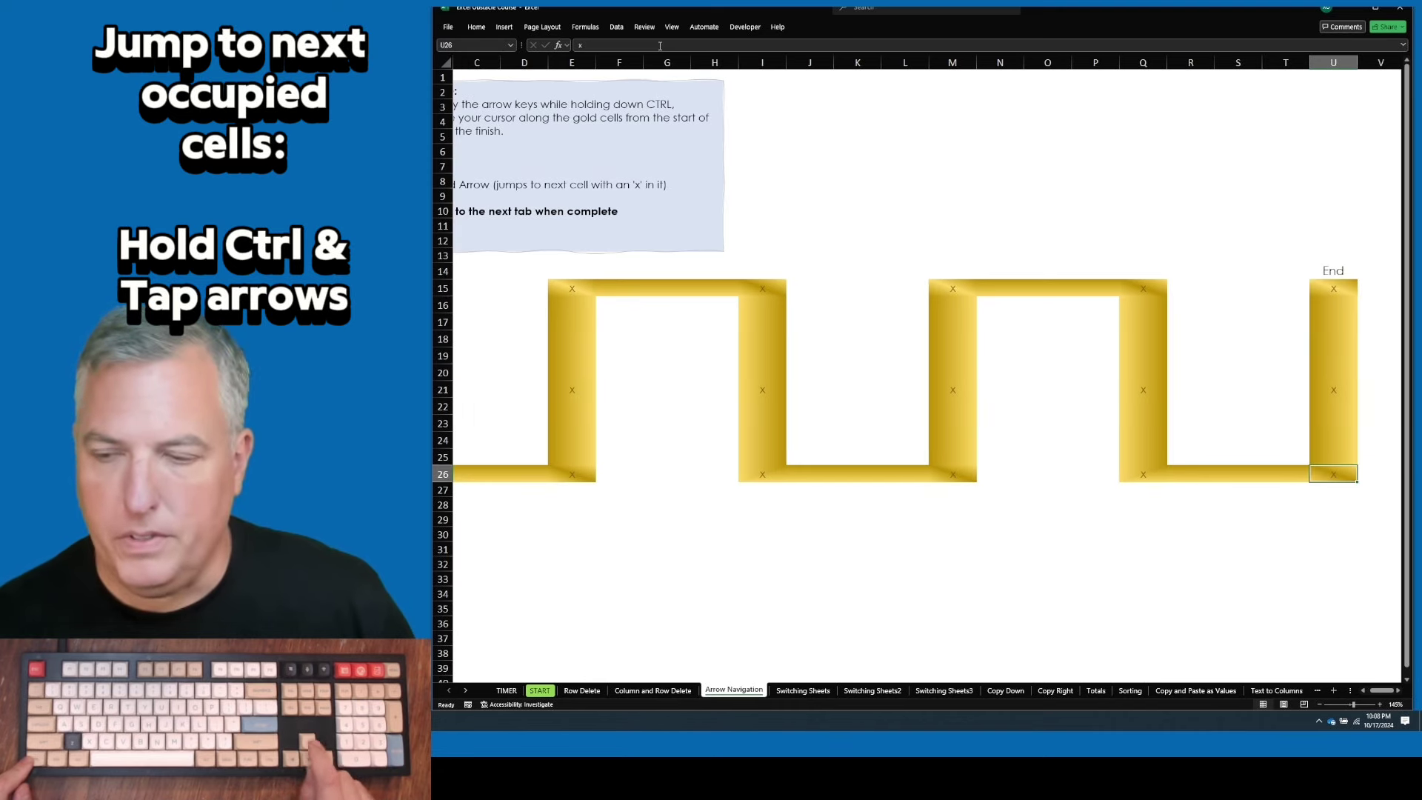
Jump to the last column, return to A15, and practise extending the selection from there.
key("ctrl+Right")
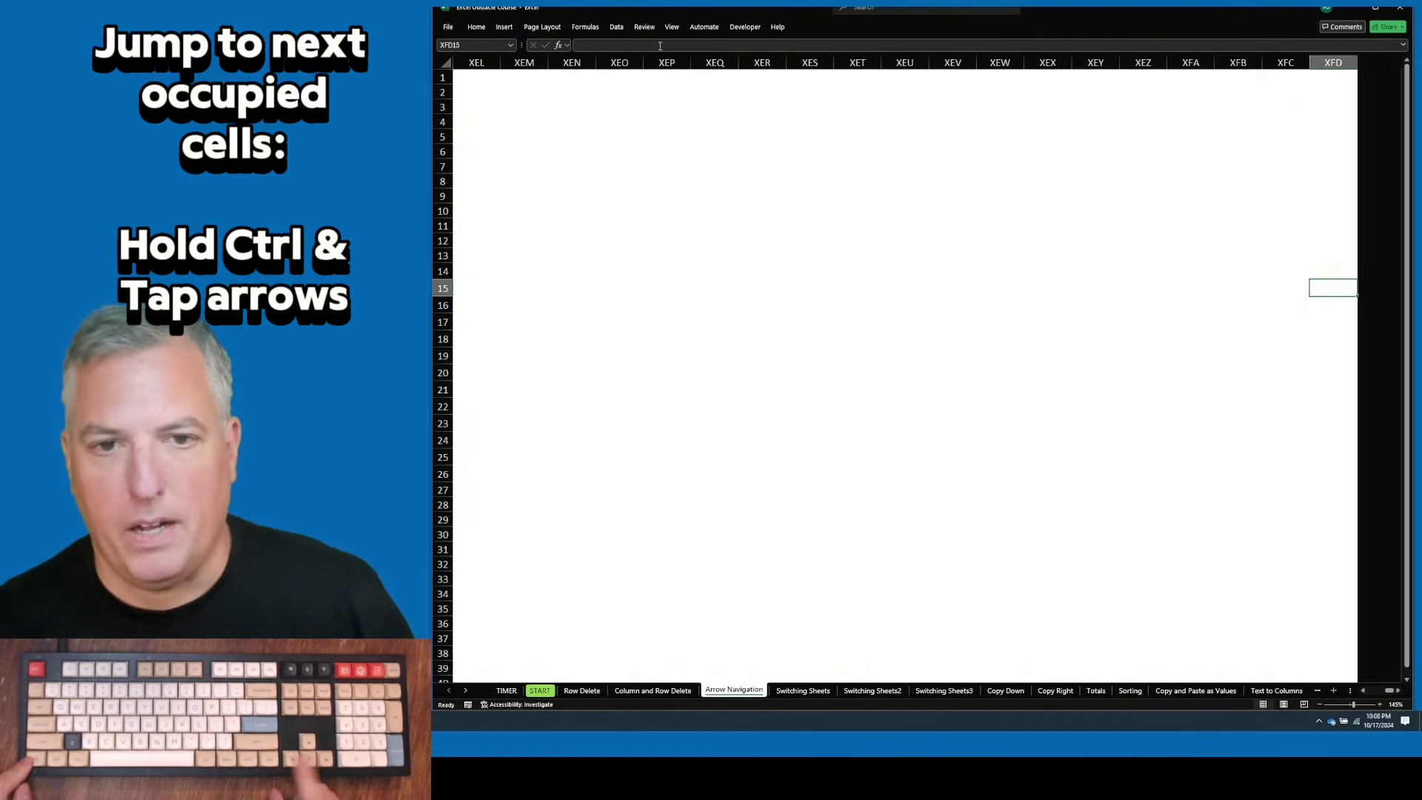
key("Home")
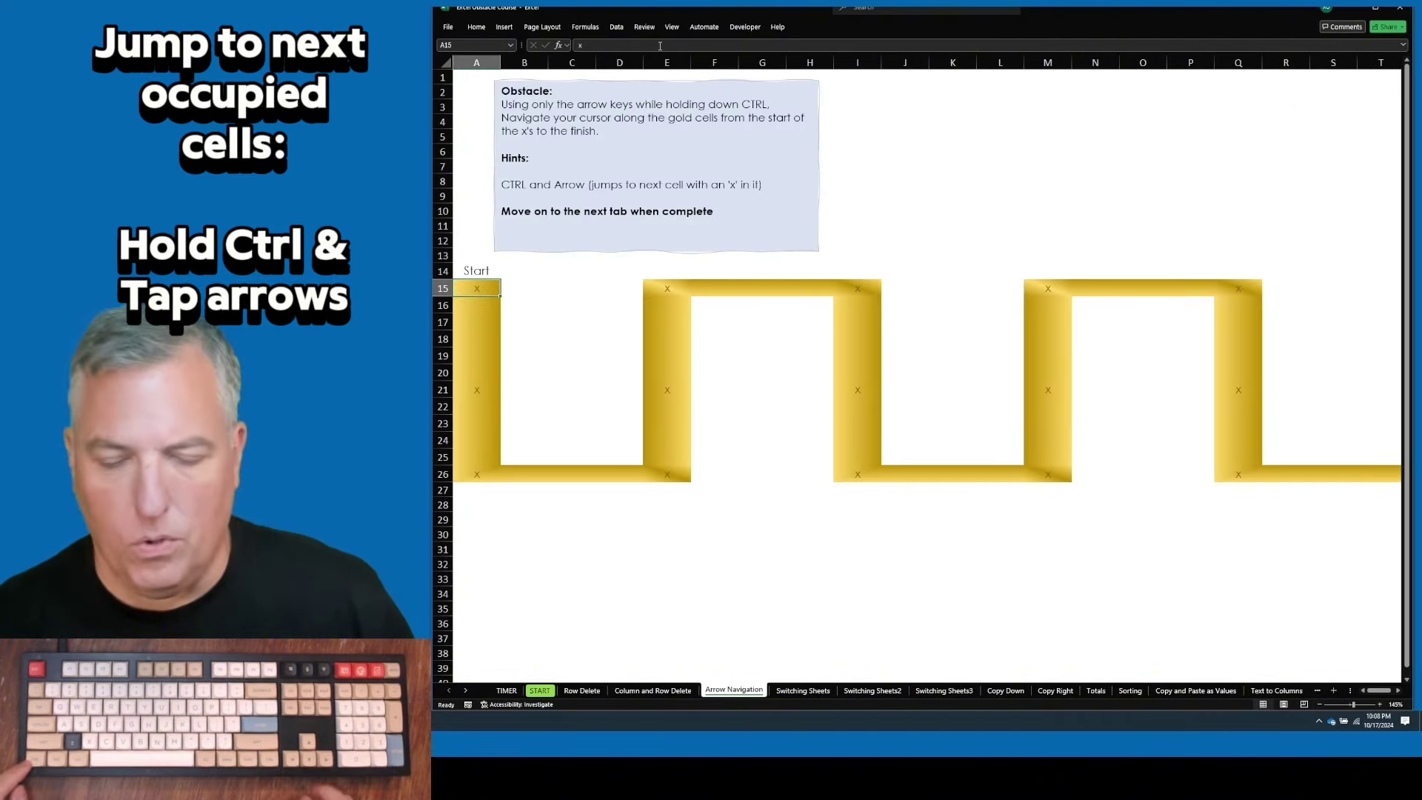
key("ctrl+Up")
key("ctrl+Up")
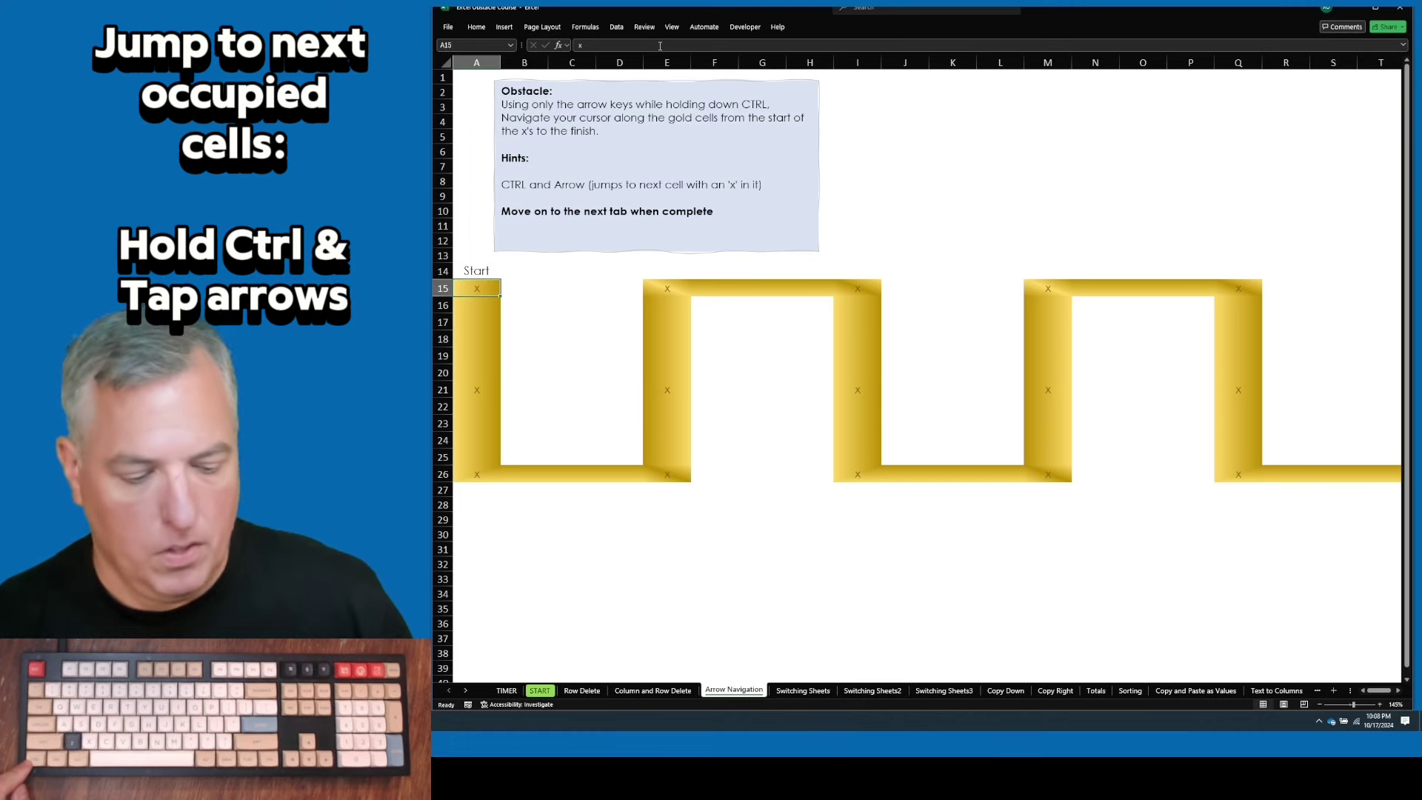
key("ctrl+Down")
key("ctrl+Down")
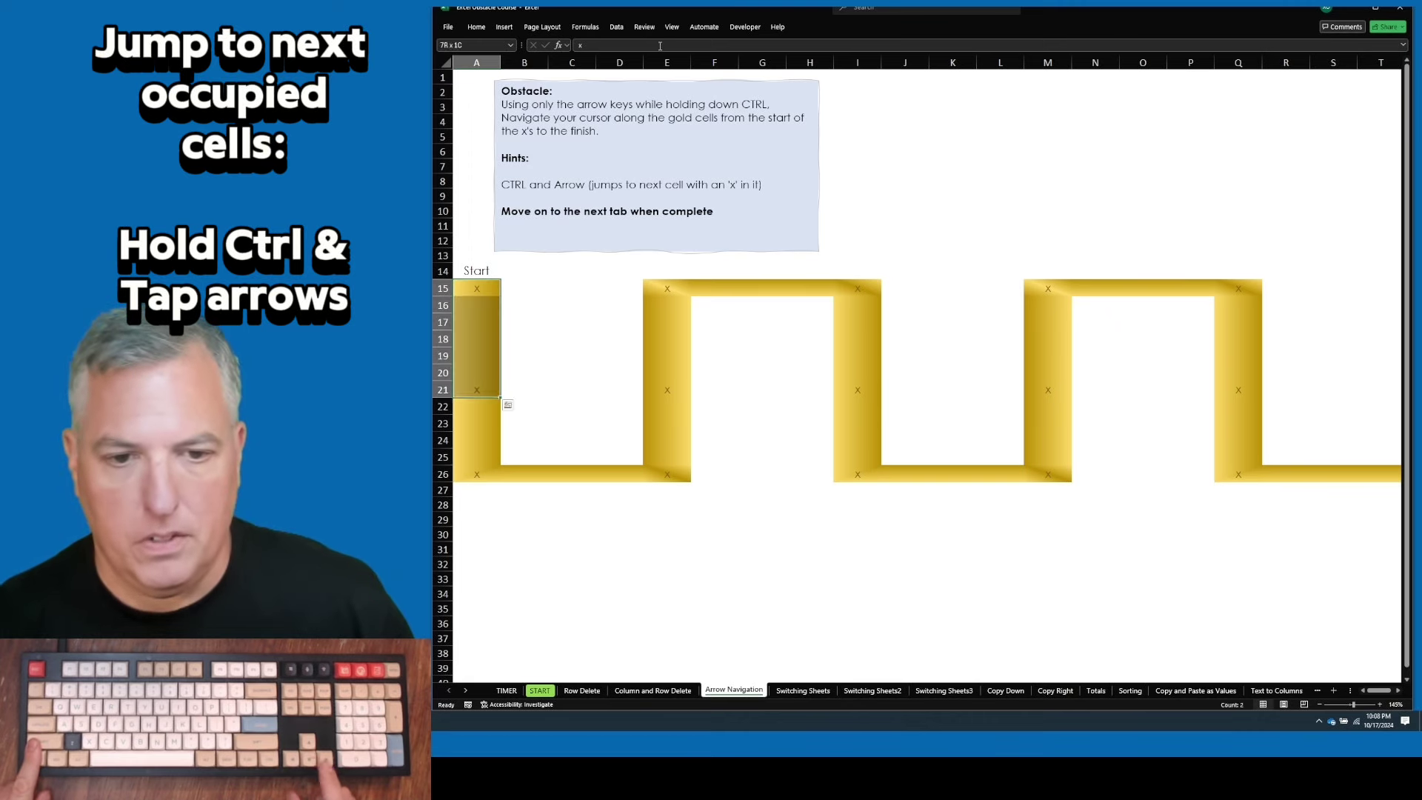
key("ctrl+Up")
key("ctrl+Up")
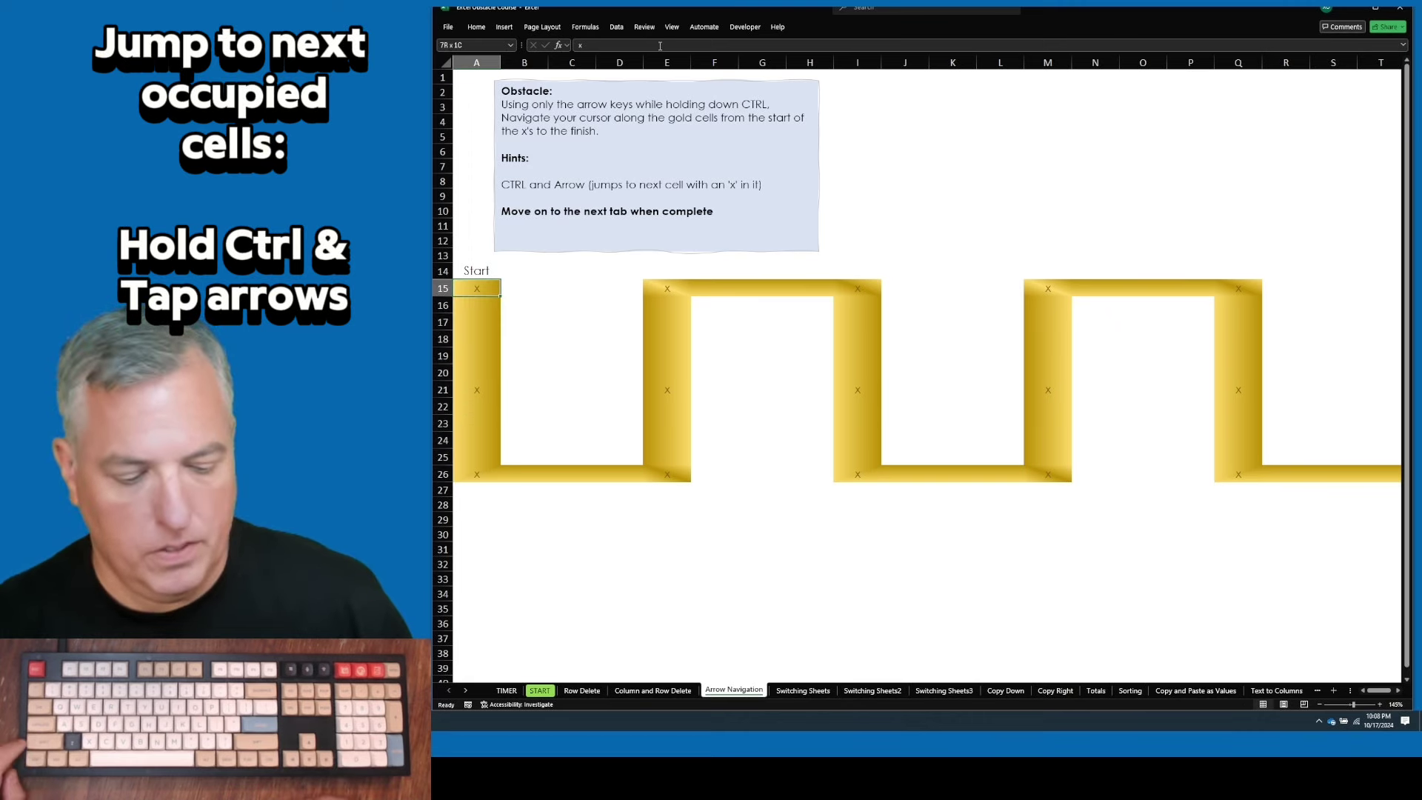
key("shift+Down")
key("shift+Down")
key("shift+Right")
key("shift+Right")
key("shift+Right")
key("shift+Left")
key("shift+Left")
key("shift+Left")
key("shift+Up")
key("shift+Up")
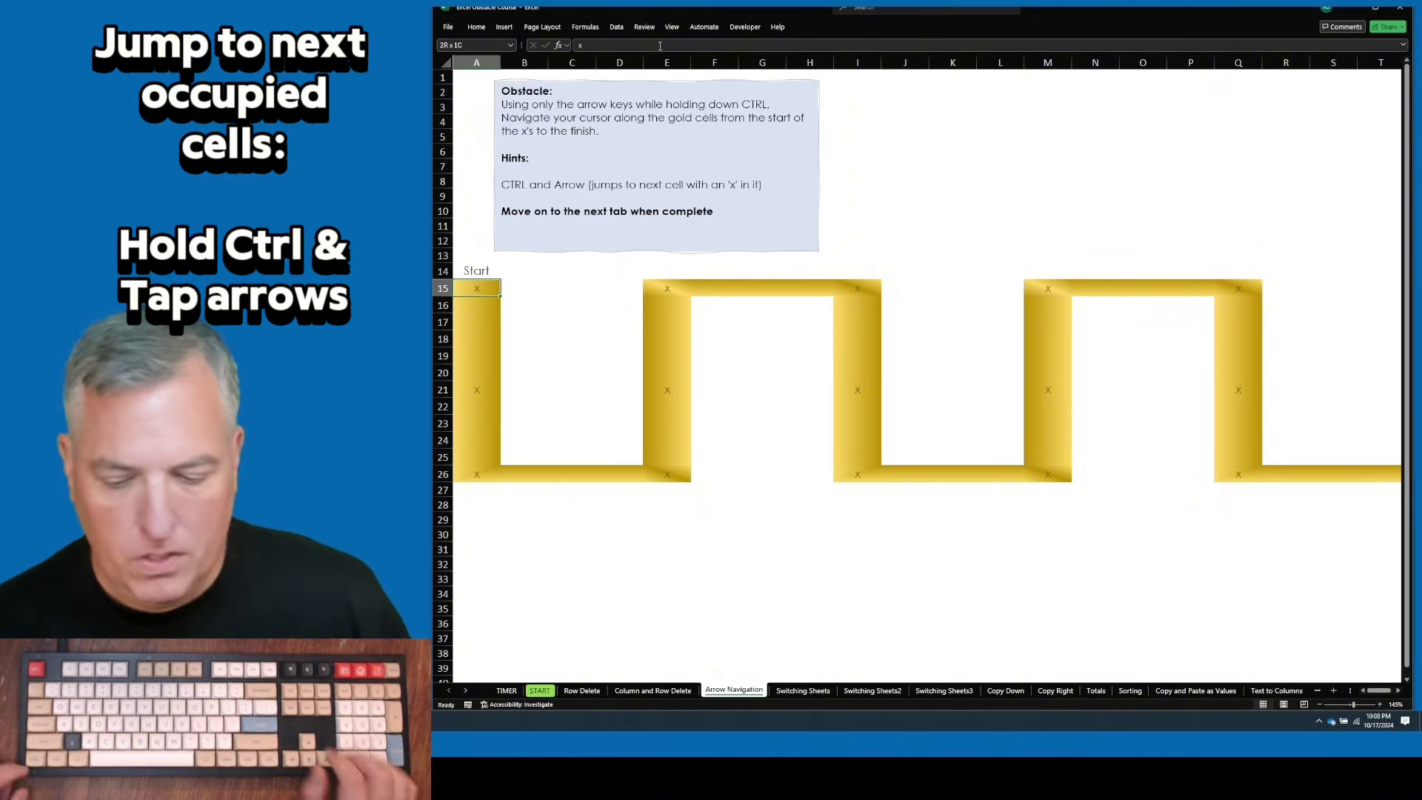
Advance through Switching Sheets and Switching Sheets2 to Switching Sheets3.
key("ctrl+Page_Down")
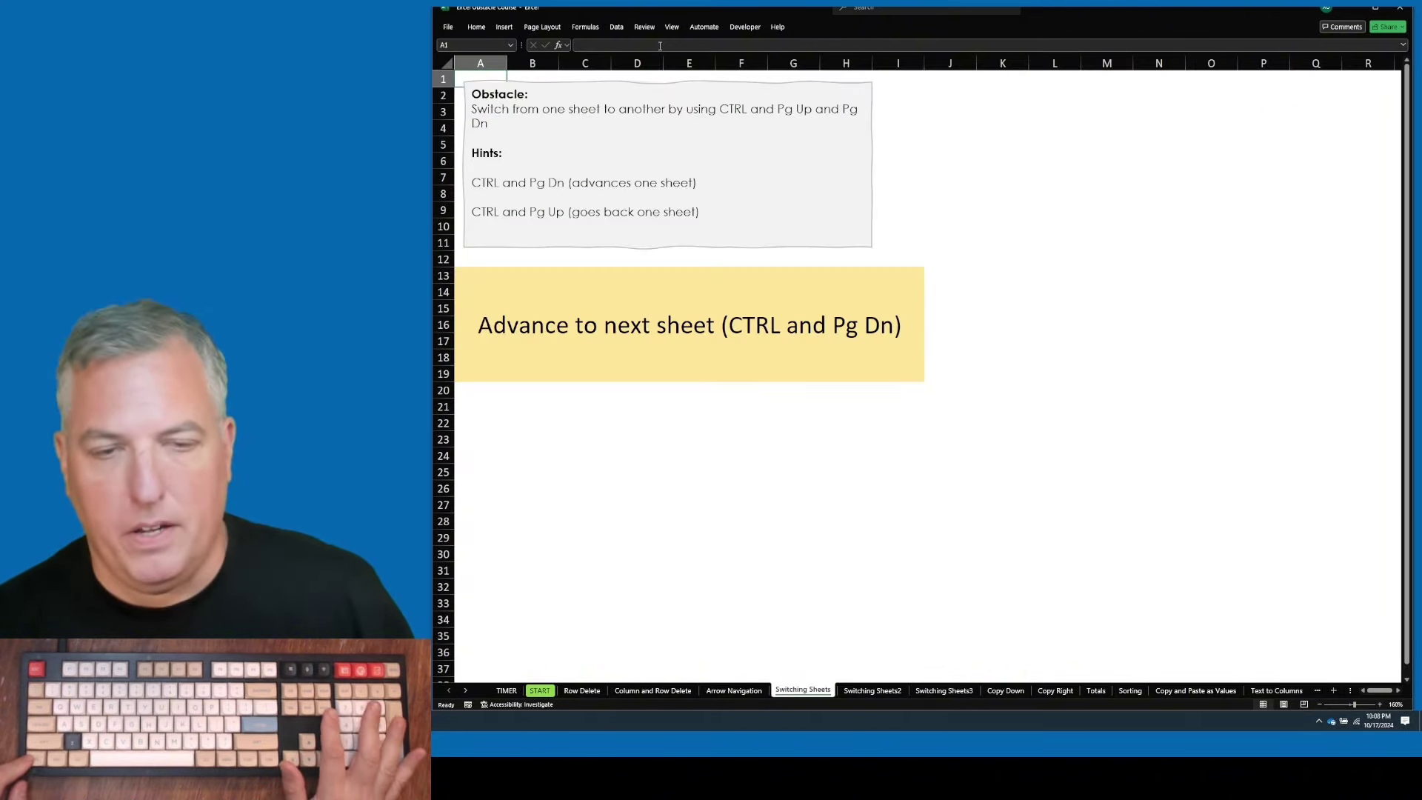
key("ctrl+Page_Down")
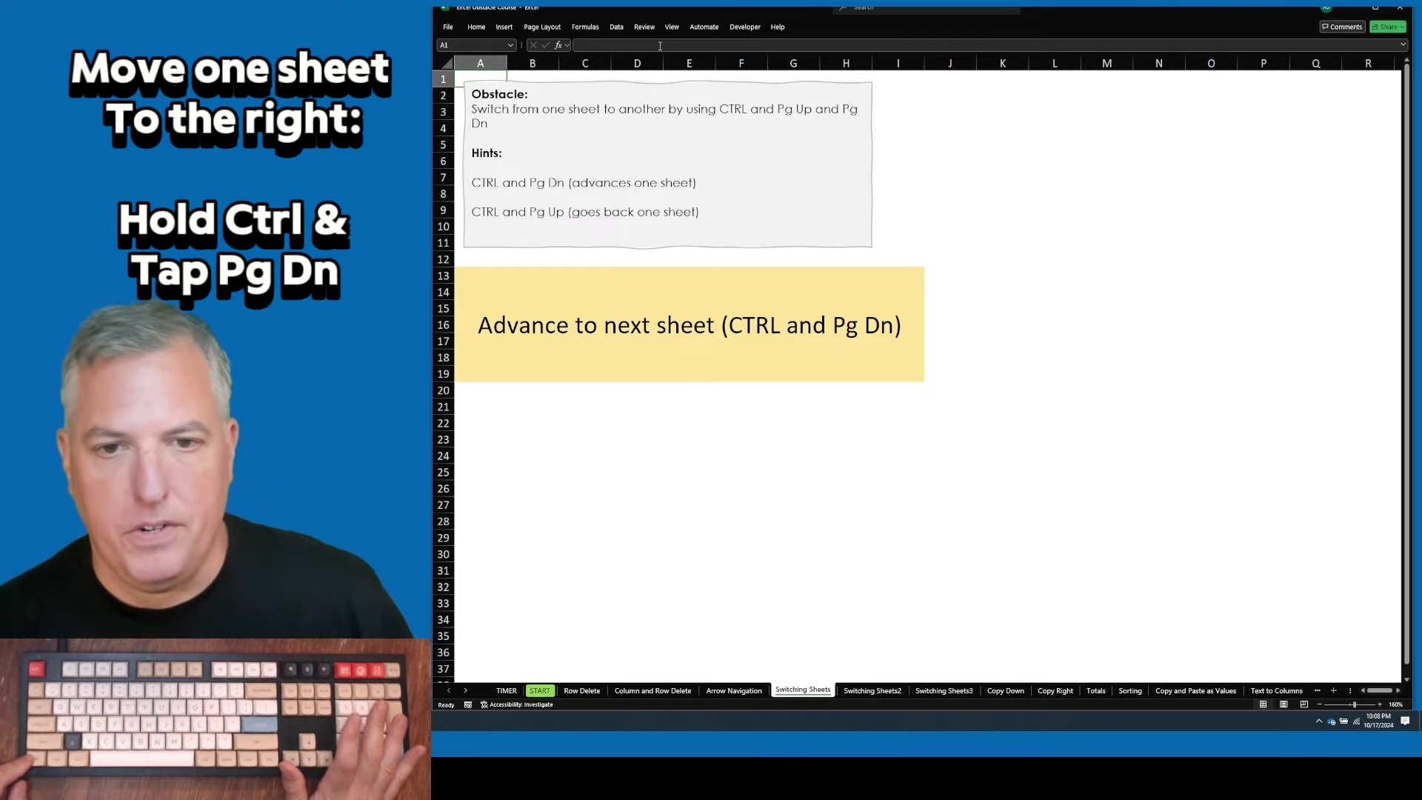
key("ctrl+Page_Down")
key("ctrl+Page_Down")
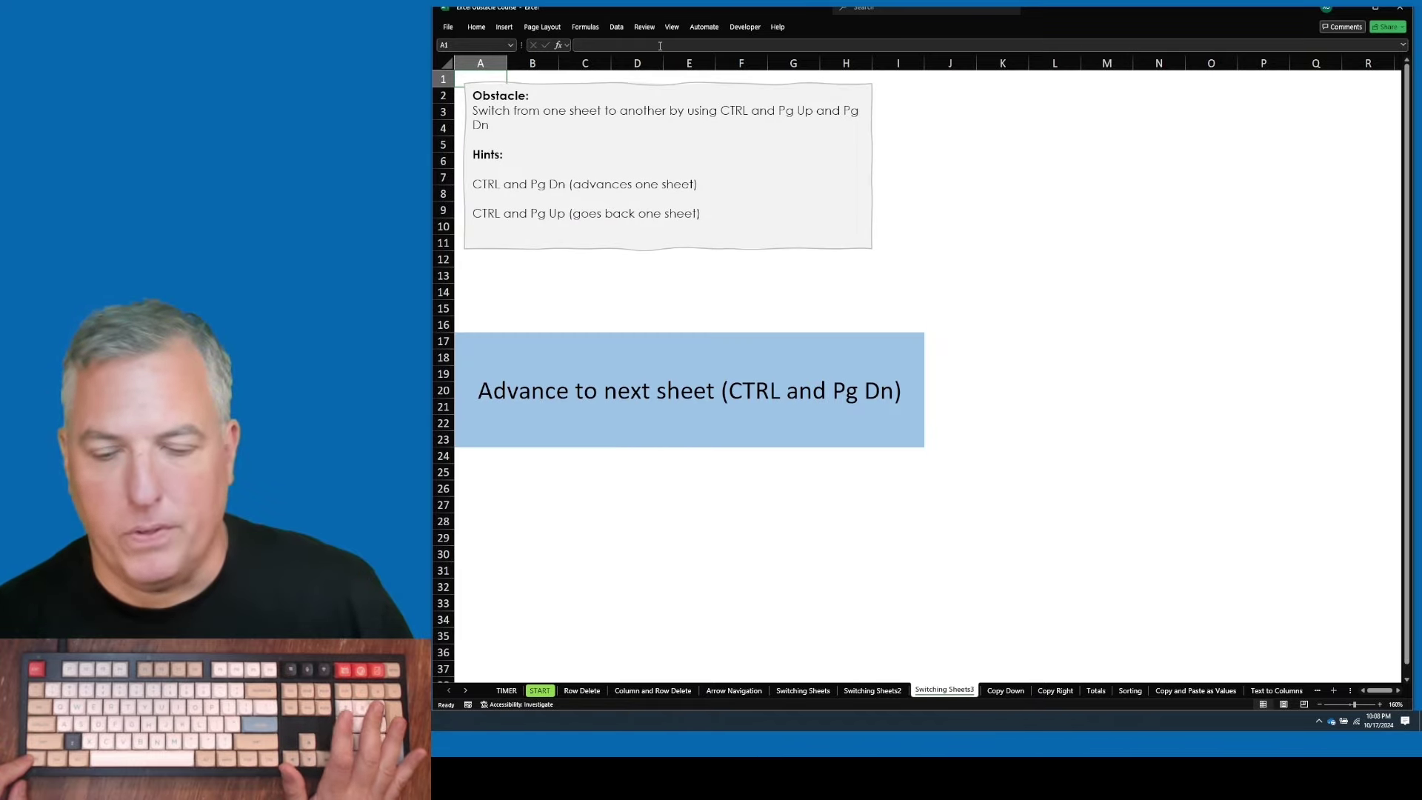
On Copy Down, select A1:D15 and fill B, C and D down to row 15 with Ctrl+D.
key("ctrl+Page_Down")
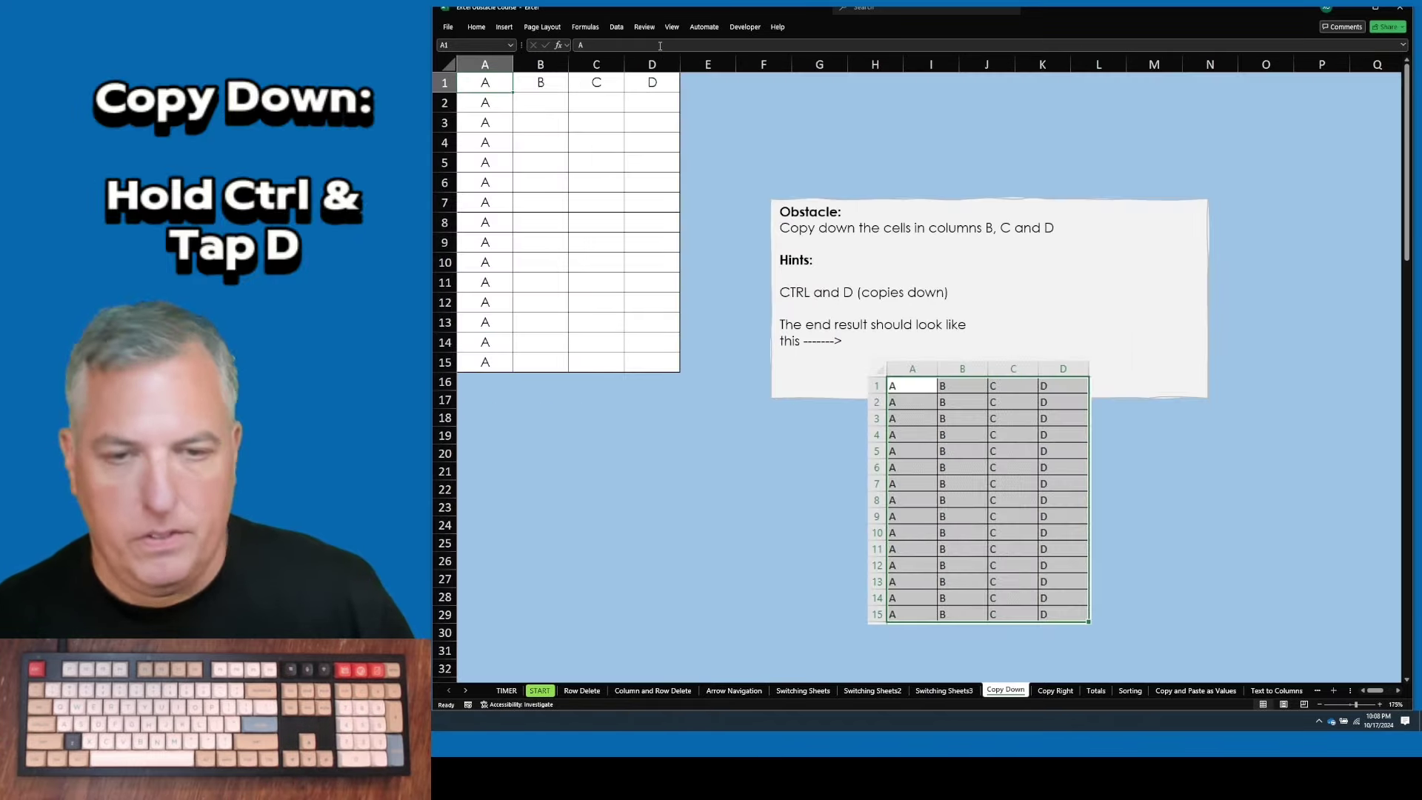
key("ctrl+a")
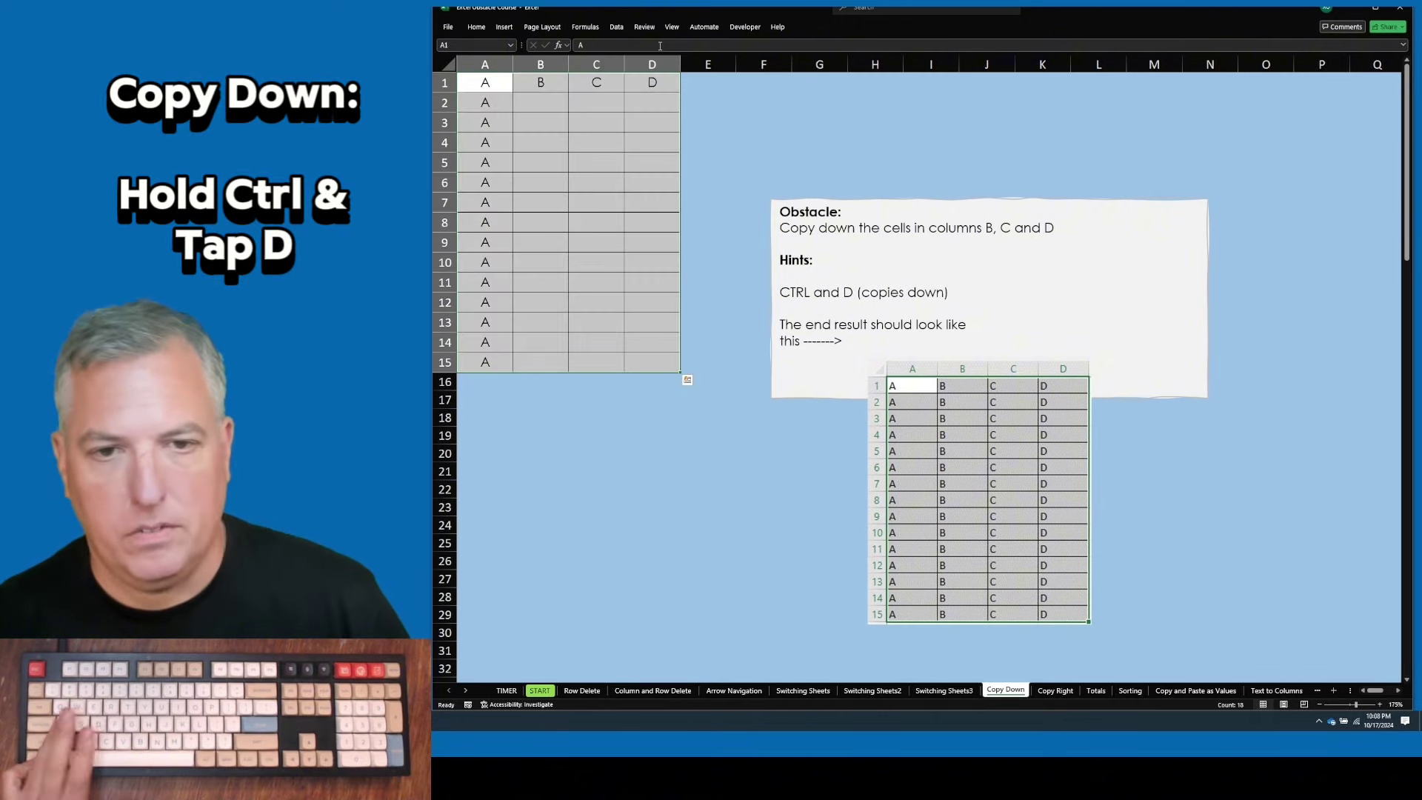
key("Up")
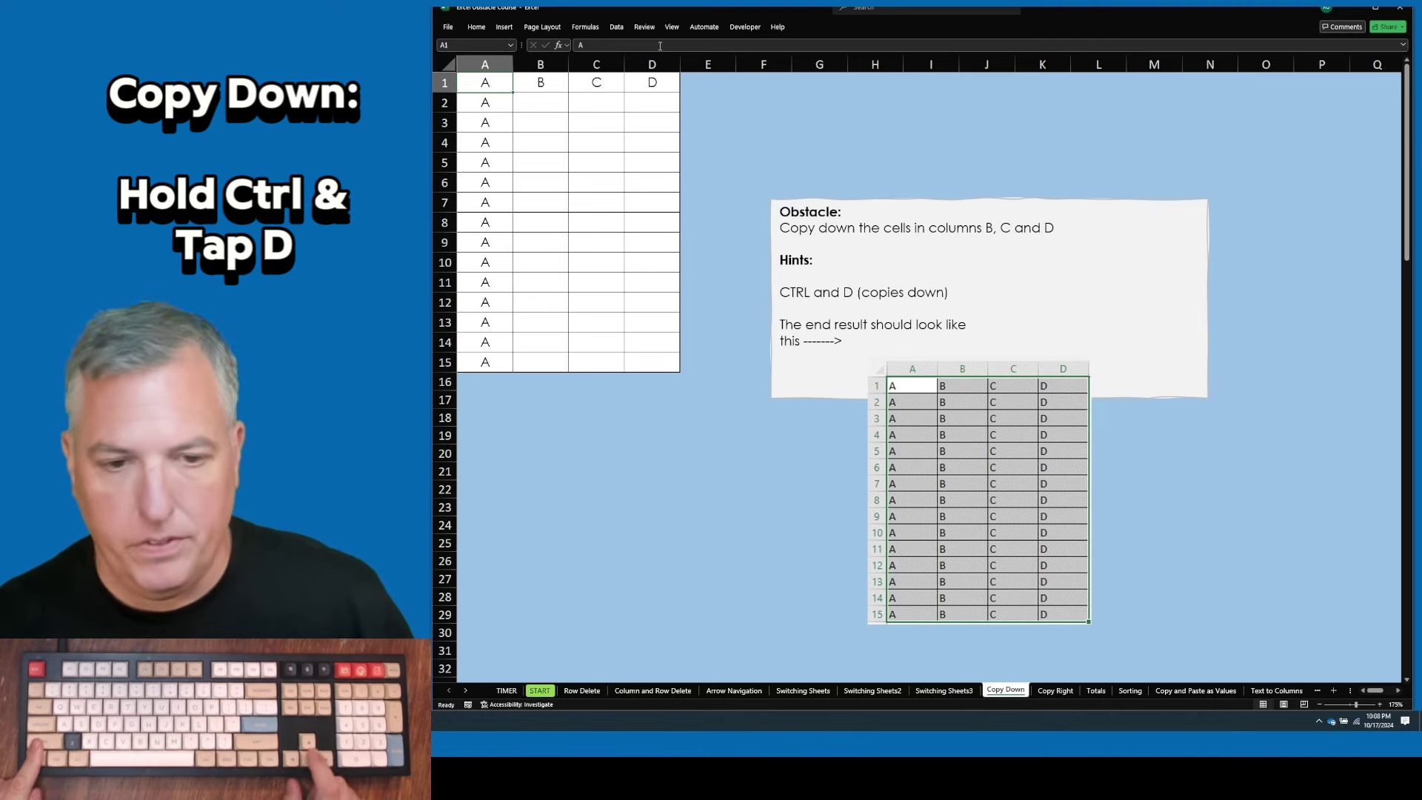
key("ctrl+shift+Down")
key("ctrl+shift+Right")
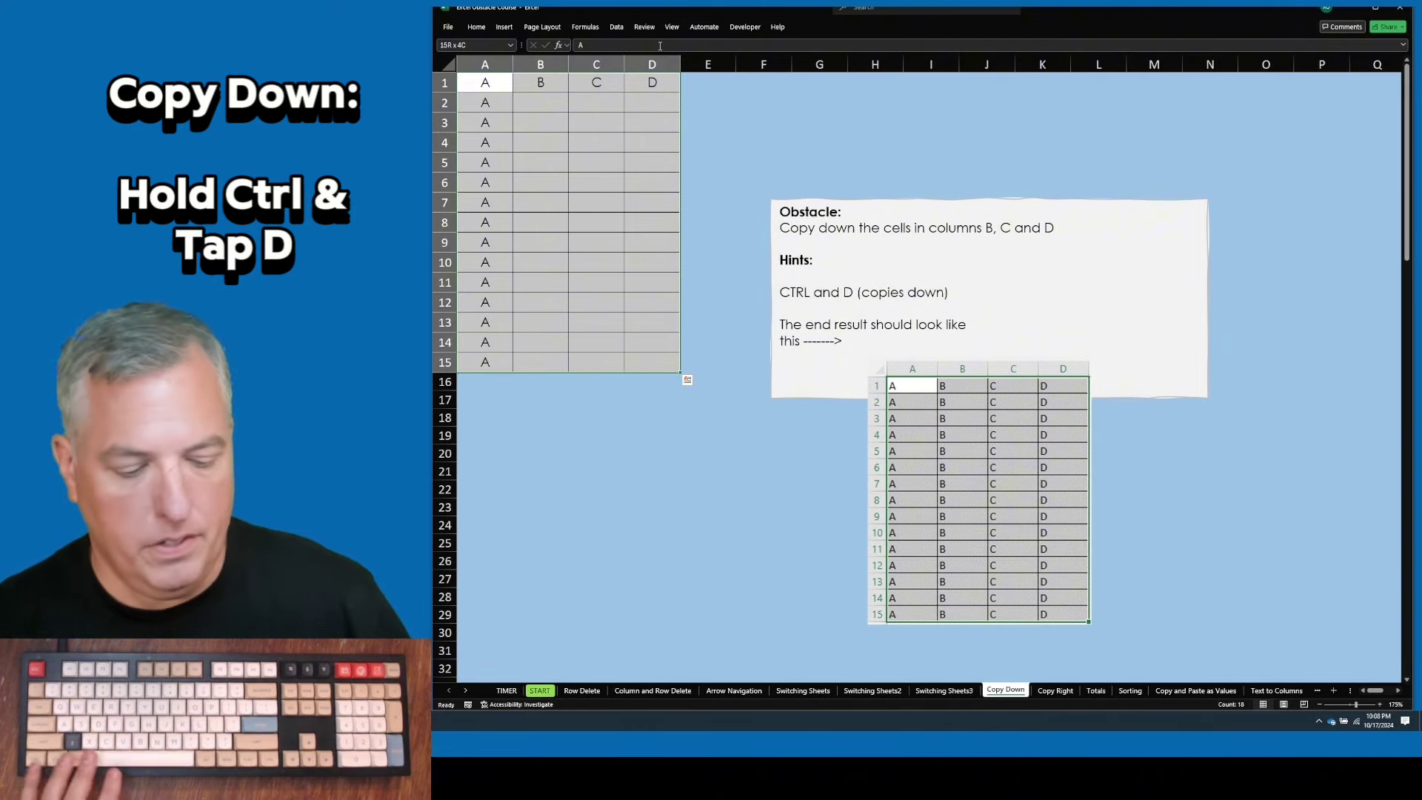
key("ctrl+d")
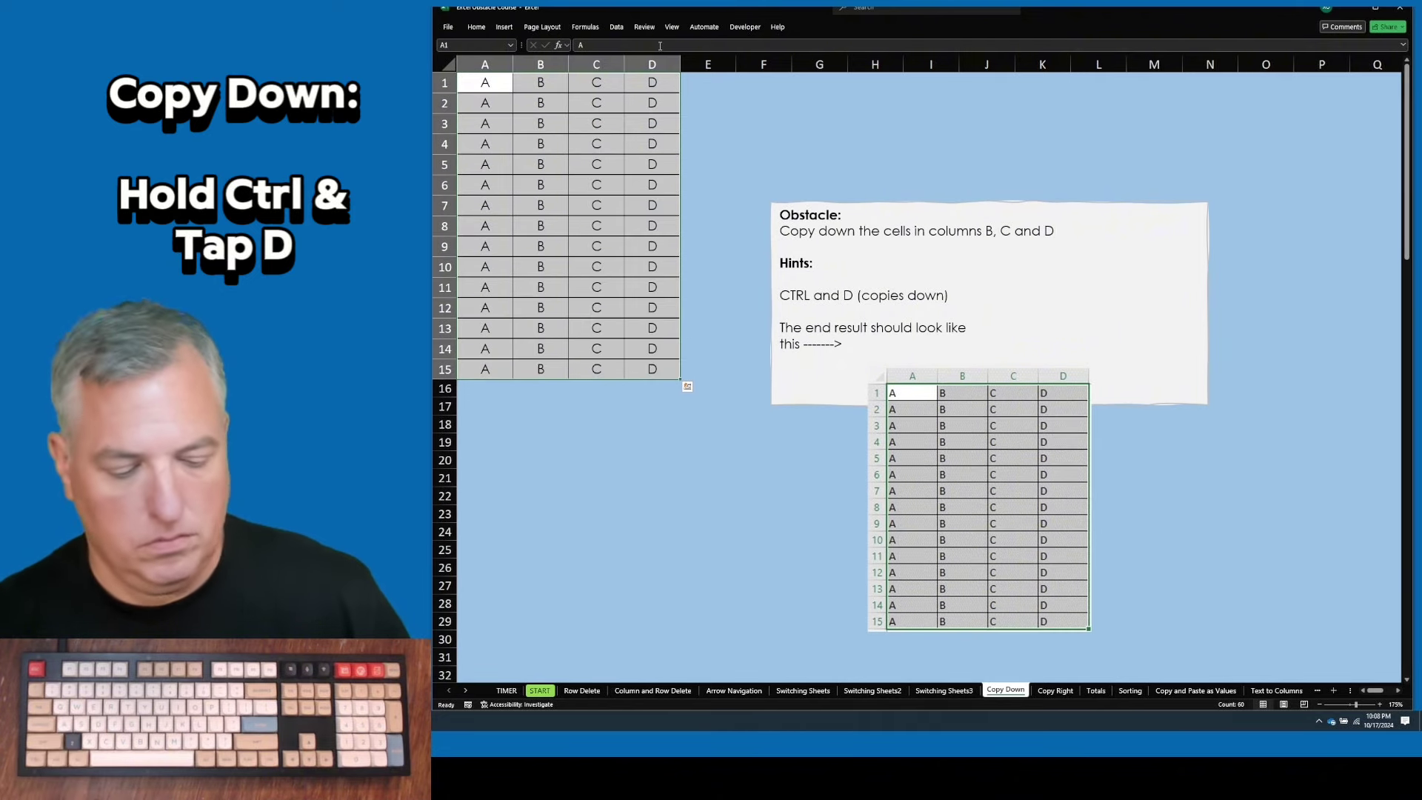
key("ctrl+z")
key("ctrl+d")
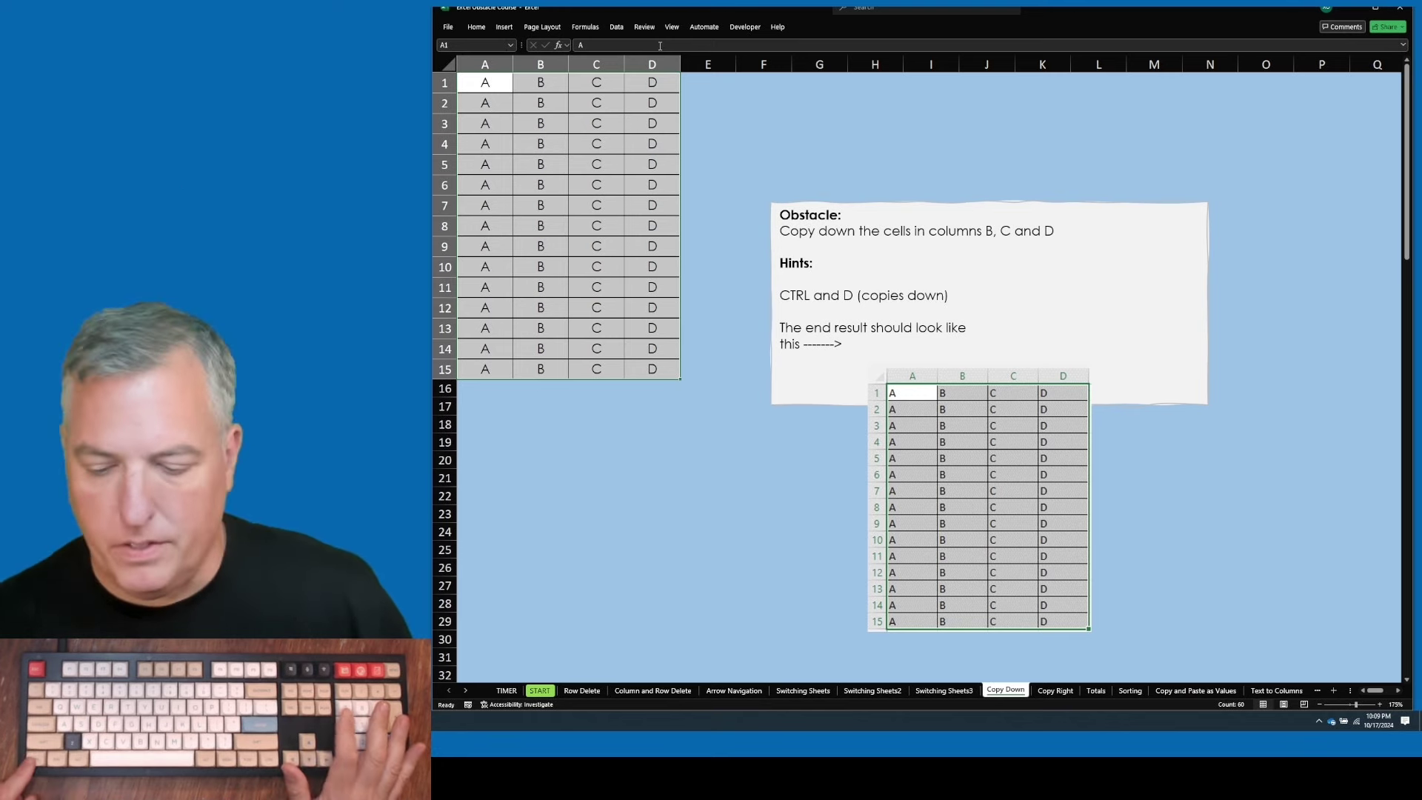
On Copy Right, select A1:I4 and fill rows 1–4 right through column I with Ctrl+R.
key("ctrl+Page_Down")
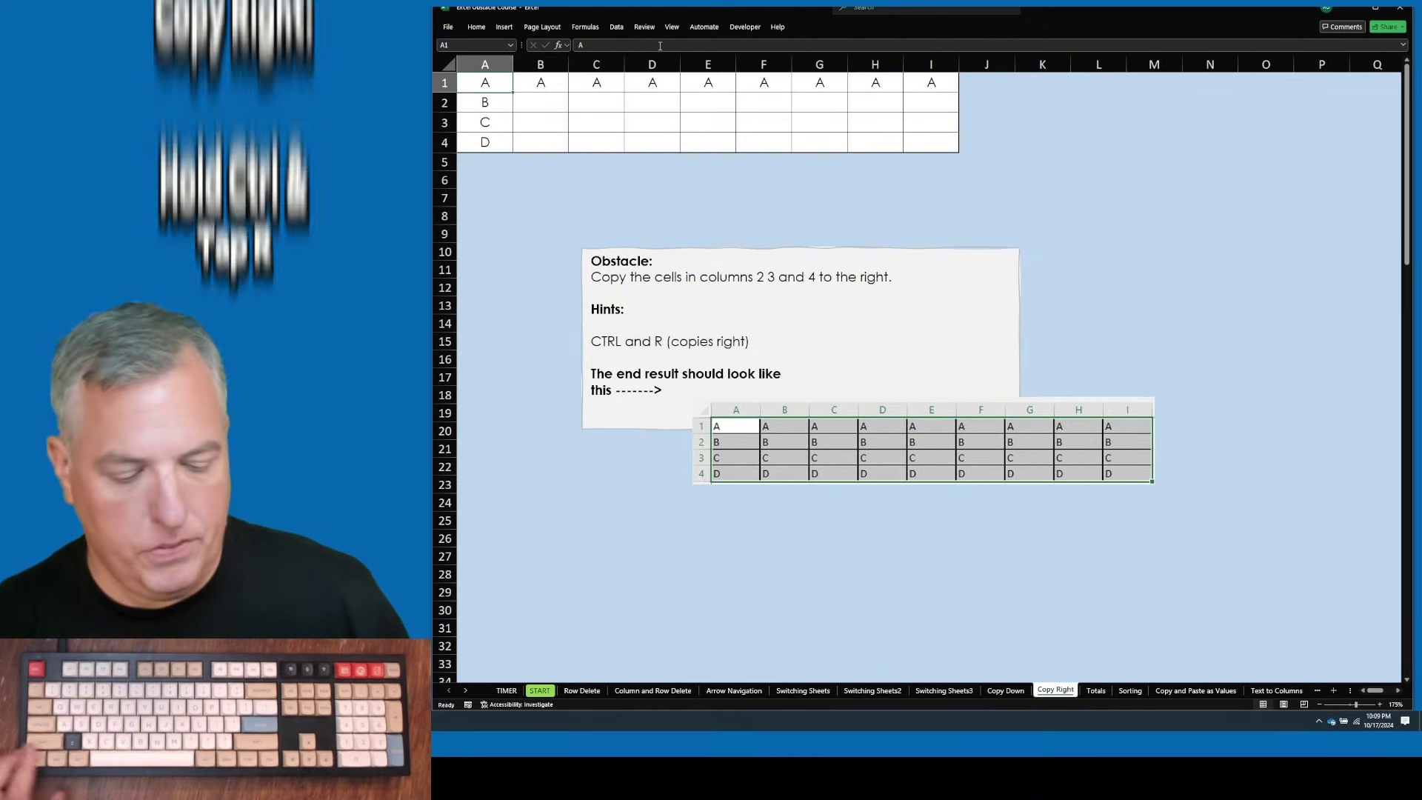
key("ctrl+shift+Down")
key("ctrl+shift+Right")
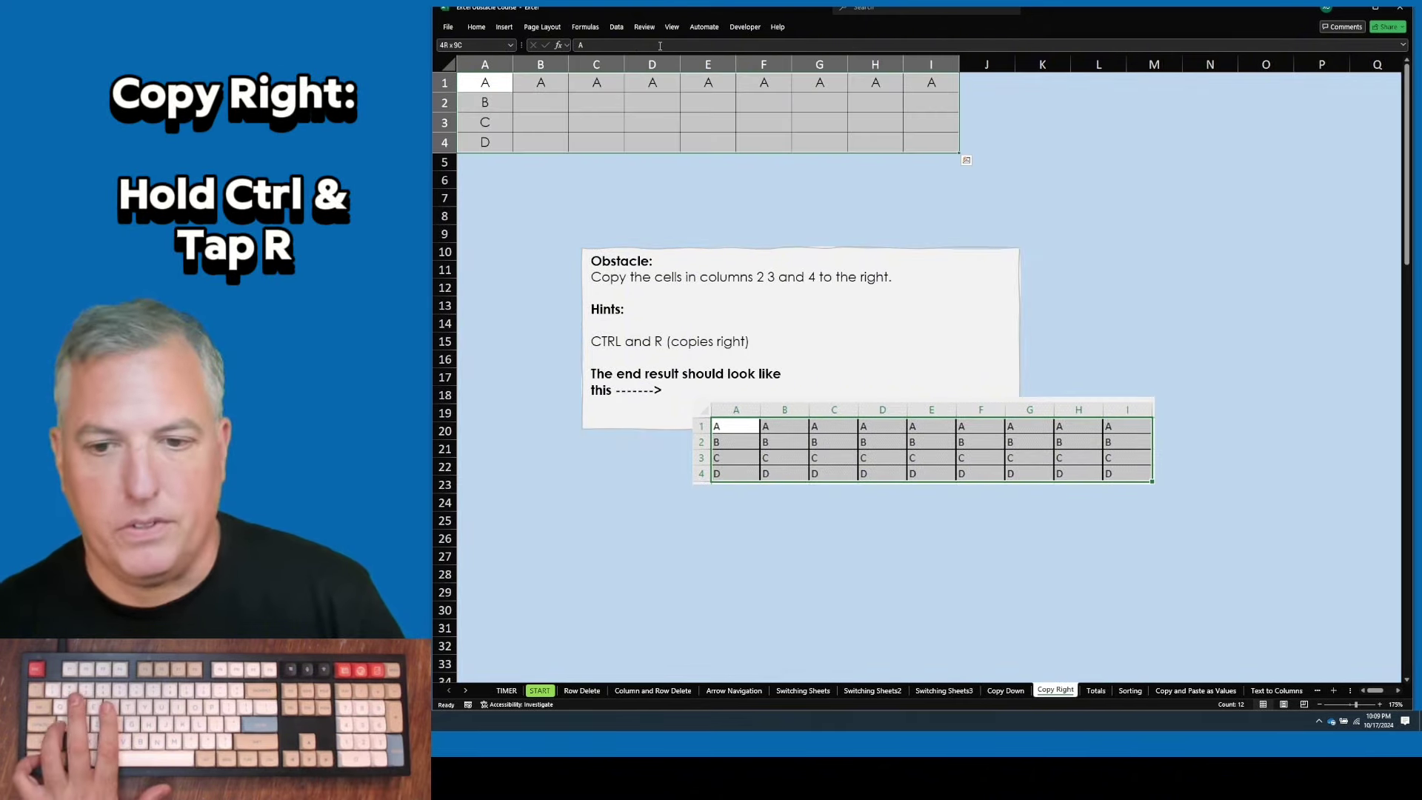
key("ctrl+r")
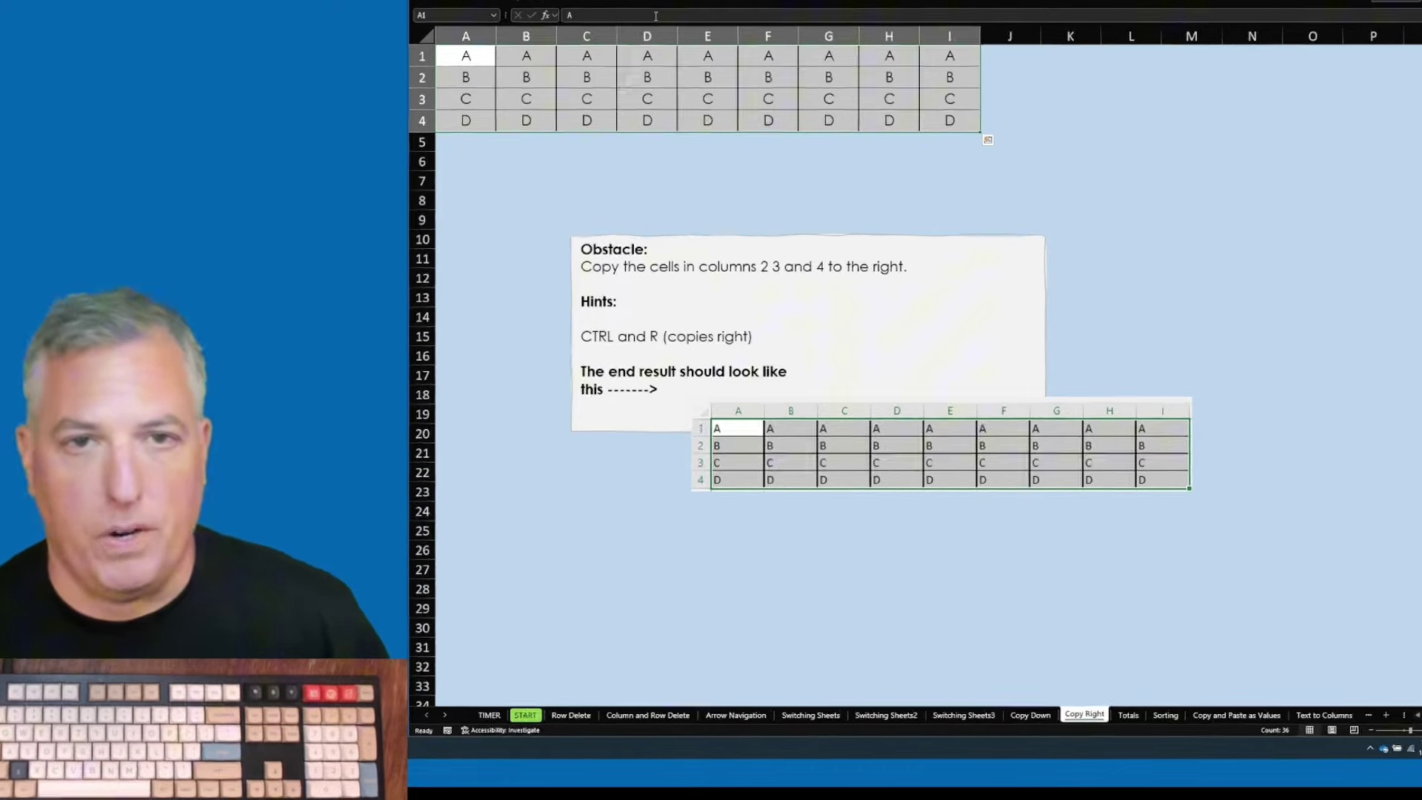
On the Totals sheet, put the column A AutoSum total 1080 in A20 after a manual SUM attempt.
key("ctrl+Page_Down")
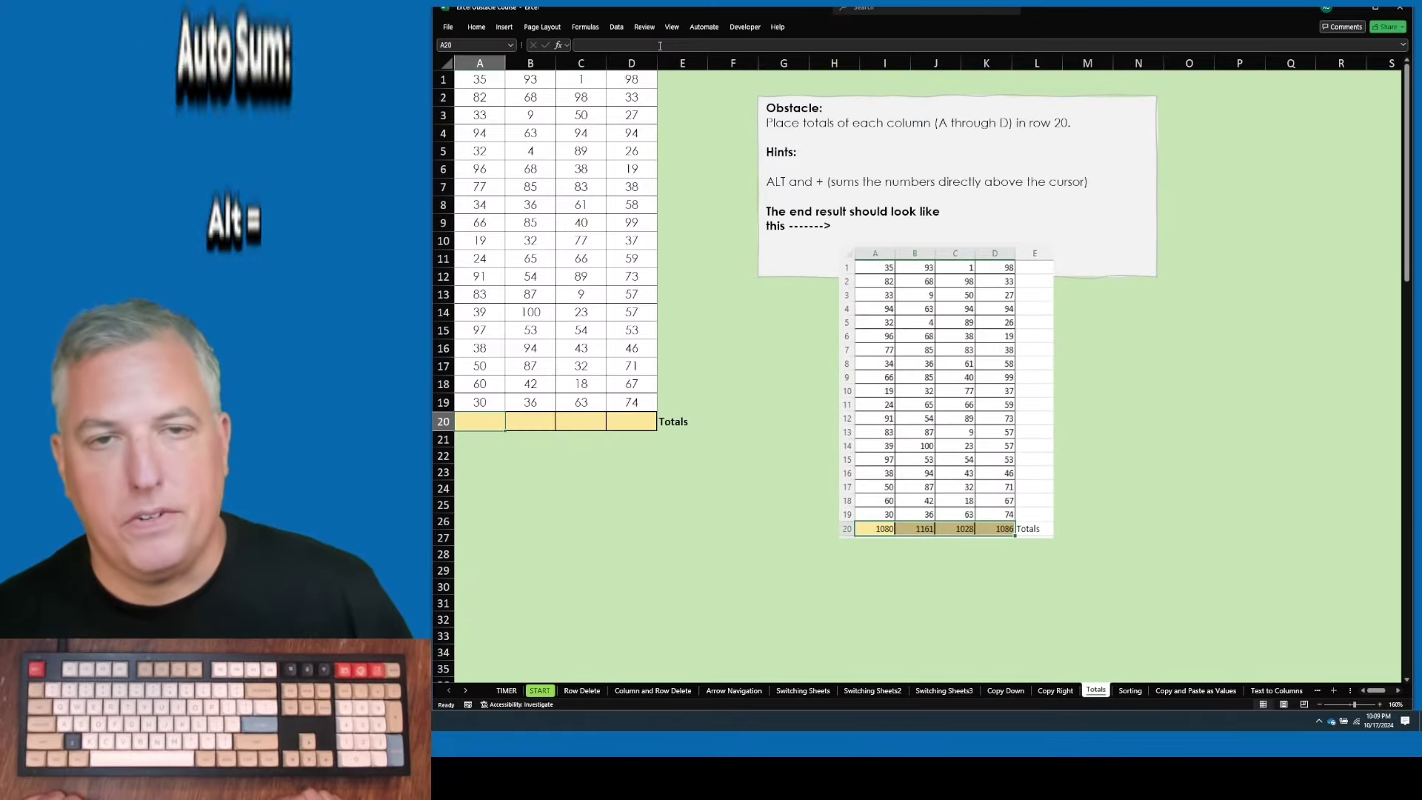
type("=sum(")
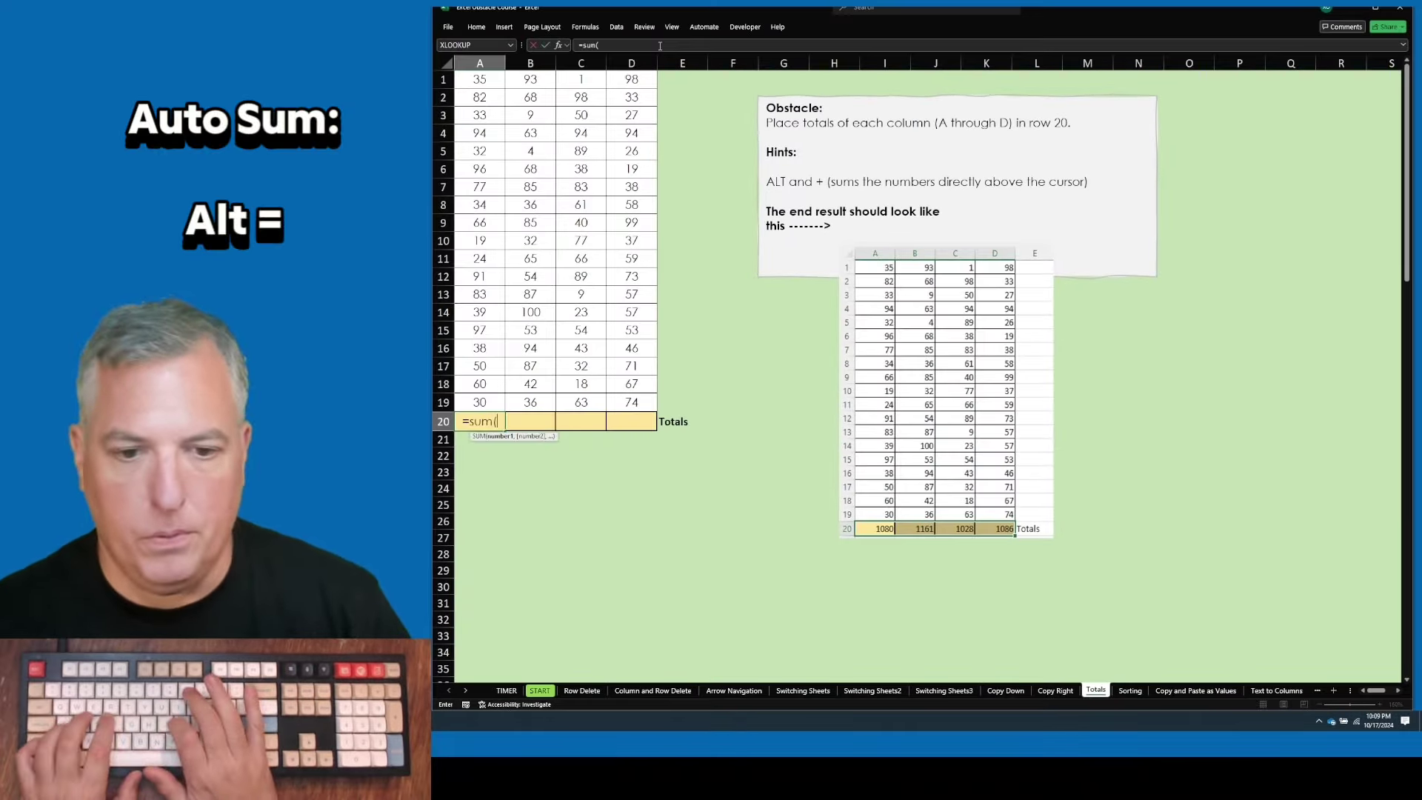
key("Down")
key("Down")
key("Escape")
key("alt+equal")
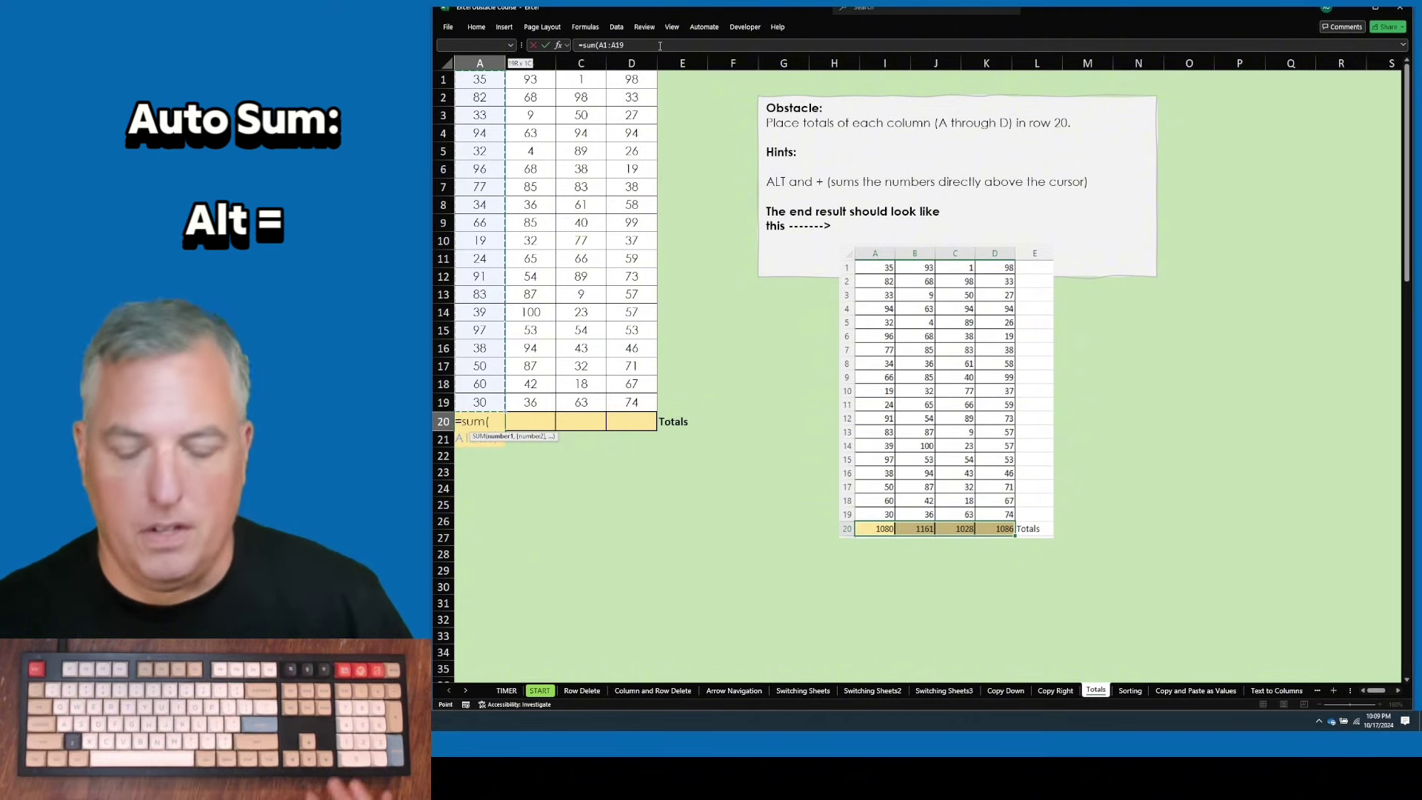
key("Return")
key("Up")
key("Delete")
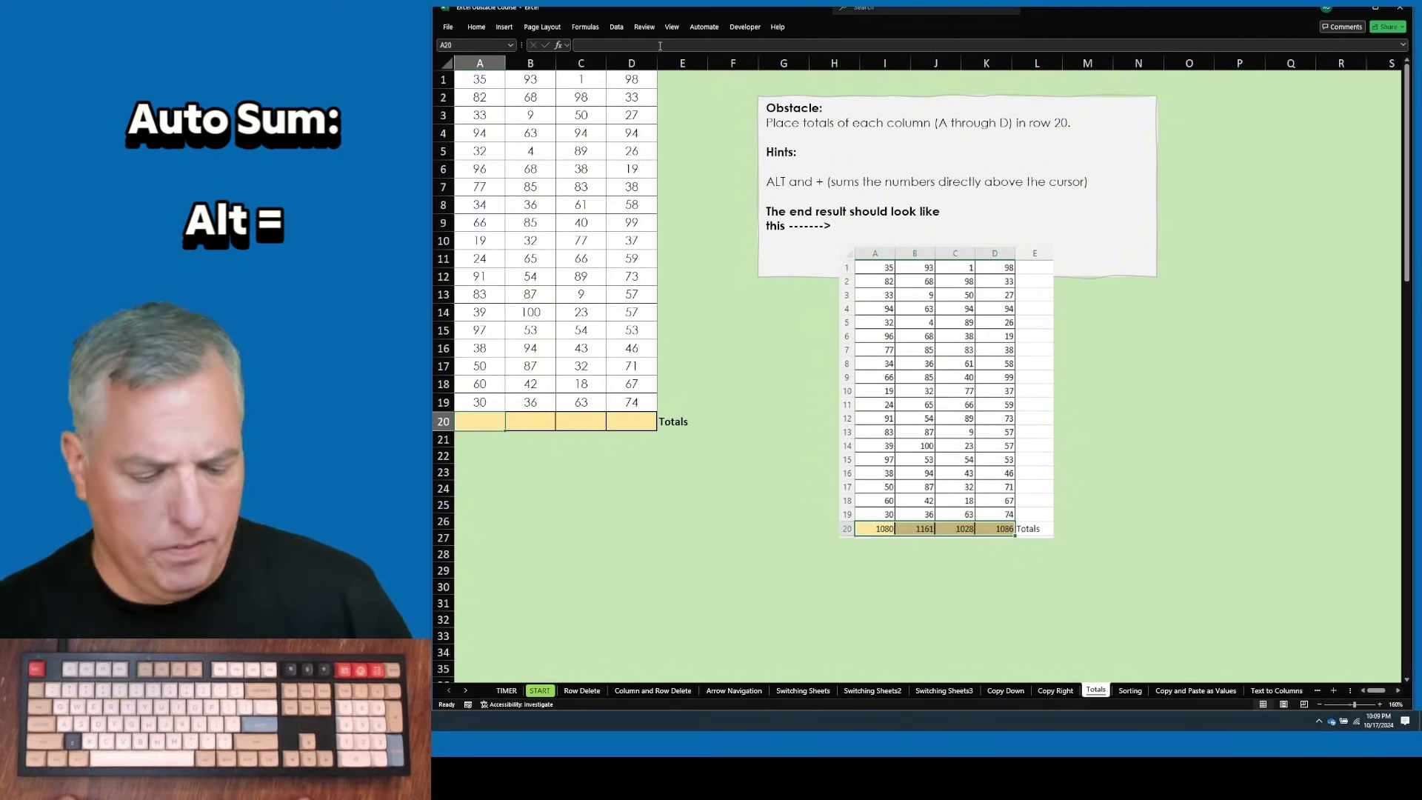
key("alt")
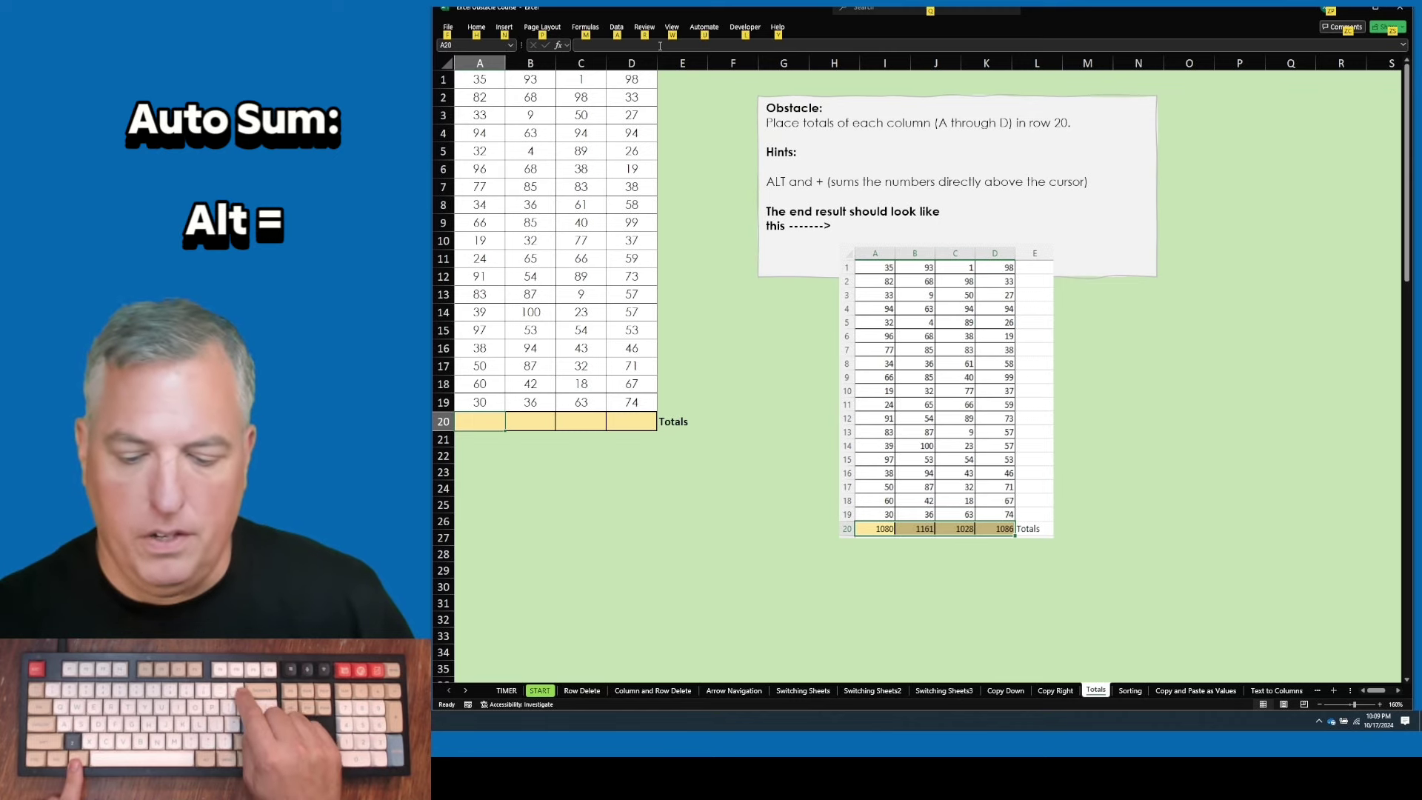
key("alt+equal")
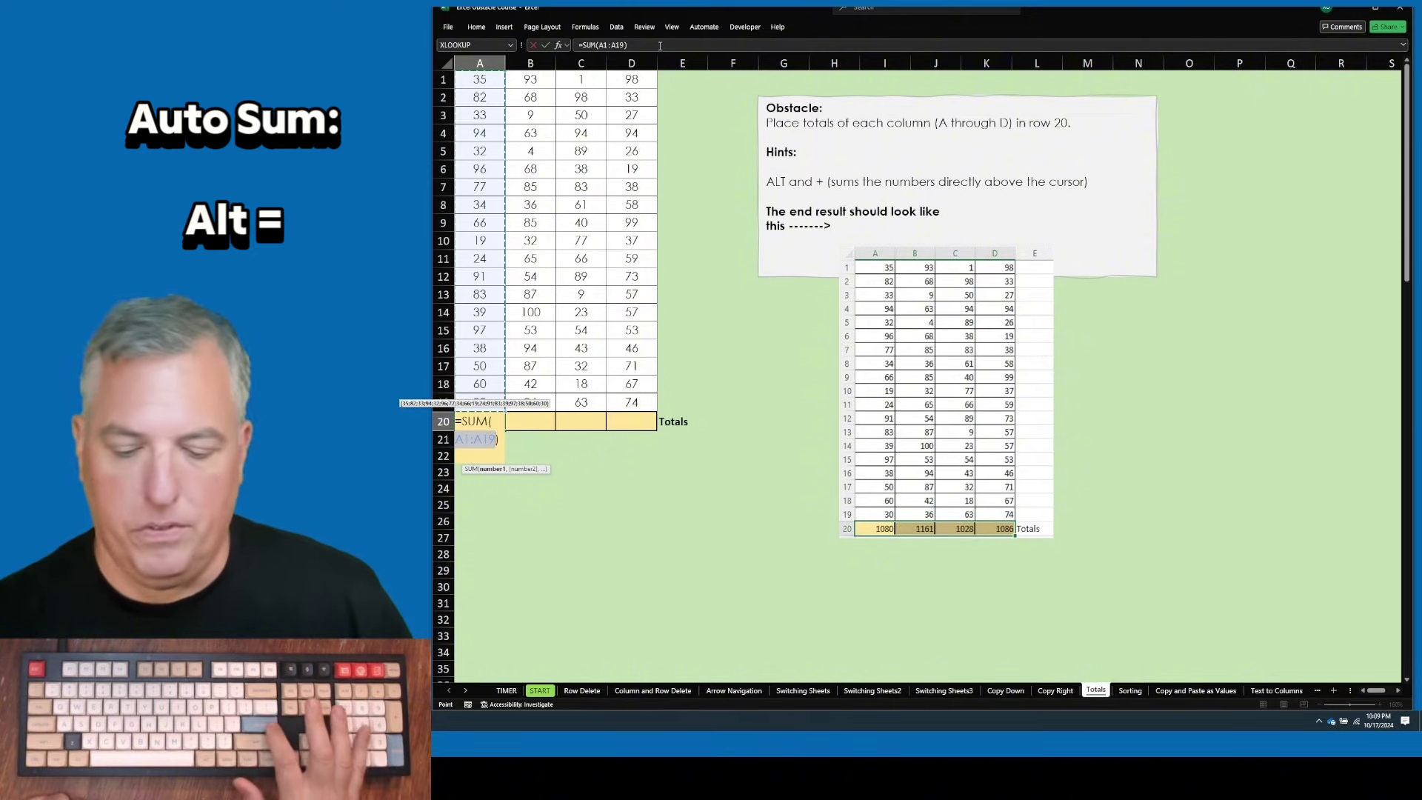
key("Return")
Try AutoSum totals for columns B, C and D in row 20, then undo them.
key("Up")
key("Right")
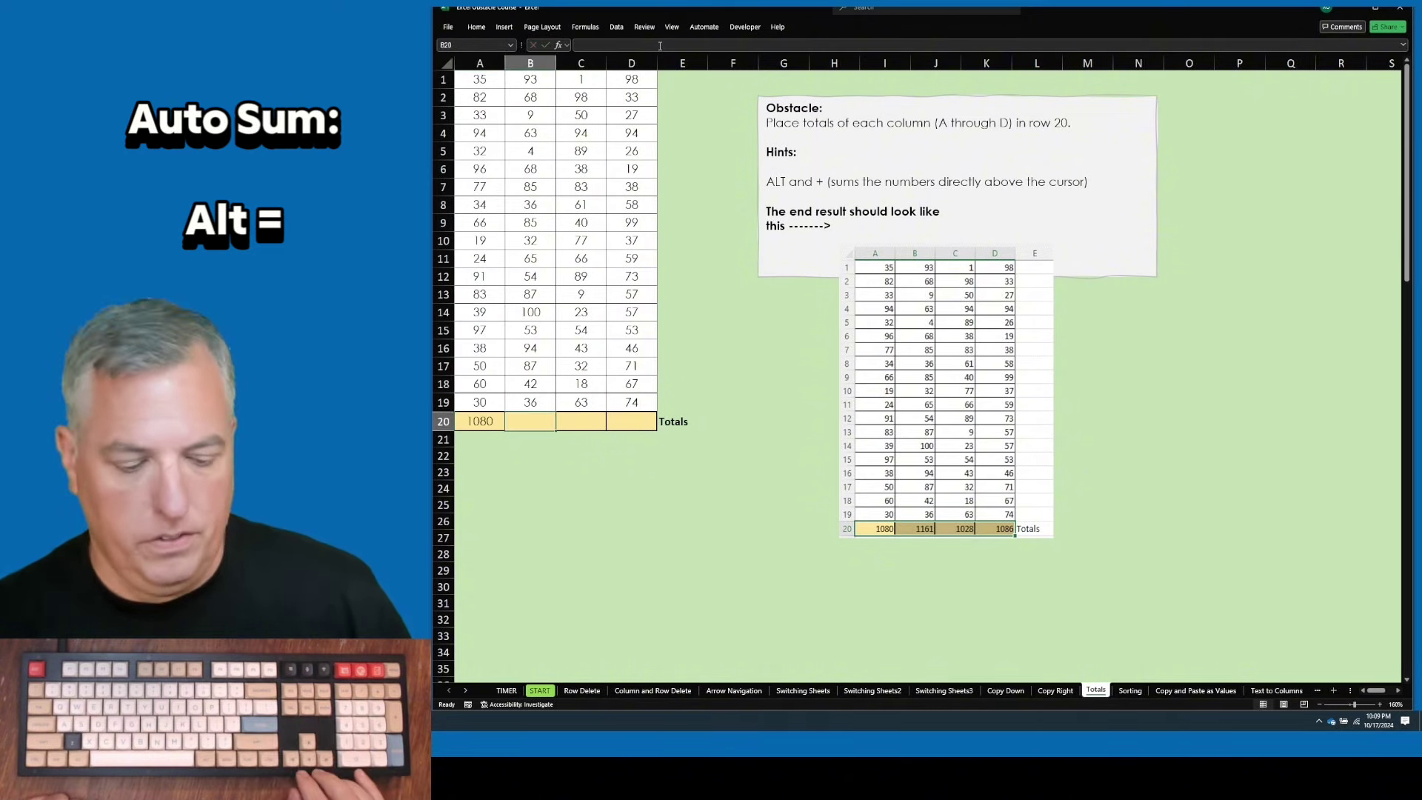
key("alt+equal")
key("Tab")
key("alt+equal")
key("Tab")
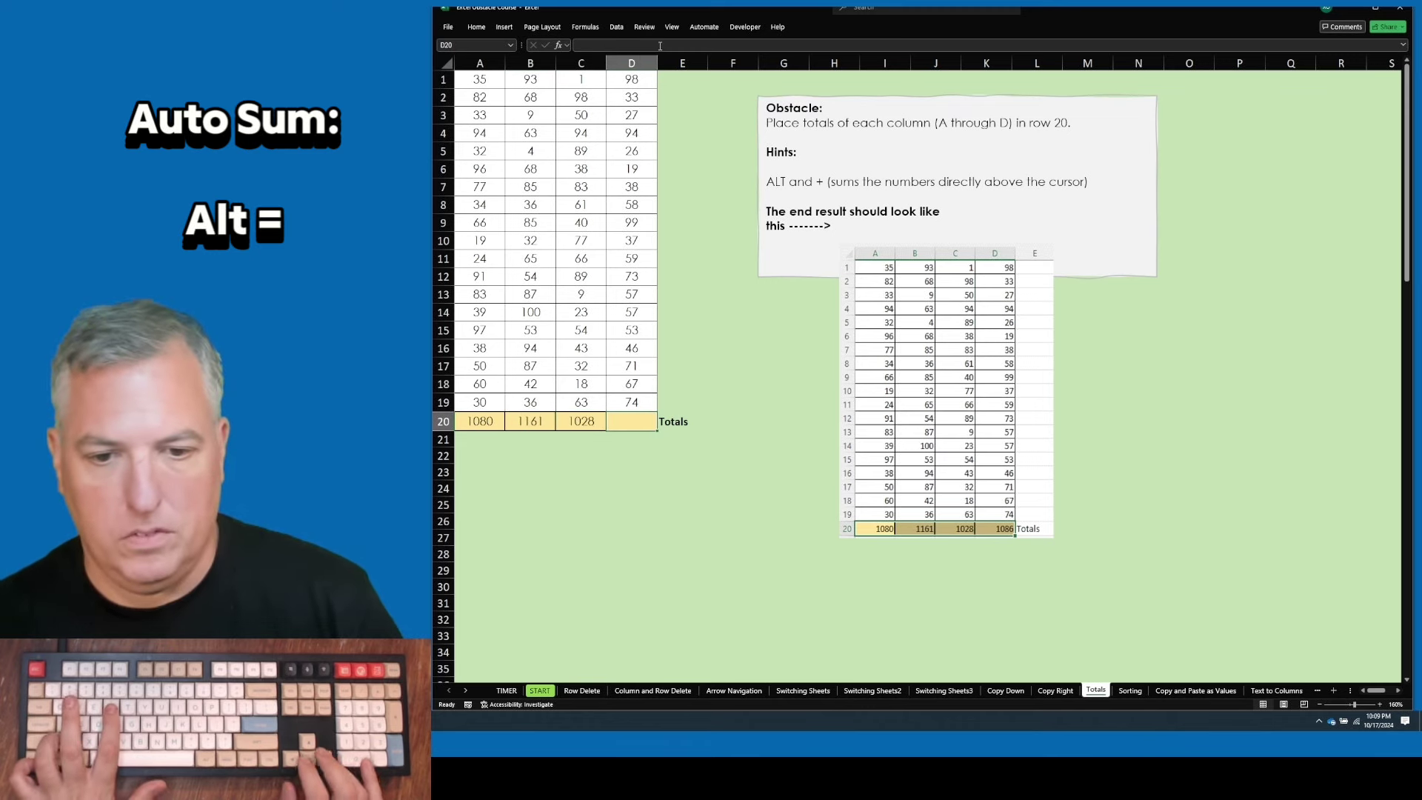
key("alt+equal")
key("Tab")
key("ctrl+z")
key("ctrl+z")
key("ctrl+z")
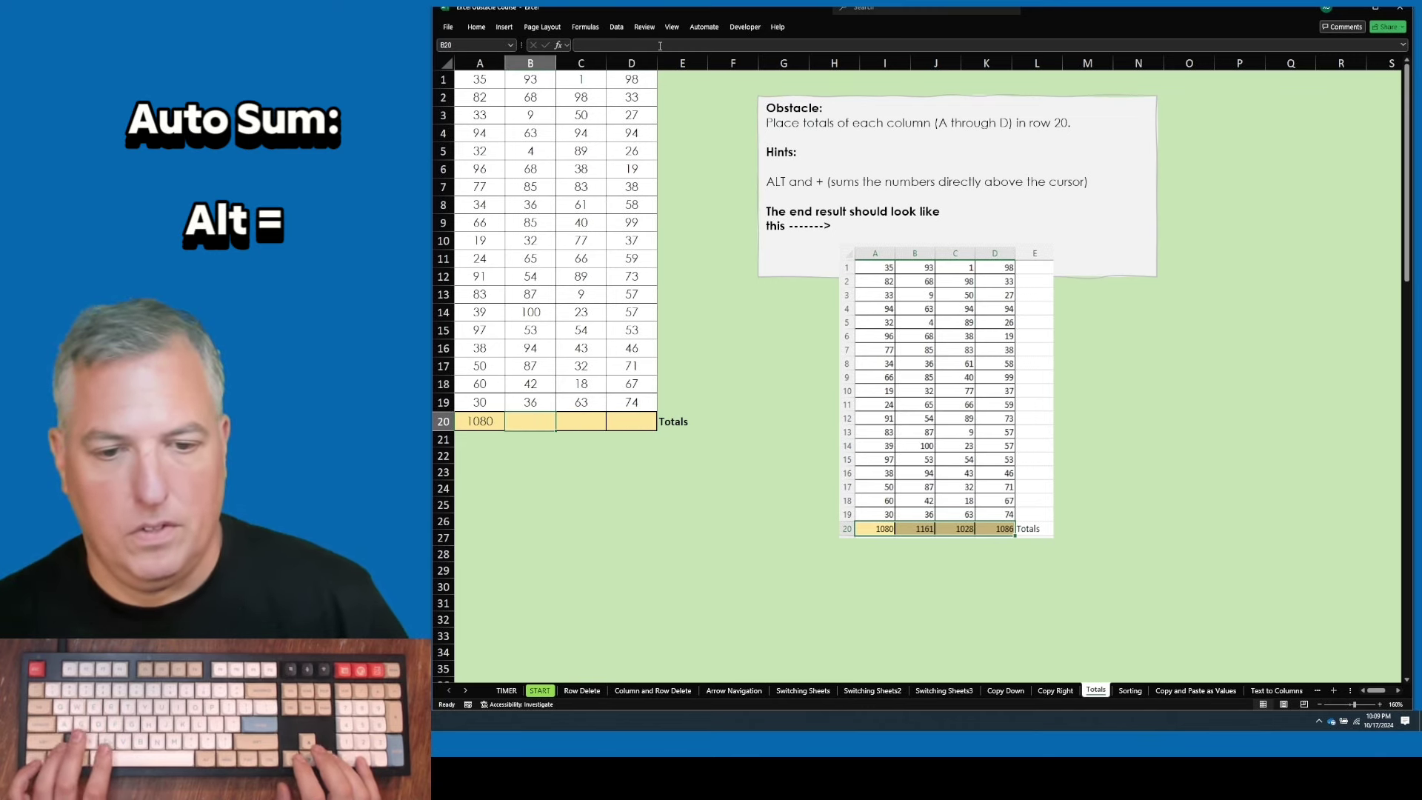
Re-add AutoSum totals B20 1161, C20 1028 and D20 1086, then undo them.
key("alt+equal")
key("Return")
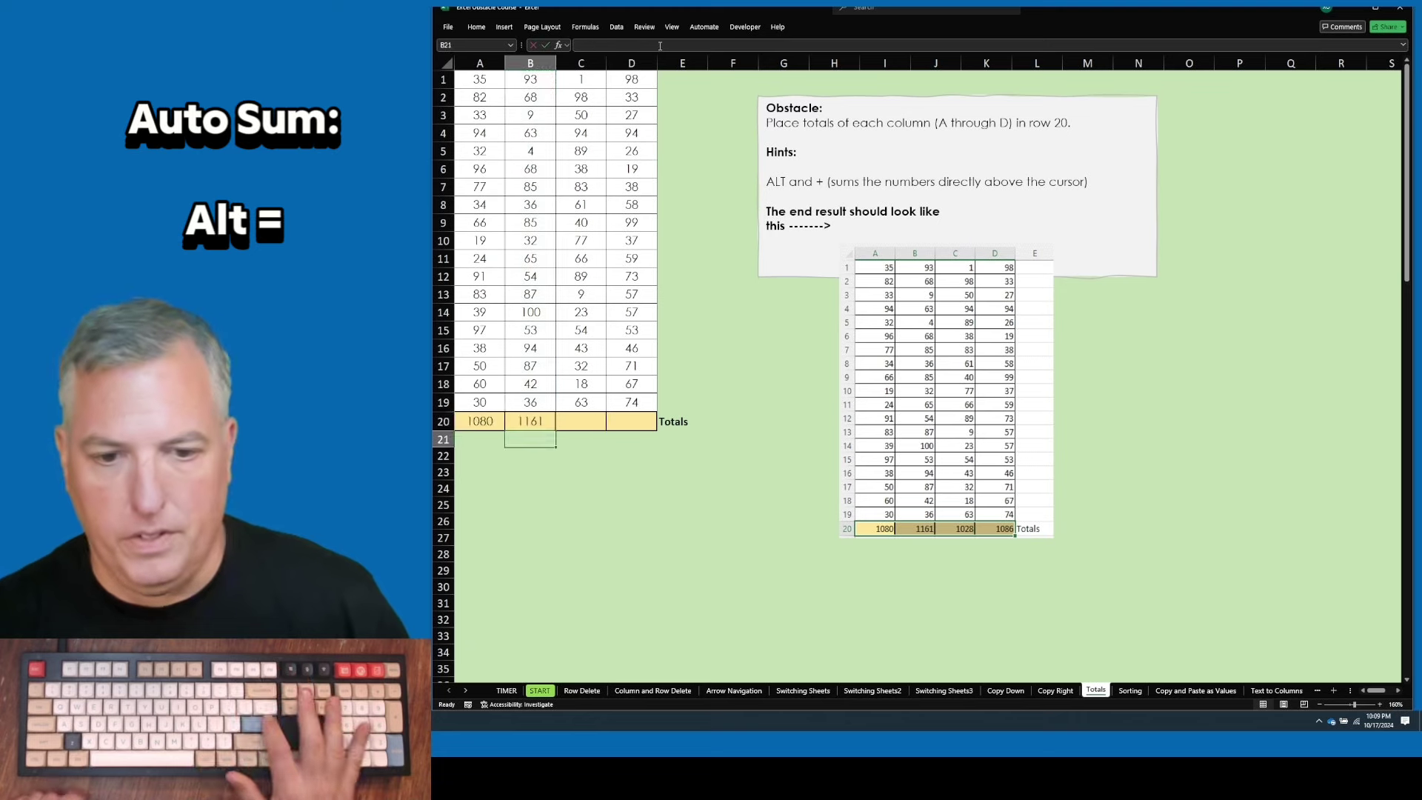
key("Up")
key("Right")
key("alt+equal")
key("Tab")
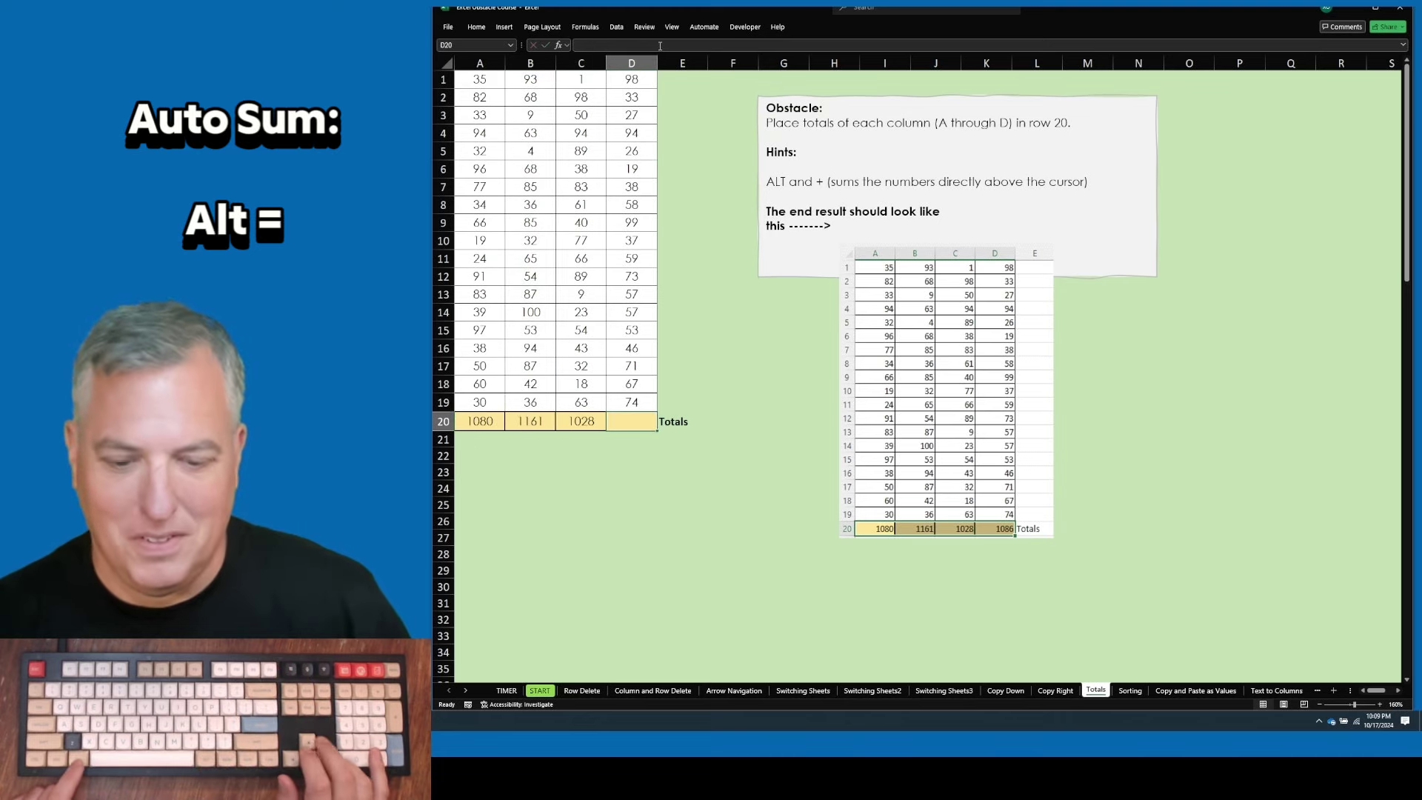
key("alt+equal")
key("Tab")
key("ctrl+z")
key("ctrl+z")
key("ctrl+z")
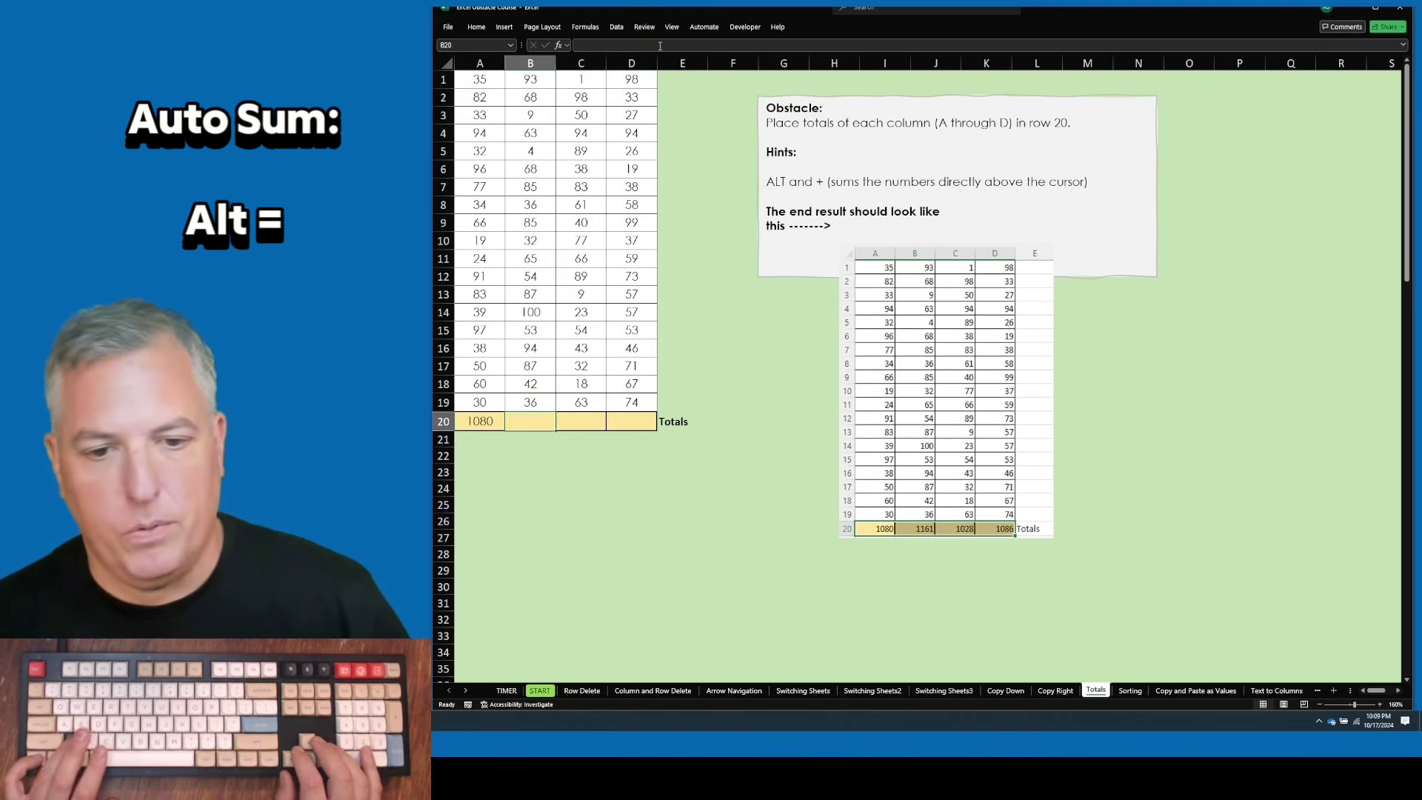
AutoSum A20:D20 at once to 1080, 1161, 1028 and 1086, then go to Sorting.
key("ctrl+z")
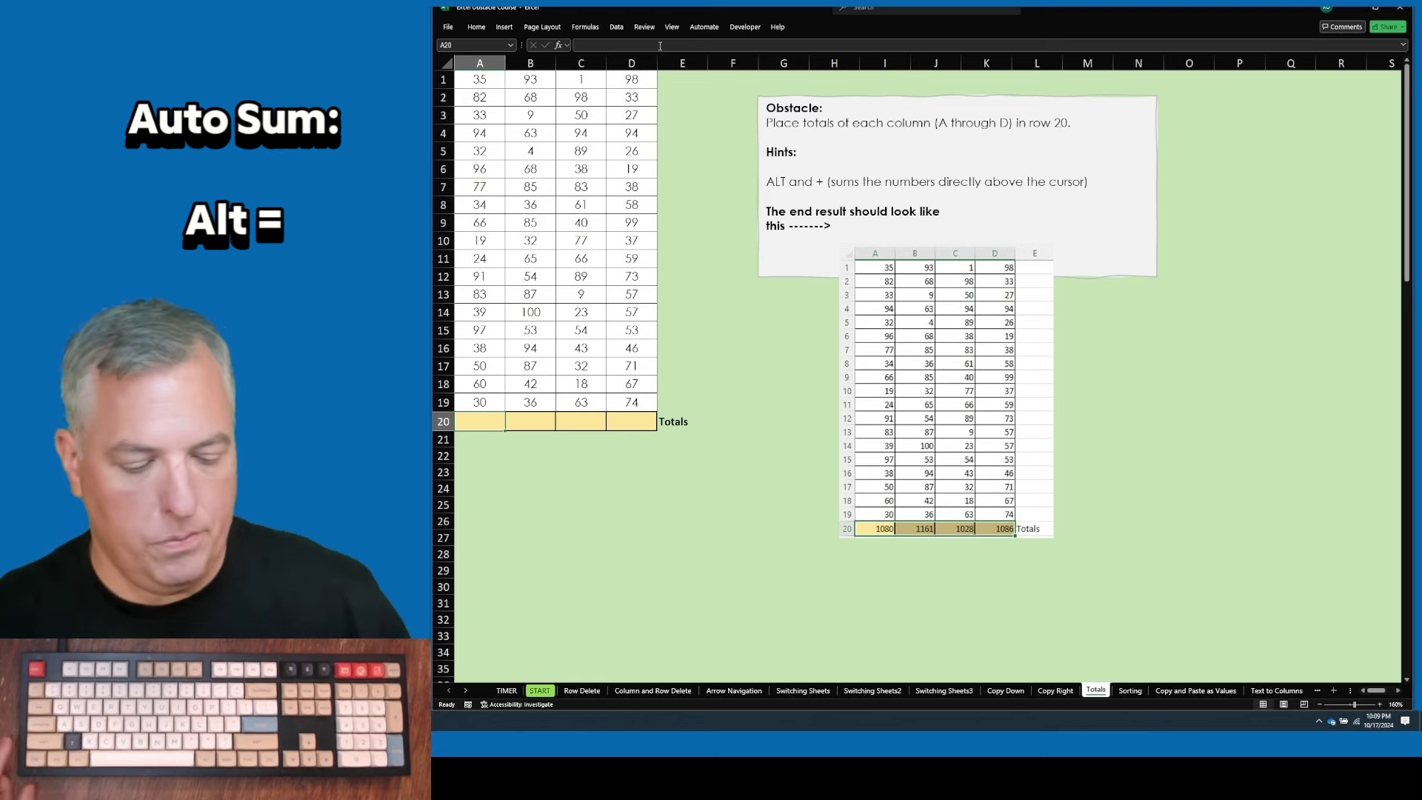
key("shift+Right")
key("shift+Right")
key("shift+Right")
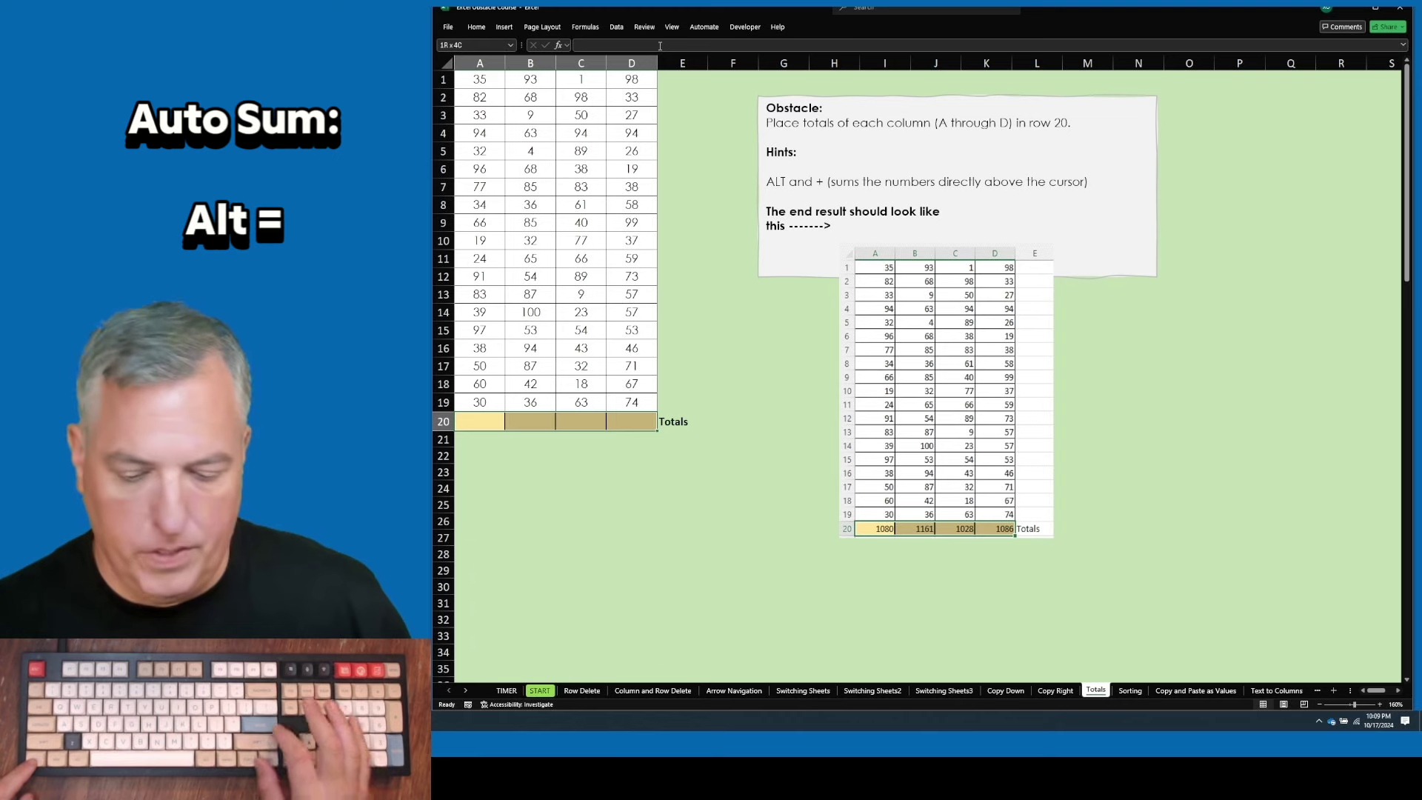
key("alt+equal")
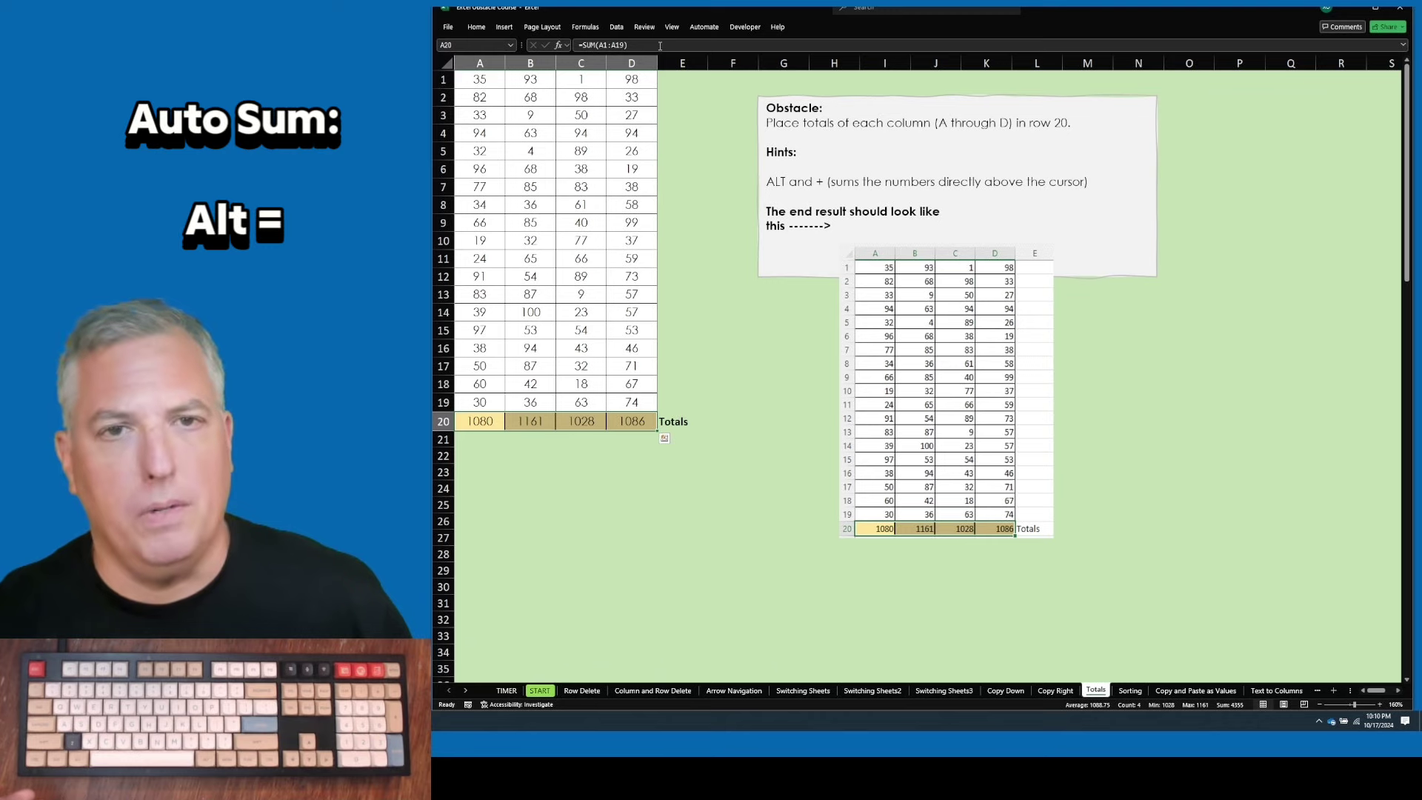
key("ctrl+Page_Down")
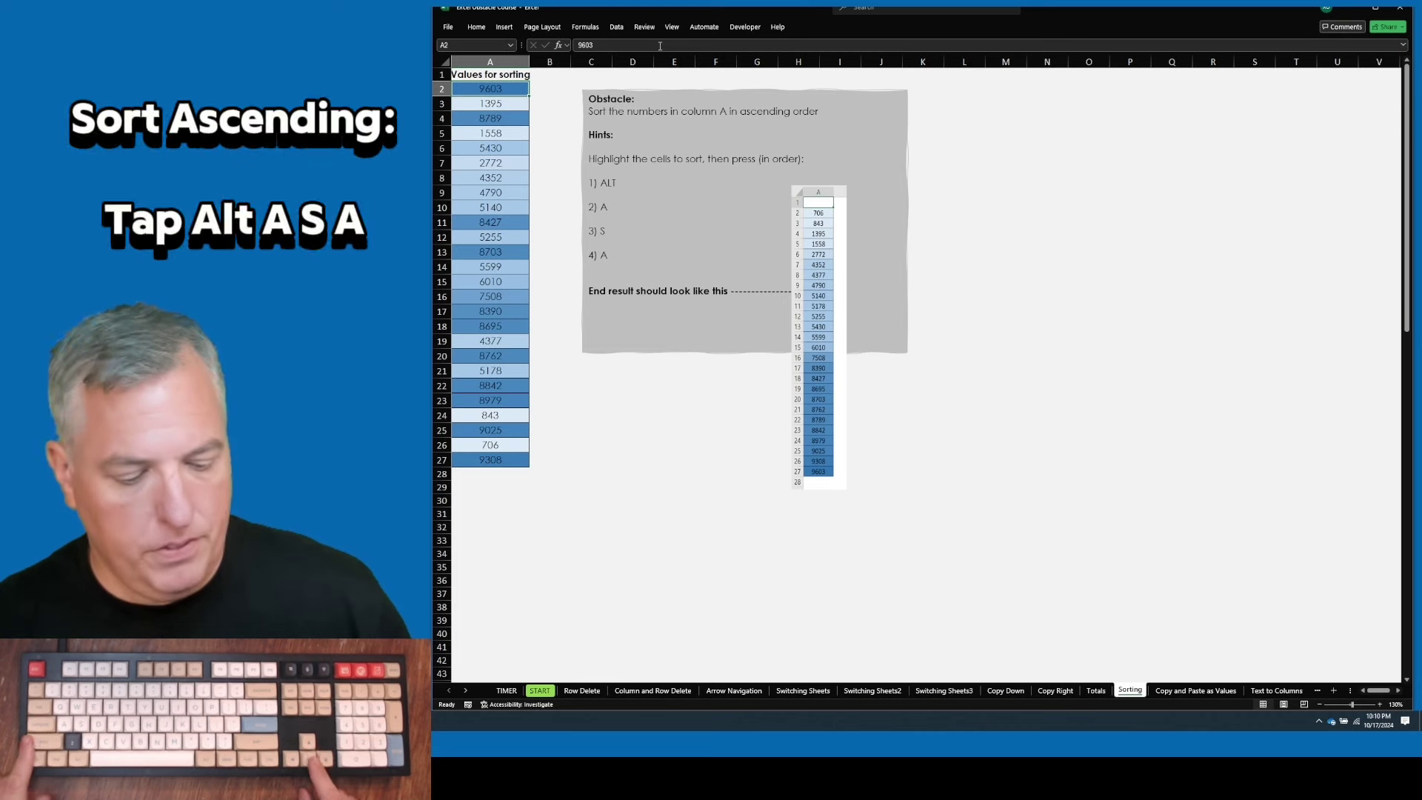
Sort A2:A27 ascending (706 to 9603) with Alt, A, S, A, undo, and sort again.
key("ctrl+shift+Down")
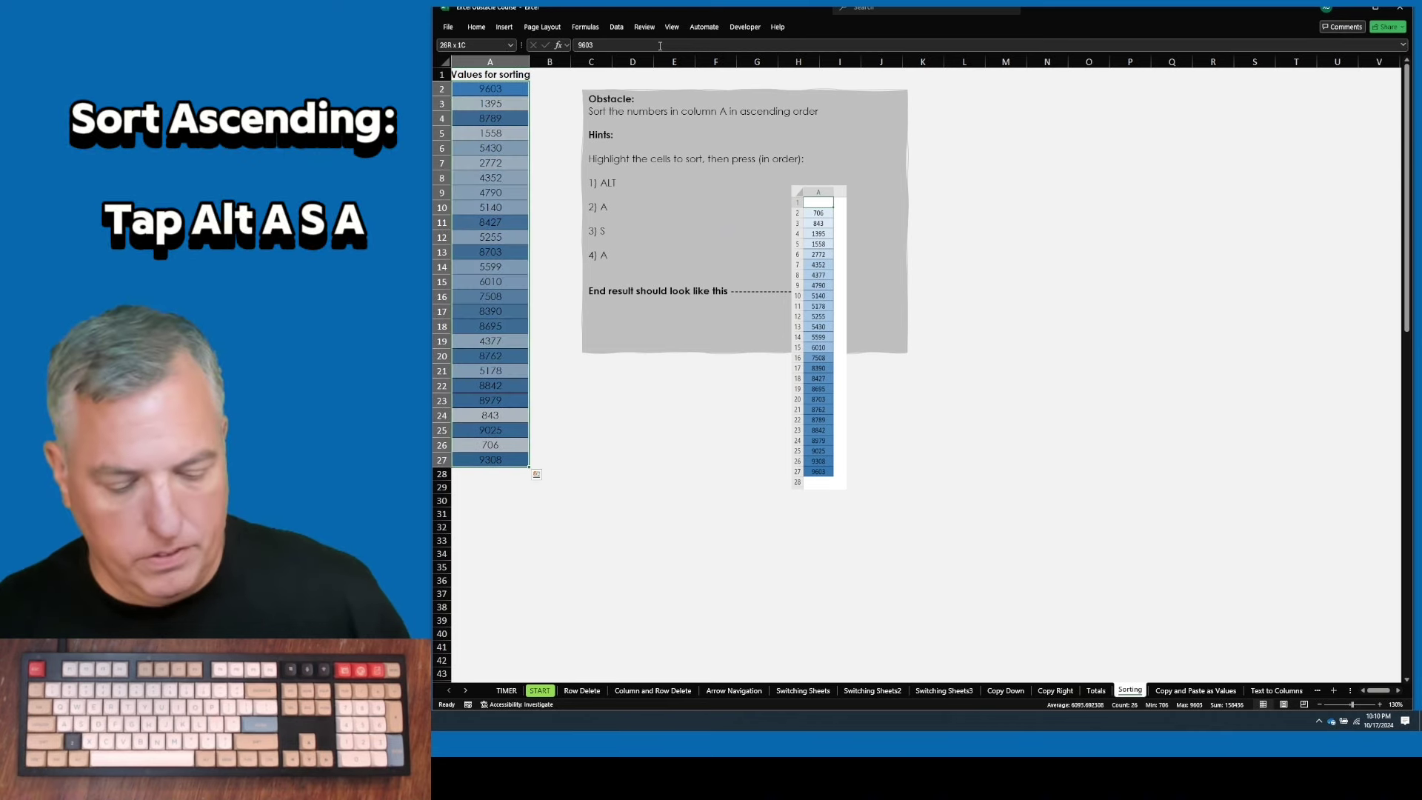
key("alt+a")
key("s")
key("a")
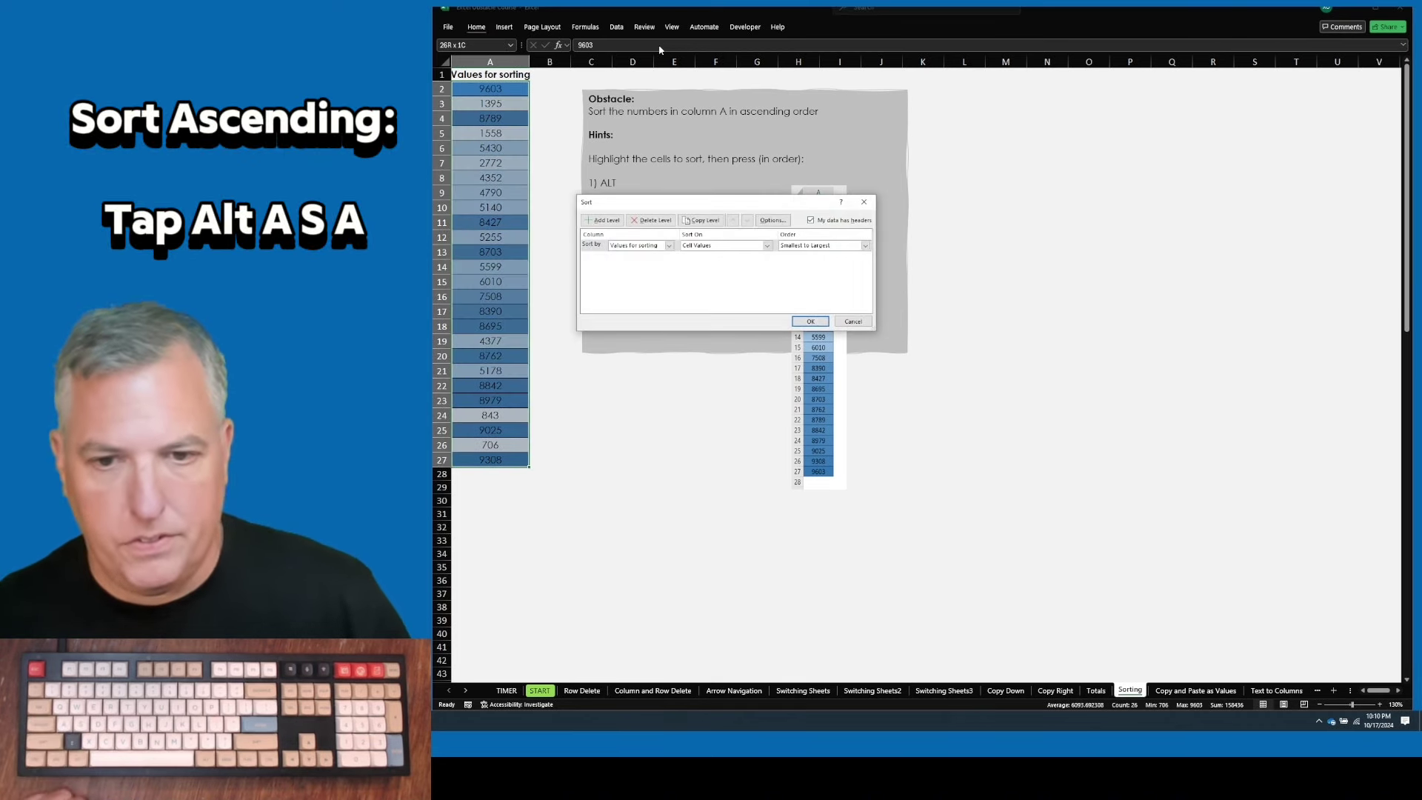
key("Return")
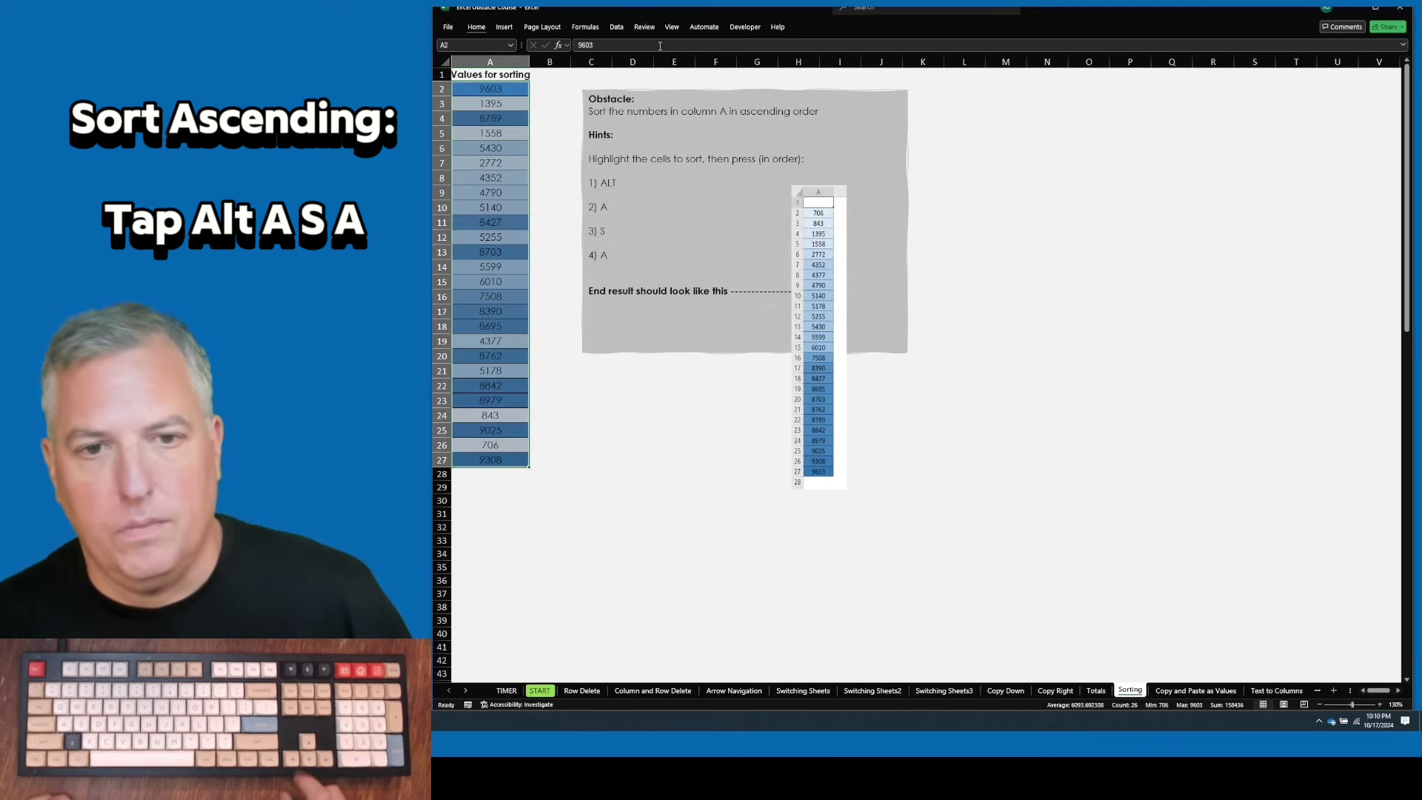
key("ctrl+z")
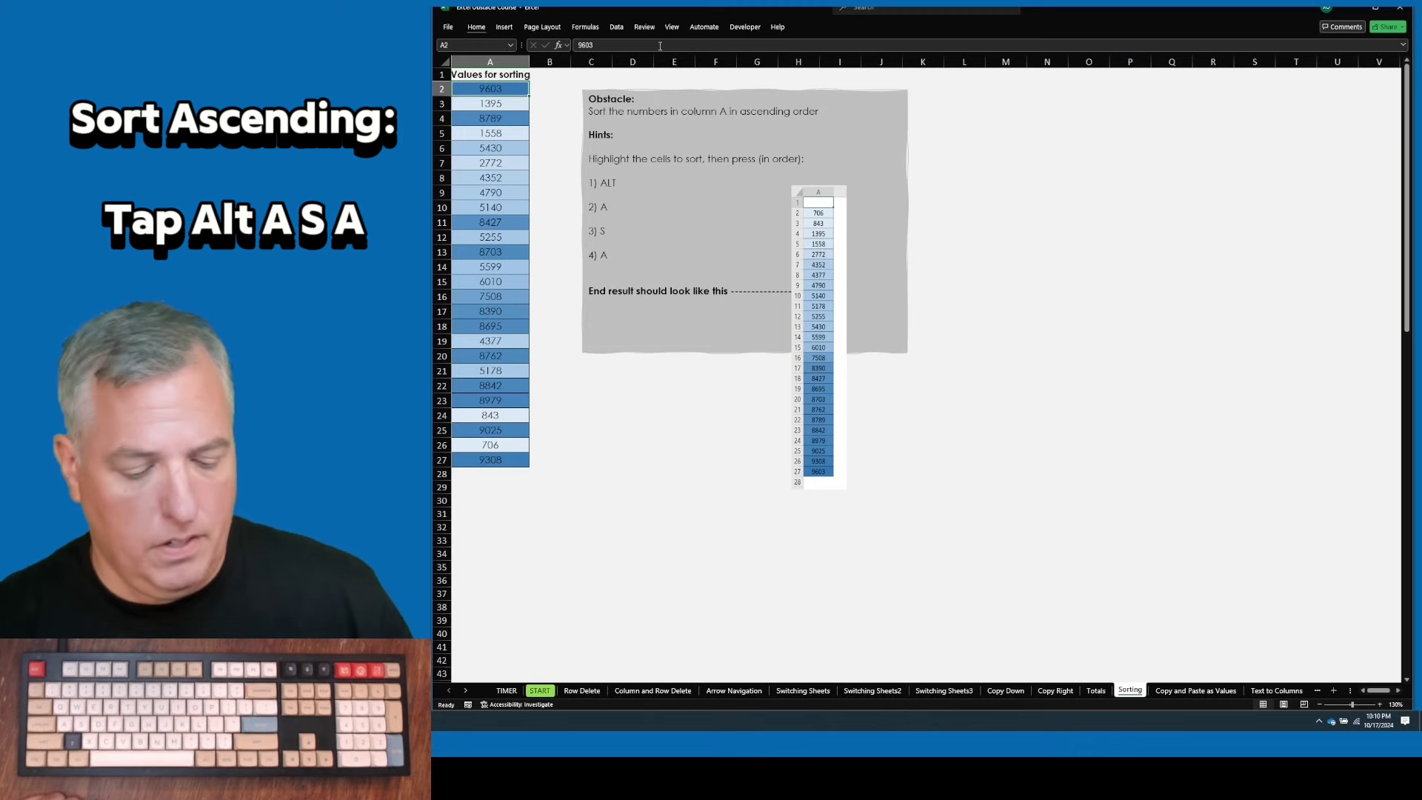
key("alt+a")
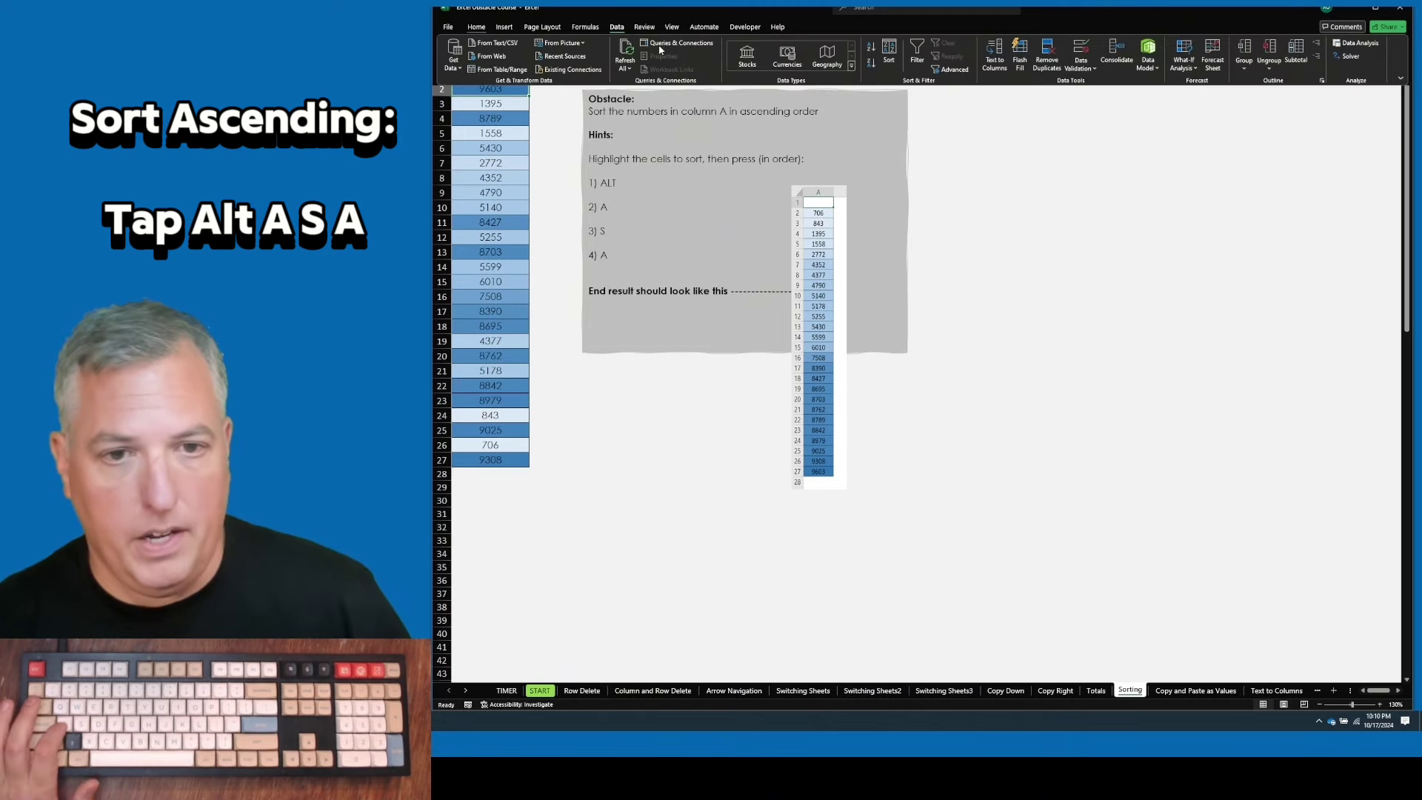
key("s")
key("a")
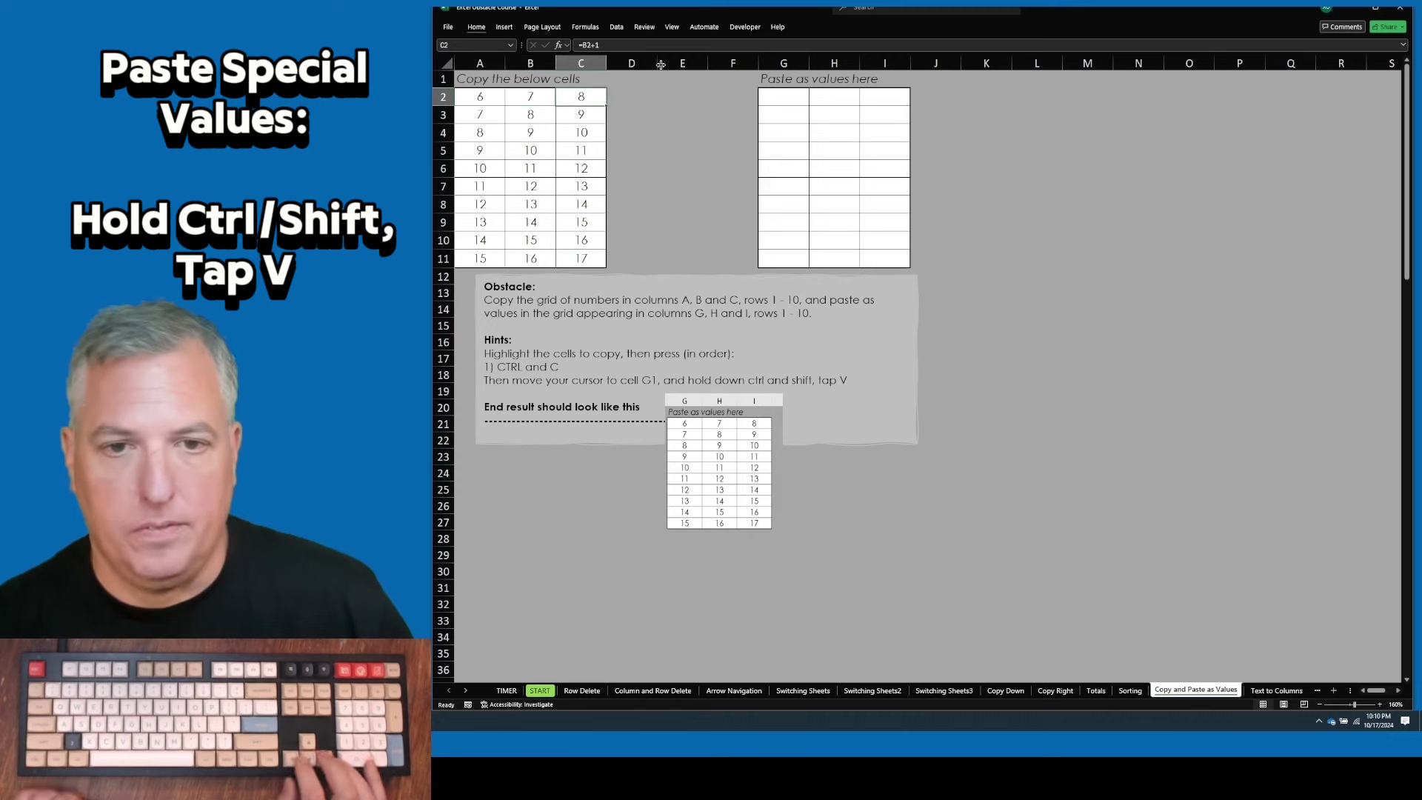
Copy the A2:C11 grid, paste it normally at G2, and check the cells along row 2.
key("ctrl+shift+Down")
key("ctrl+shift+Right")
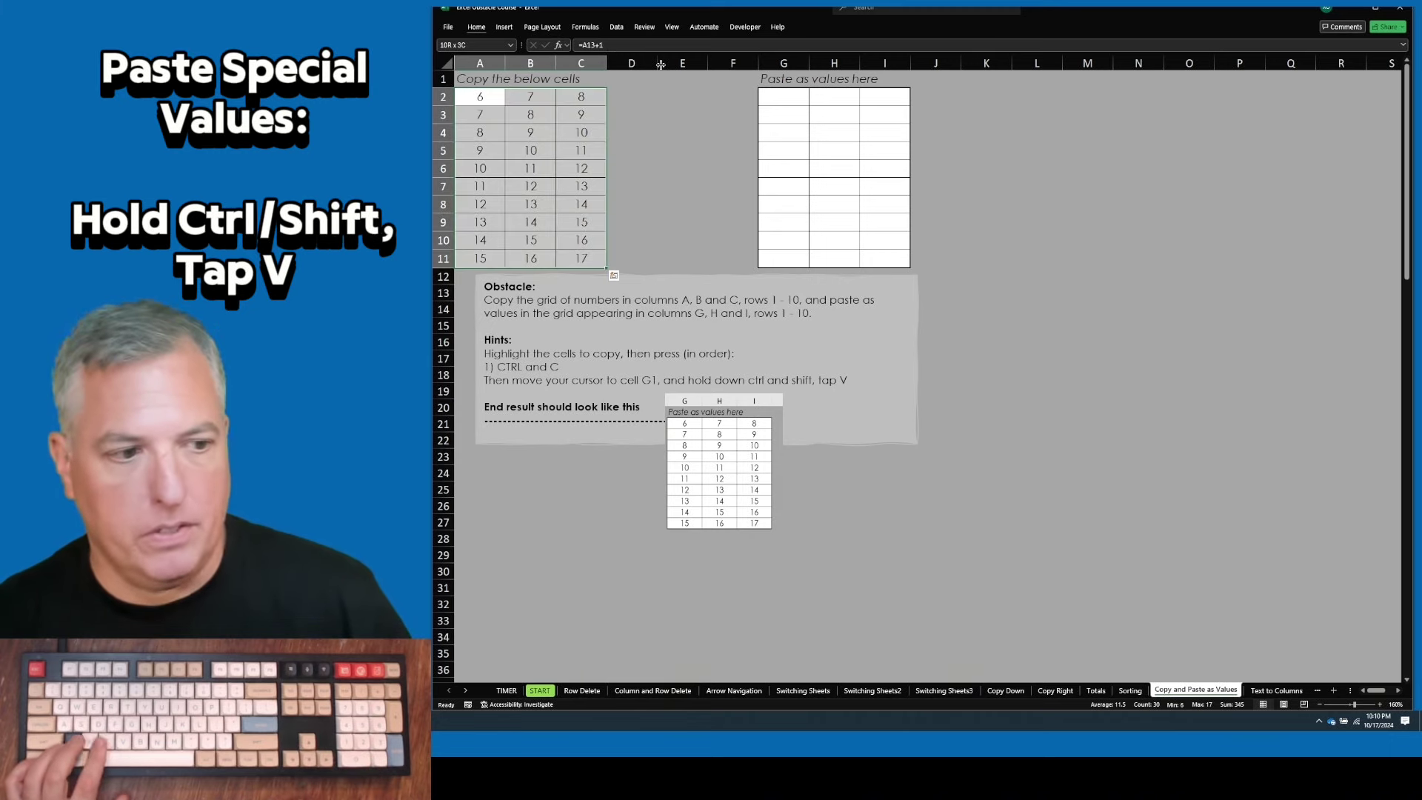
key("ctrl+c")
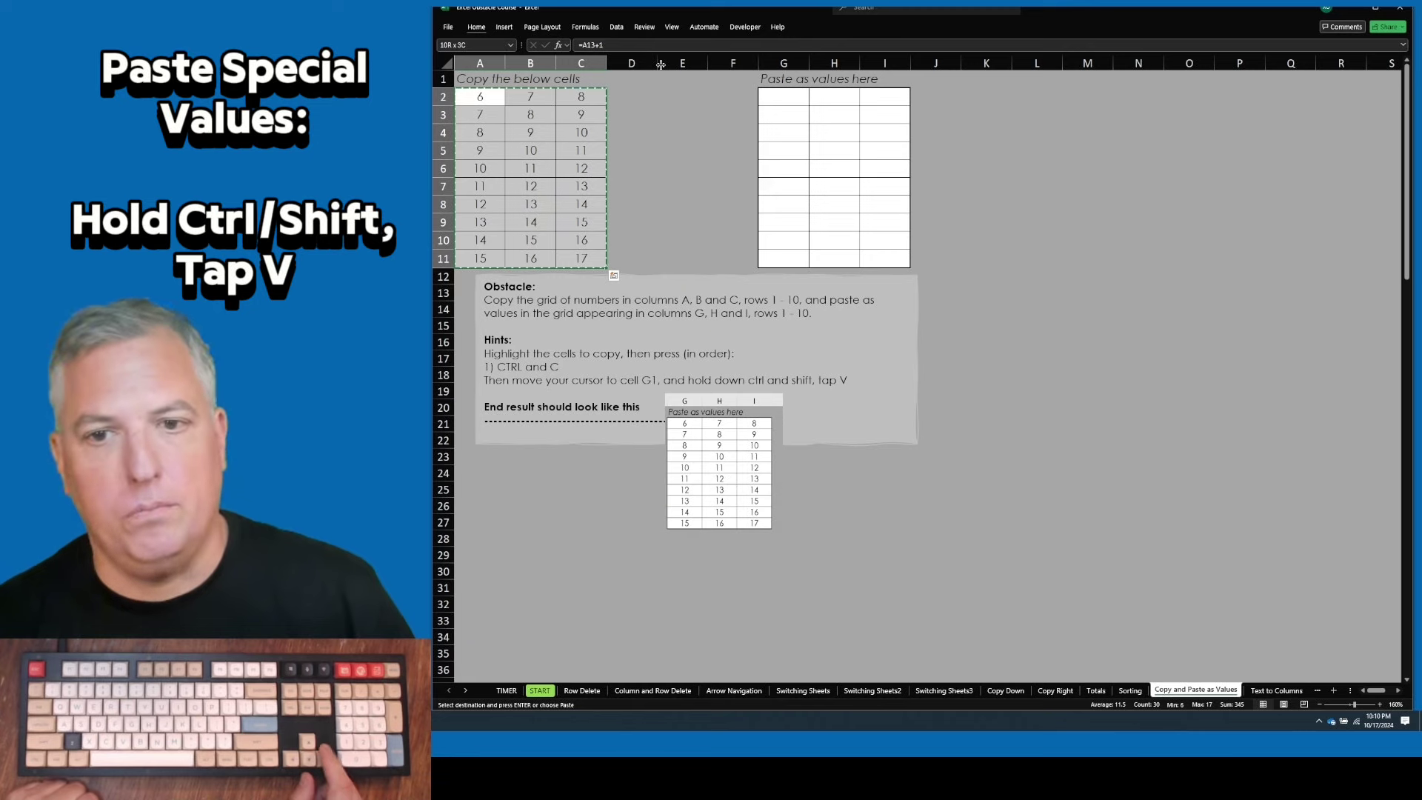
key("Right")
key("Right")
key("Right")
key("Right")
key("Right")
key("Right")
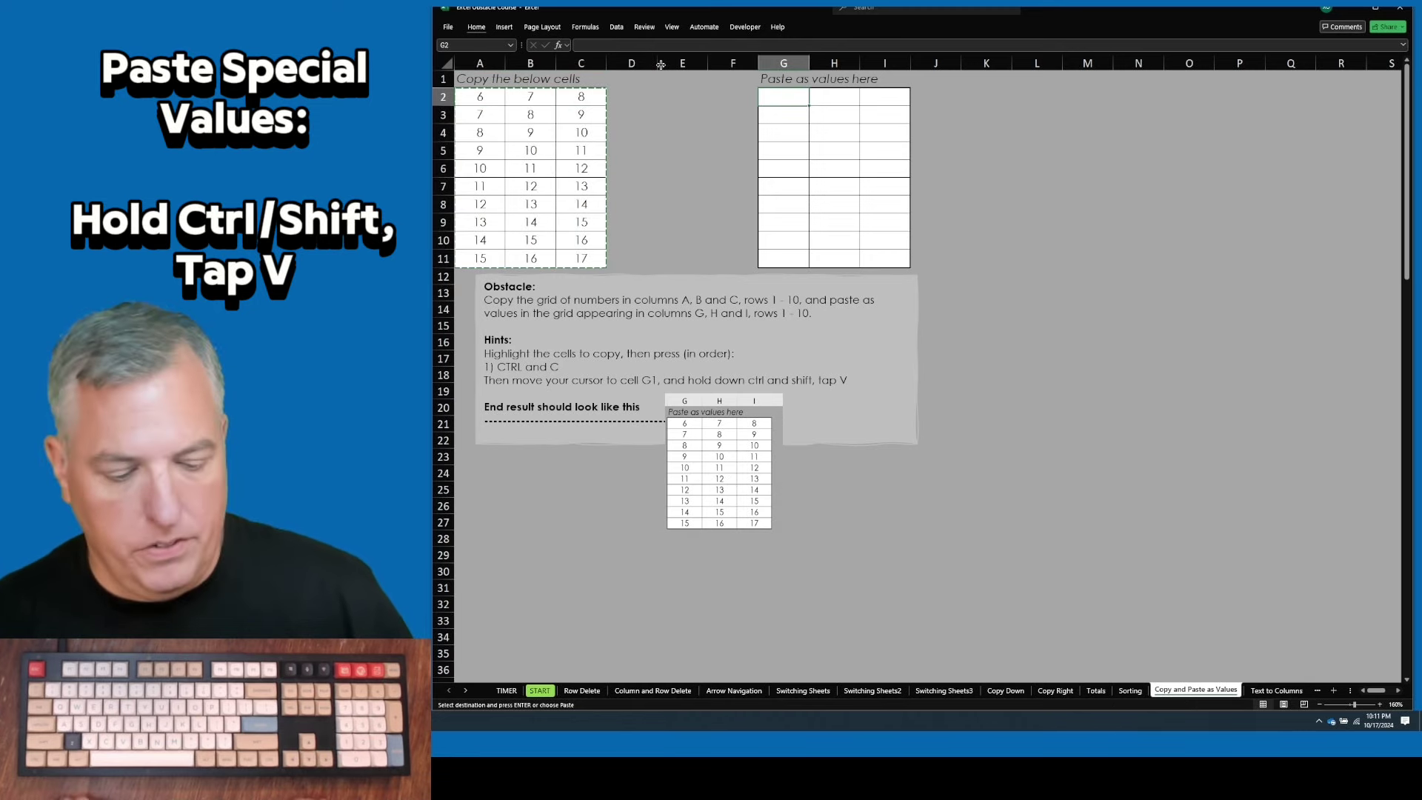
key("ctrl+v")
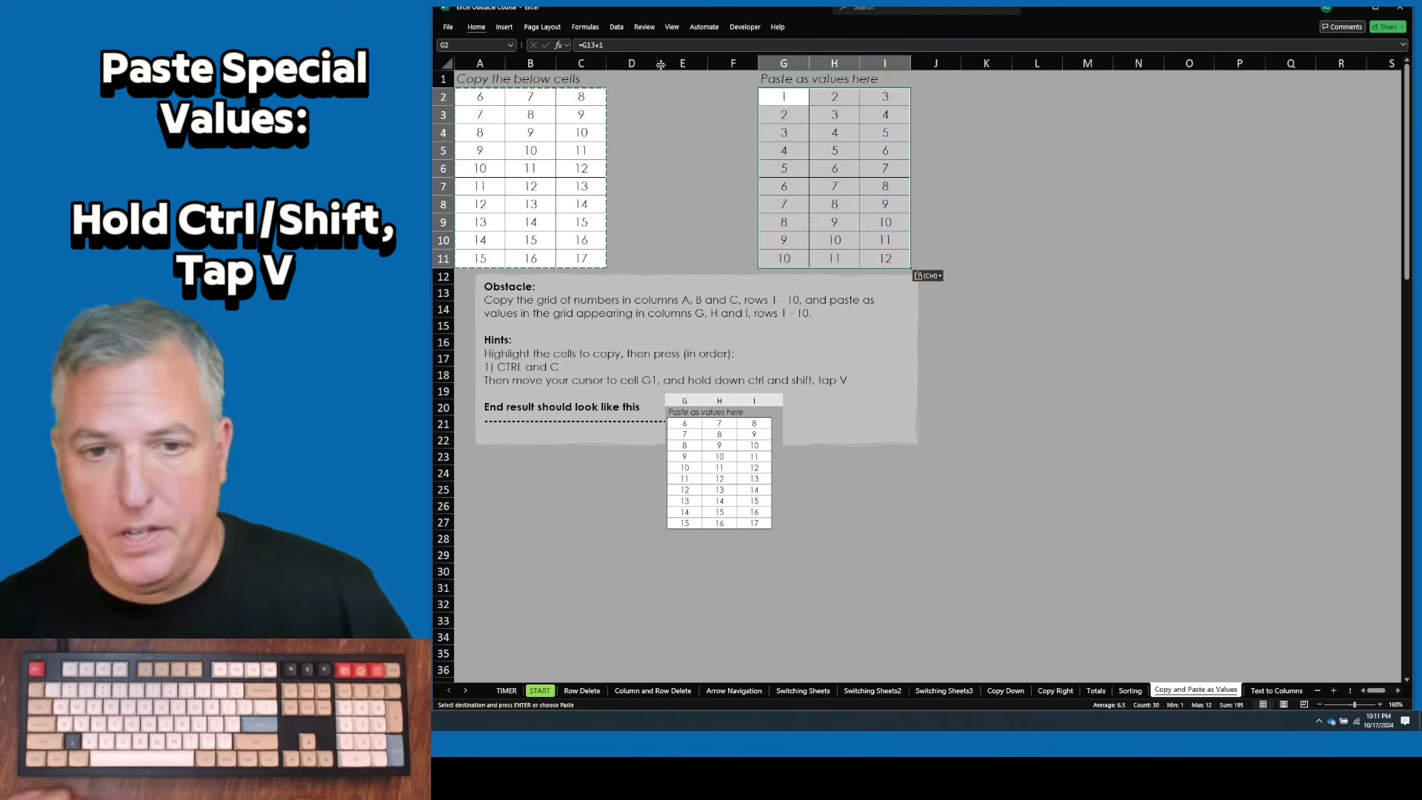
key("Left")
key("Left")
key("Left")
key("Left")
key("Left")
key("Left")
key("Right")
key("Right")
key("Right")
key("Right")
key("Right")
key("Right")
key("Right")
key("Left")
key("Left")
key("Right")
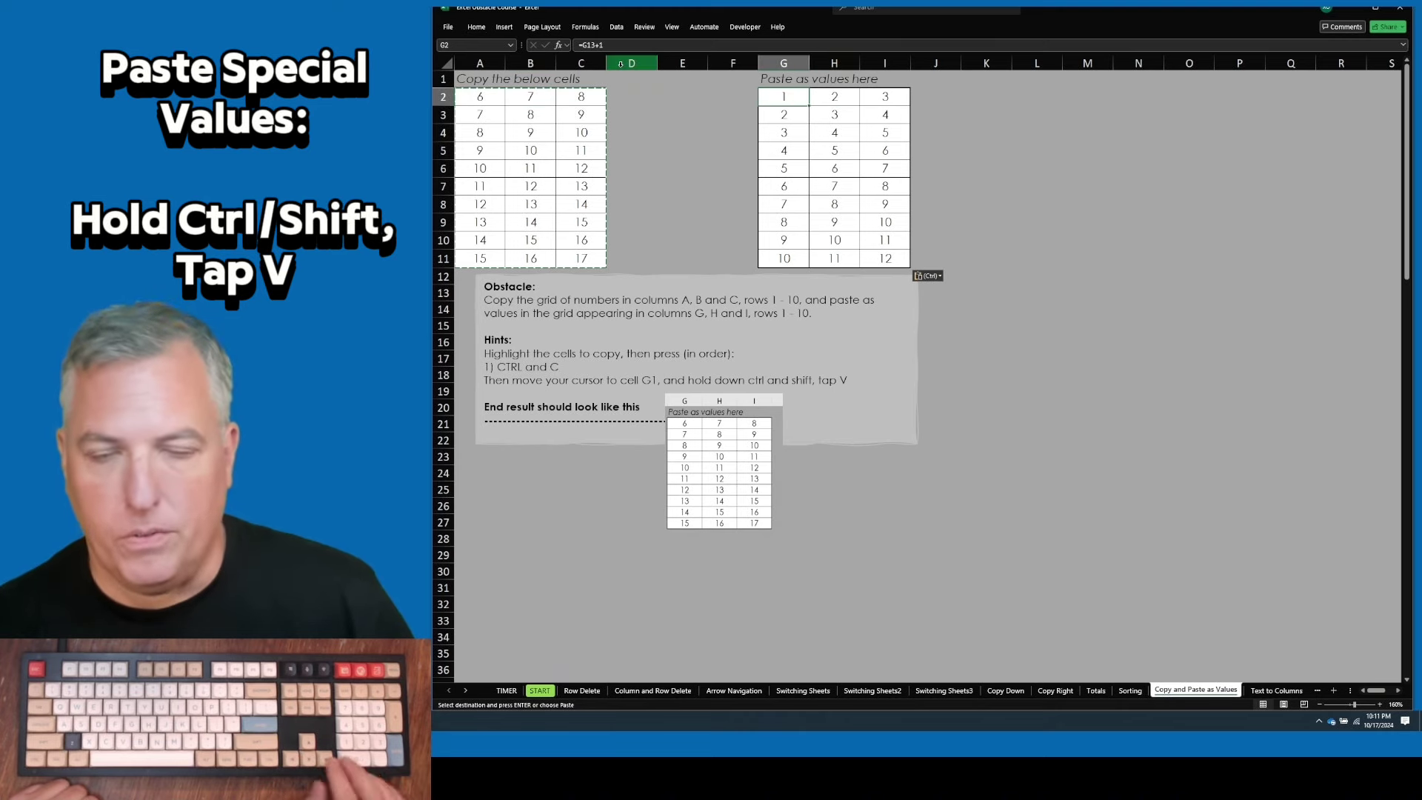
key("Right")
key("Right")
key("Left")
key("Left")
key("Left")
key("Left")
key("Left")
key("Left")
key("Left")
key("Left")
key("Right")
key("Right")
key("Right")
key("Right")
key("Right")
key("Right")
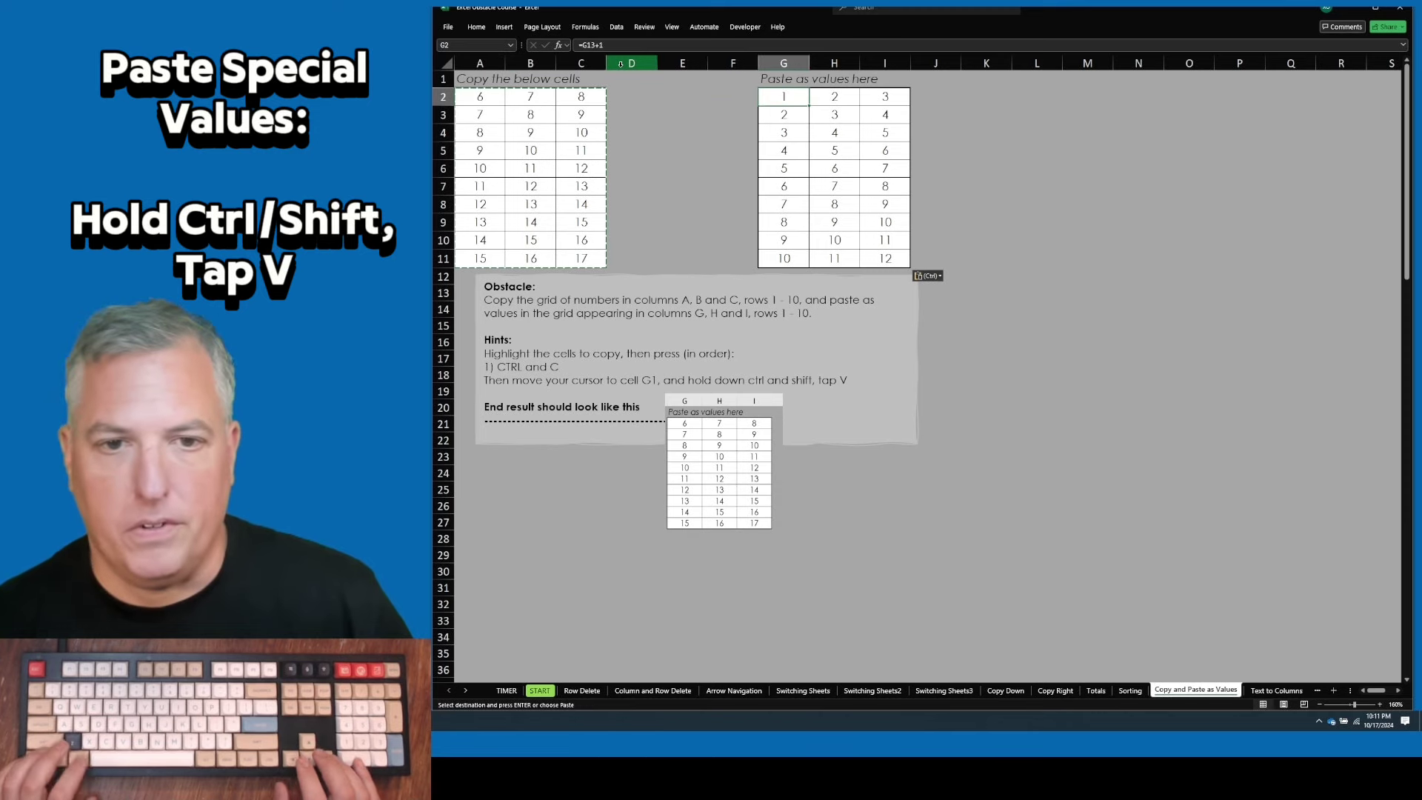
Recopy A2:C11 and paste it into G2:I11 as values only with Ctrl+Shift+V.
key("Left")
key("Left")
key("Left")
key("Left")
key("Left")
key("Left")
key("ctrl+shift+Down")
key("ctrl+shift+Right")
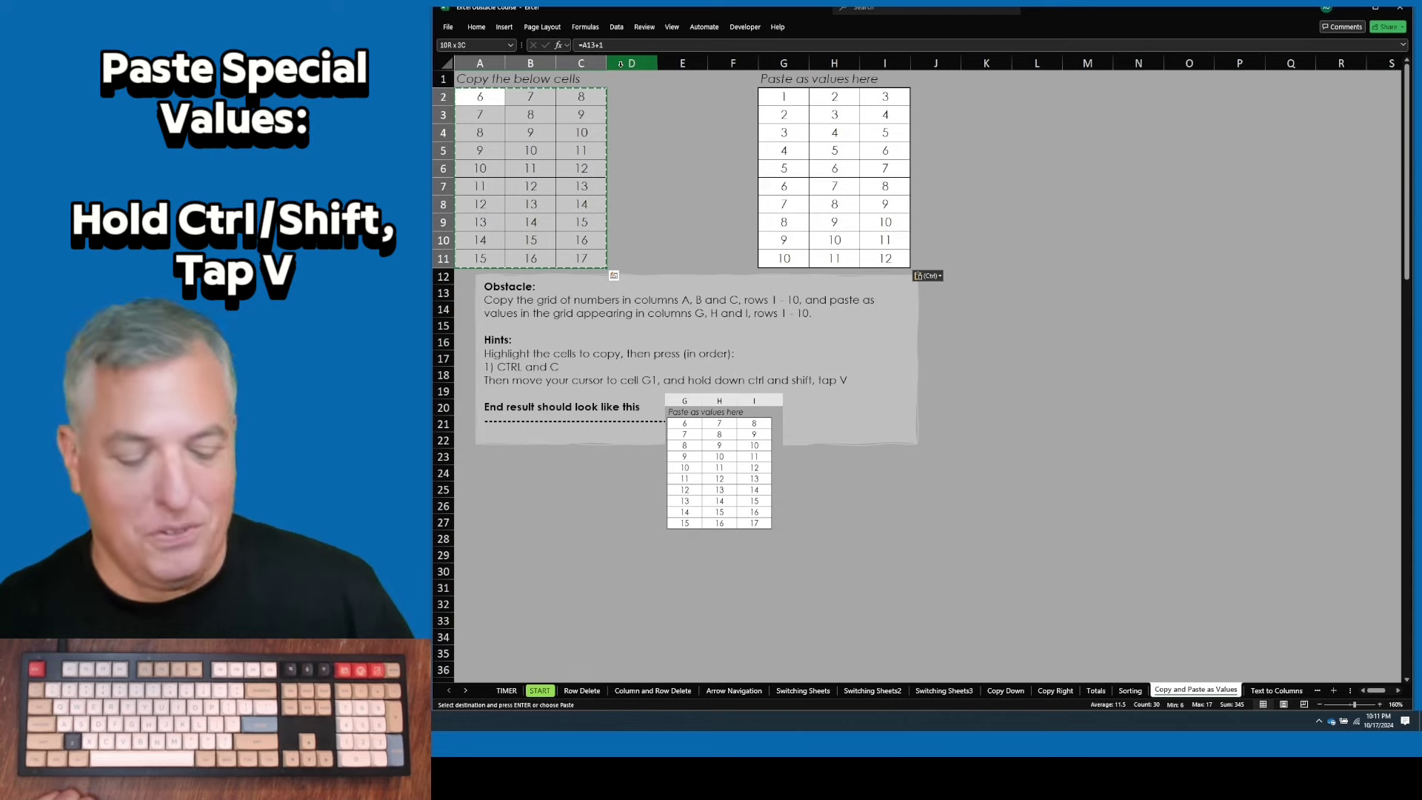
key("ctrl+c")
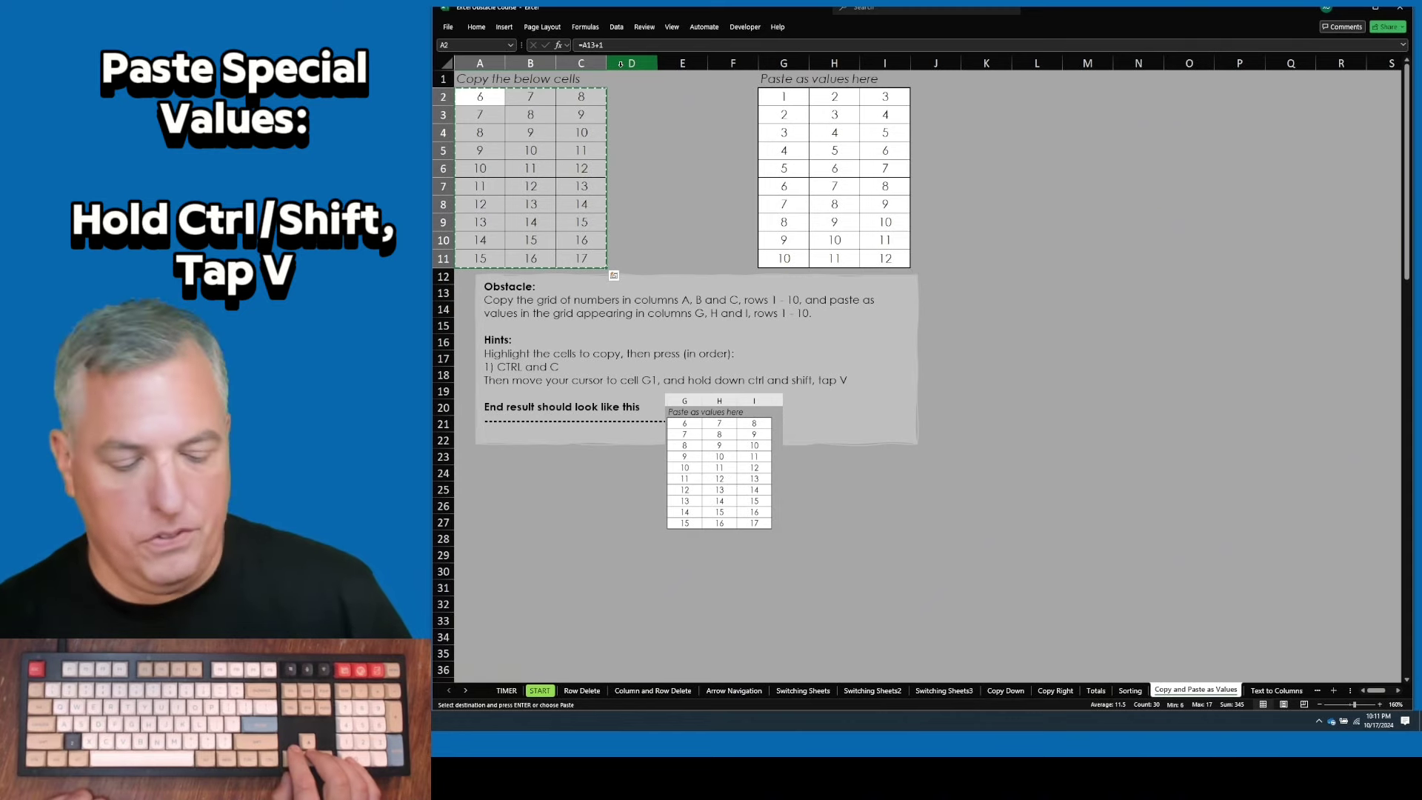
key("Right")
key("Right")
key("Right")
key("Right")
key("Right")
key("Right")
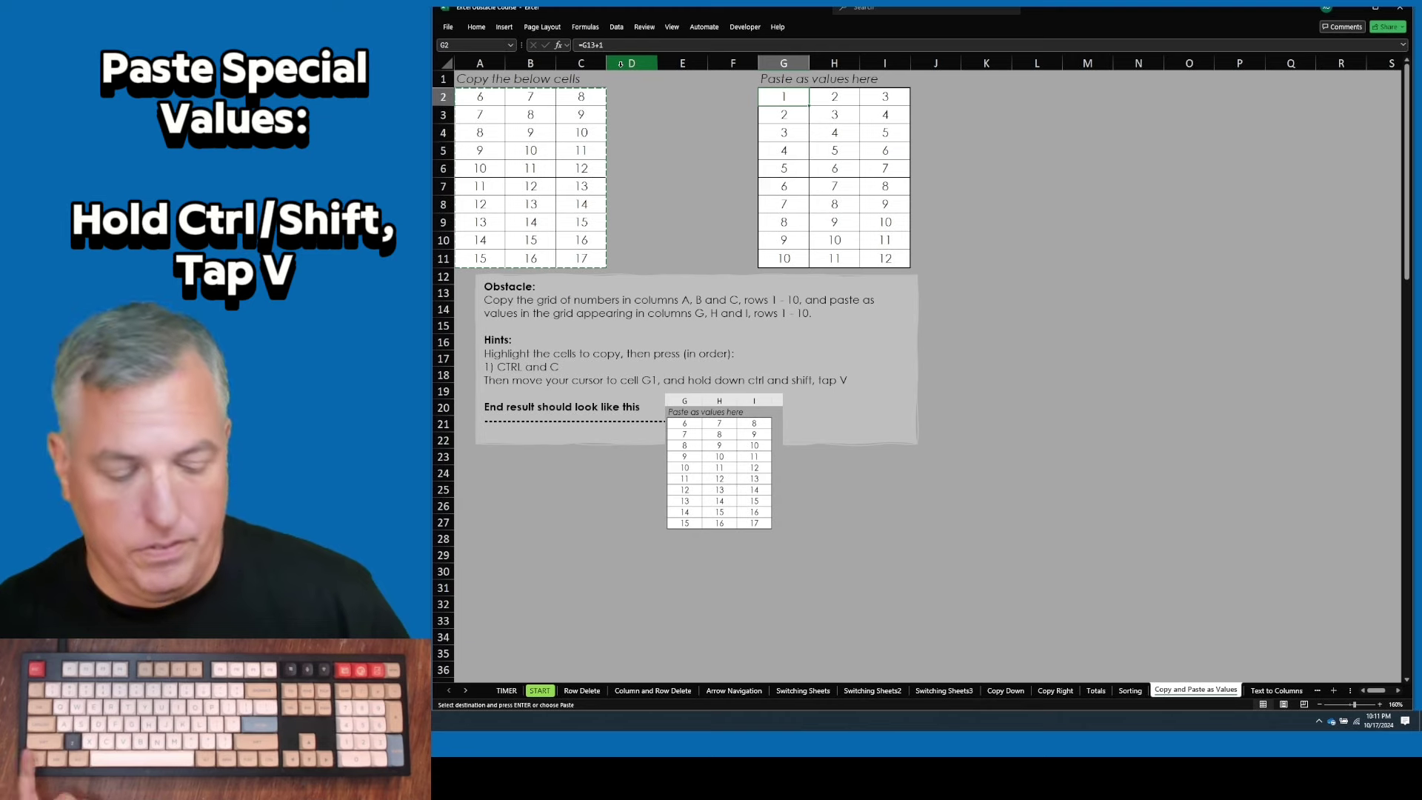
key("ctrl+shift+v")
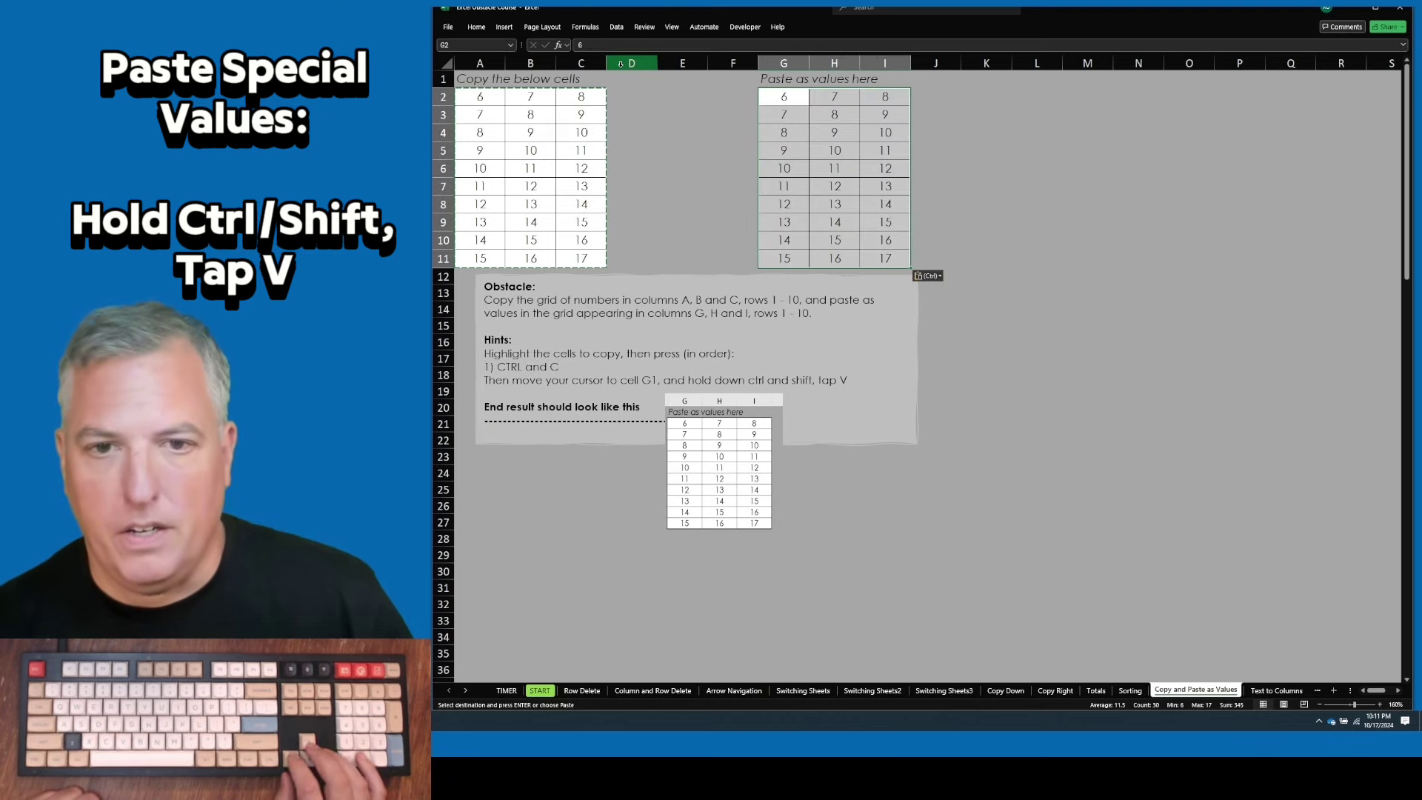
Verify G2:I11 holds plain numbers, such as 8 in G4 and 11 in H6.
key("Left")
key("Right")
key("Right")
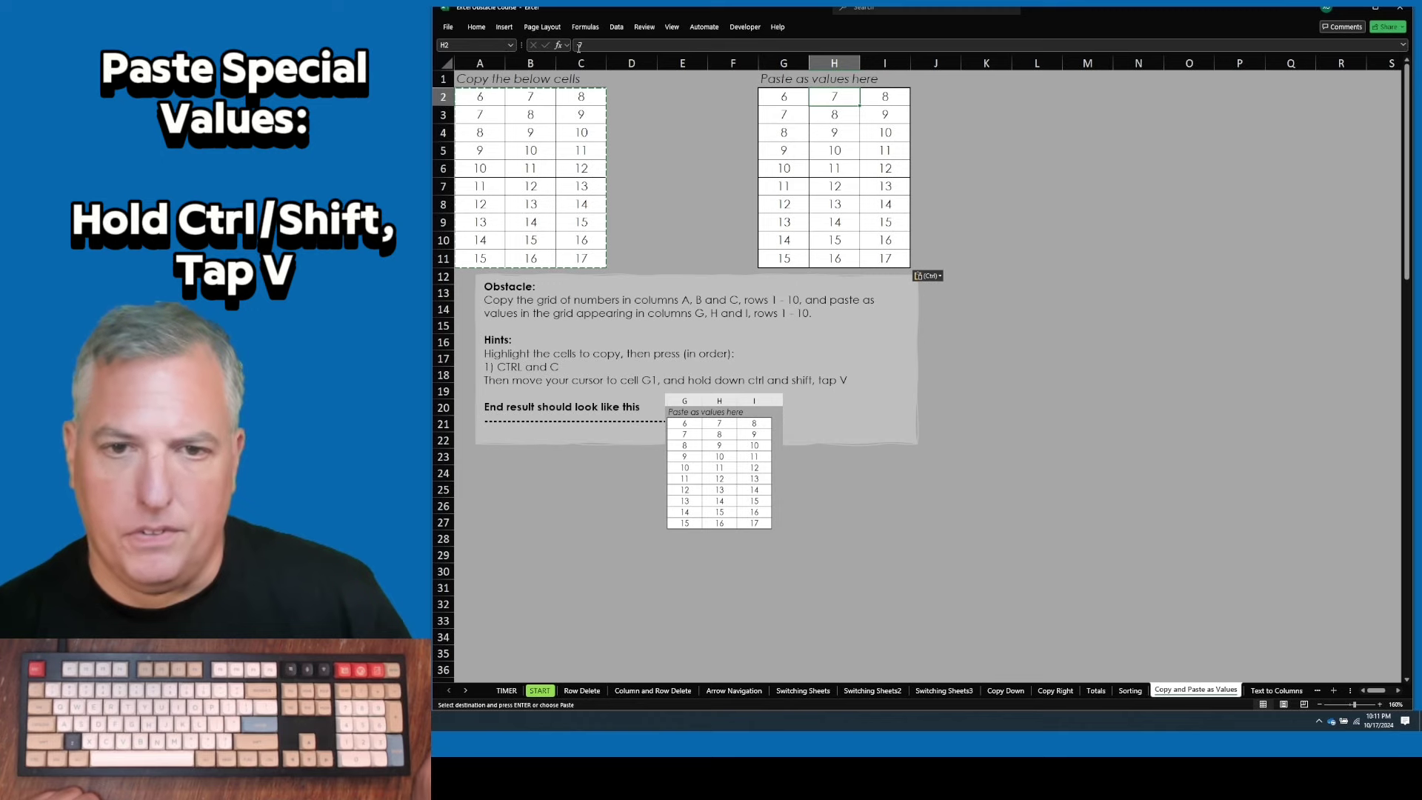
key("Right")
key("Right")
key("Down")
key("Left")
key("Left")
key("Left")
key("Left")
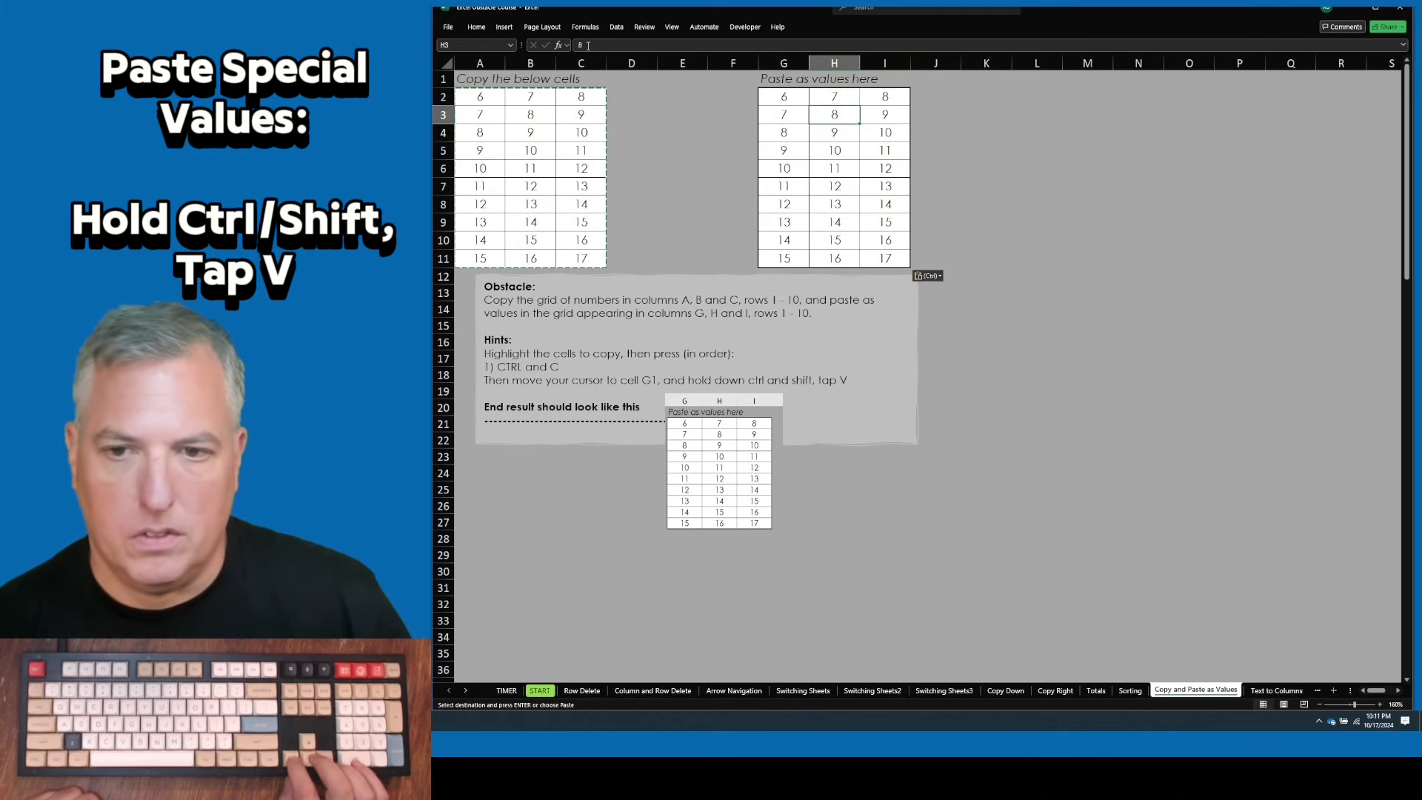
key("Left")
key("Left")
key("Left")
key("Left")
key("Left")
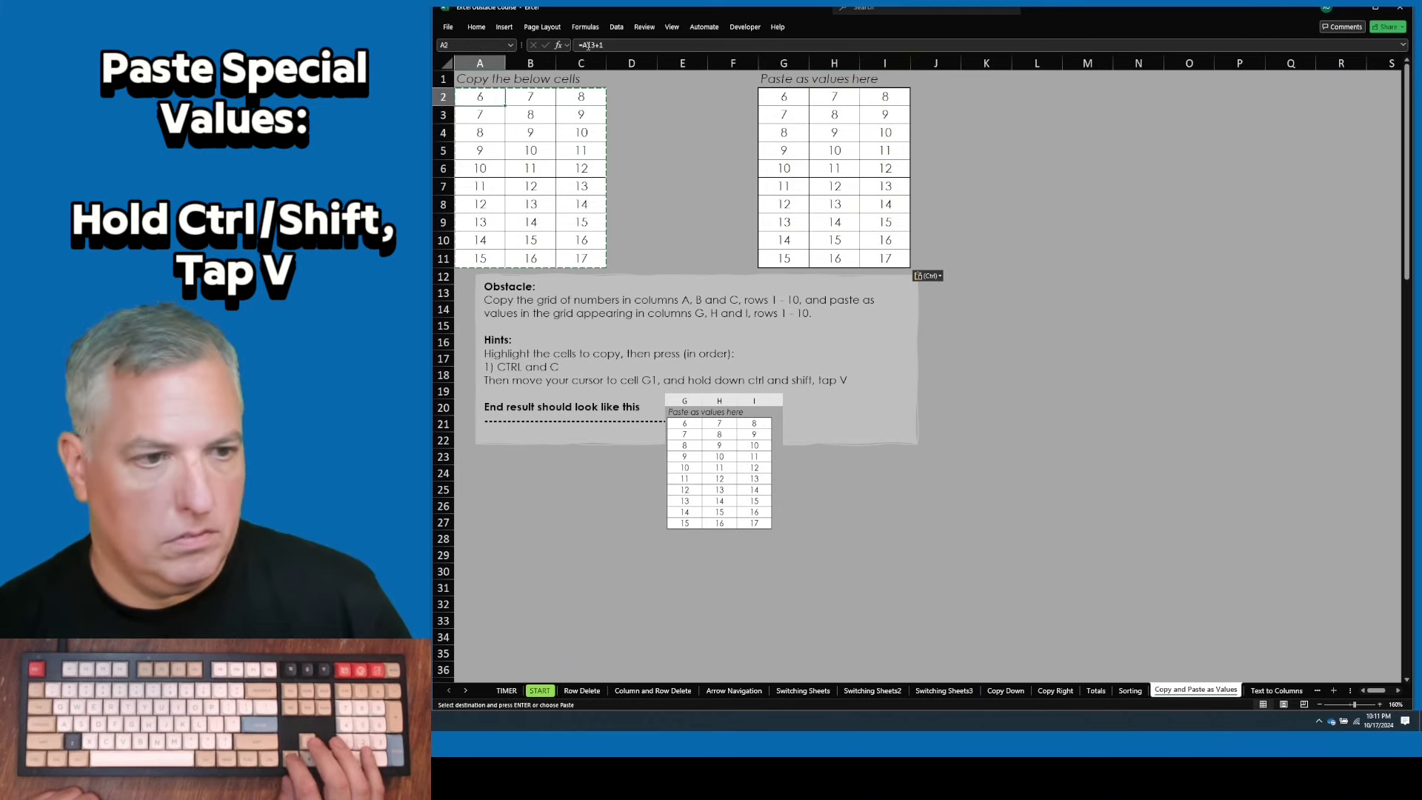
key("Down")
key("Down")
key("Right")
key("Right")
key("Right")
key("Right")
key("Right")
key("Right")
key("Up")
key("Up")
key("Right")
key("Right")
key("Down")
key("Down")
key("Down")
key("Down")
key("Left")
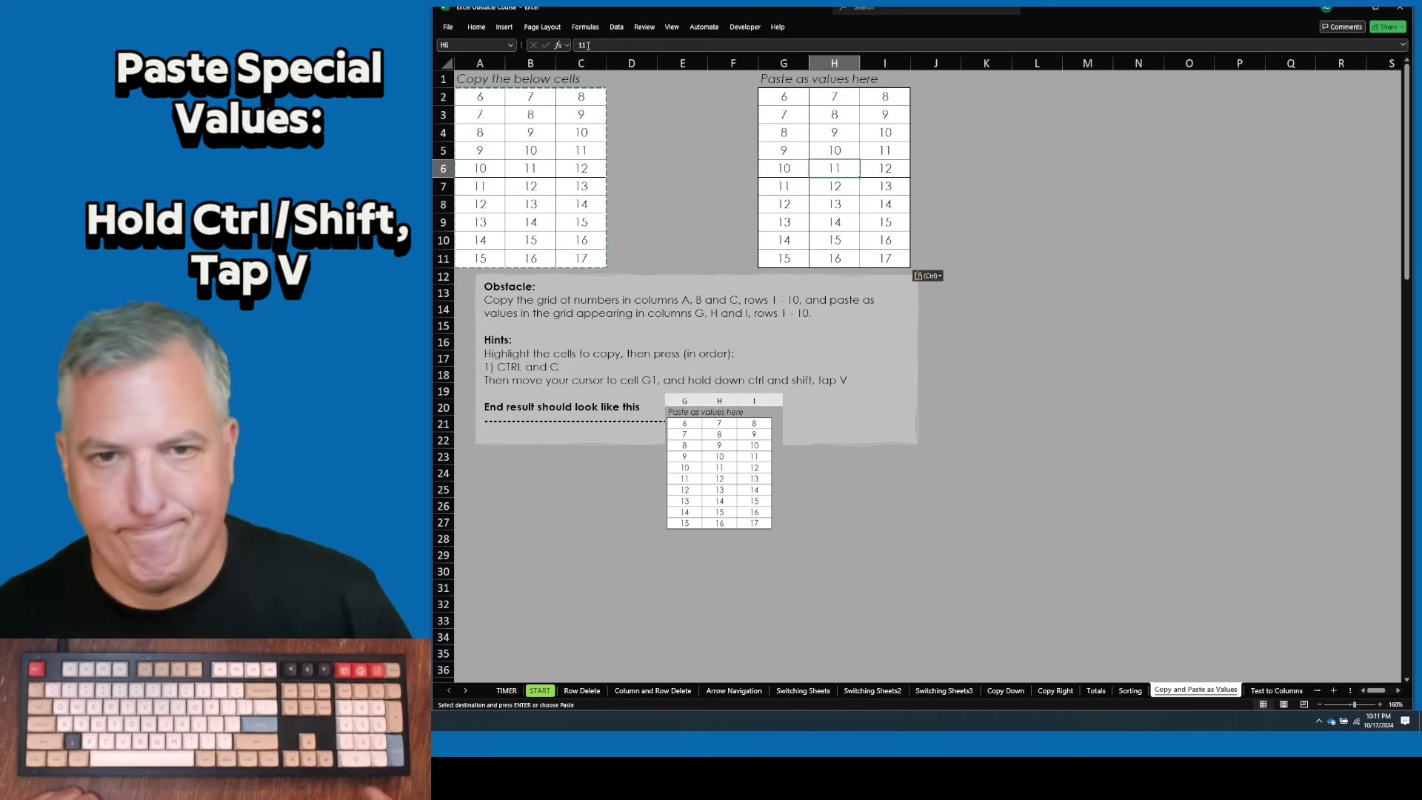
Go to the Text to Columns sheet and select the entries in A2:A11.
key("ctrl+Page_Down")
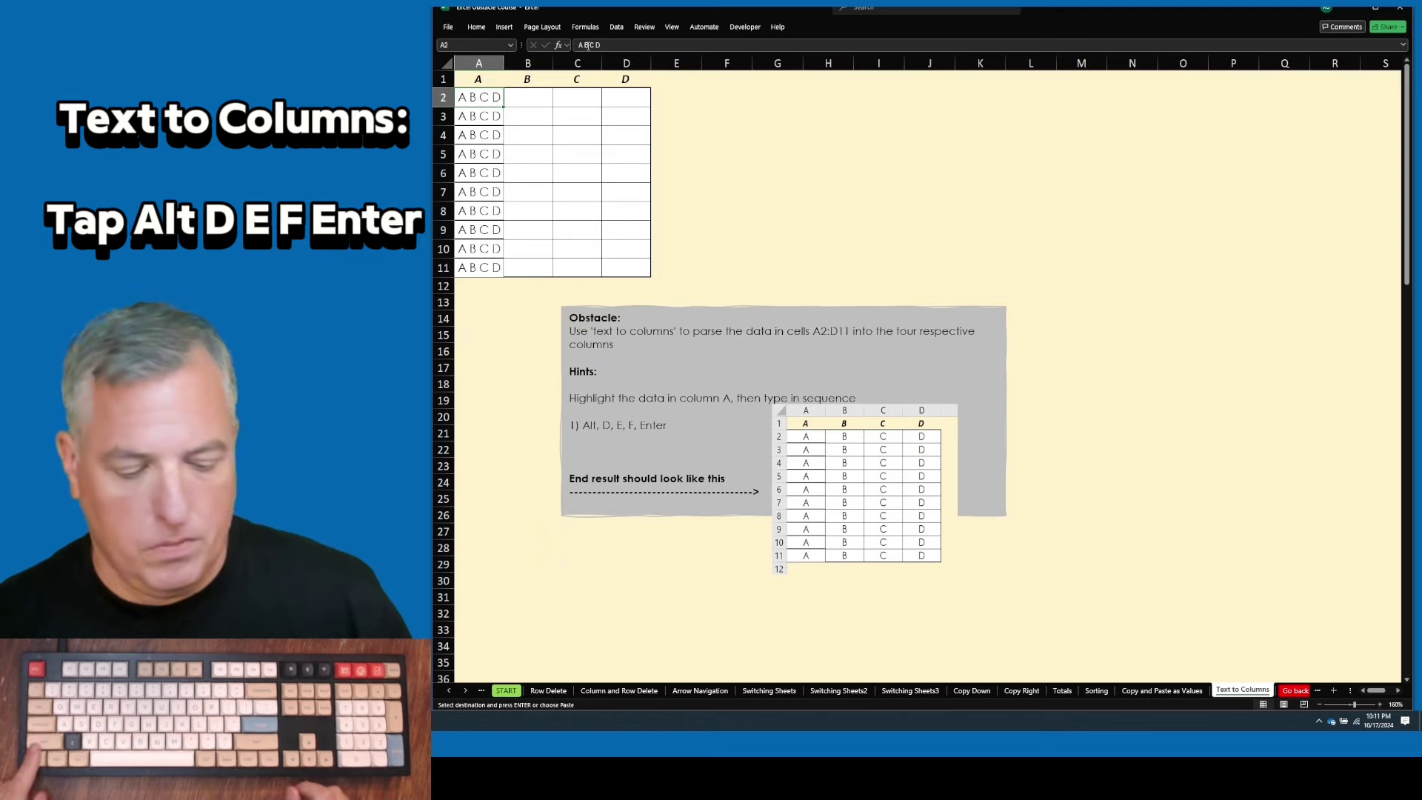
key("ctrl+shift+Down")
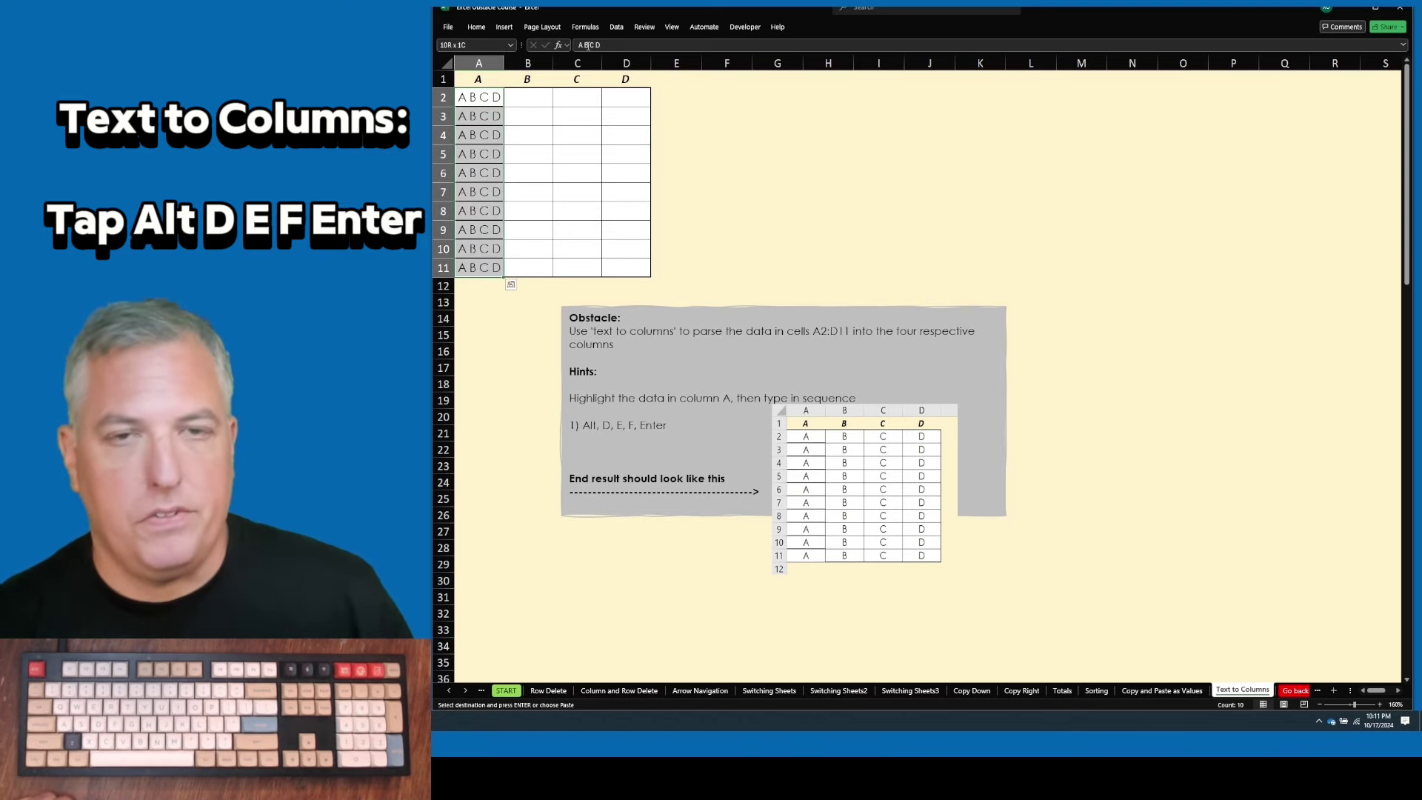
key("ctrl+shift+Up")
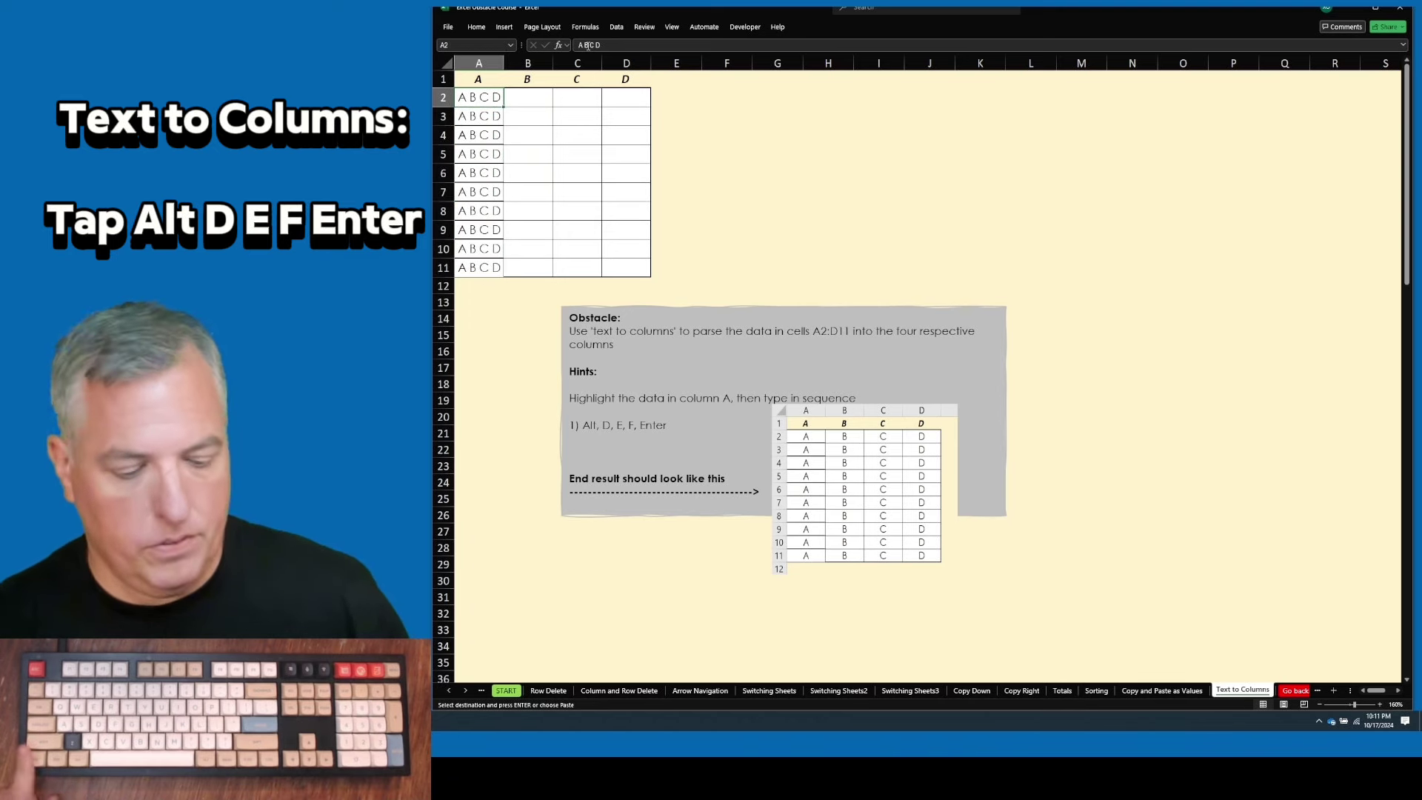
key("ctrl+shift+Down")
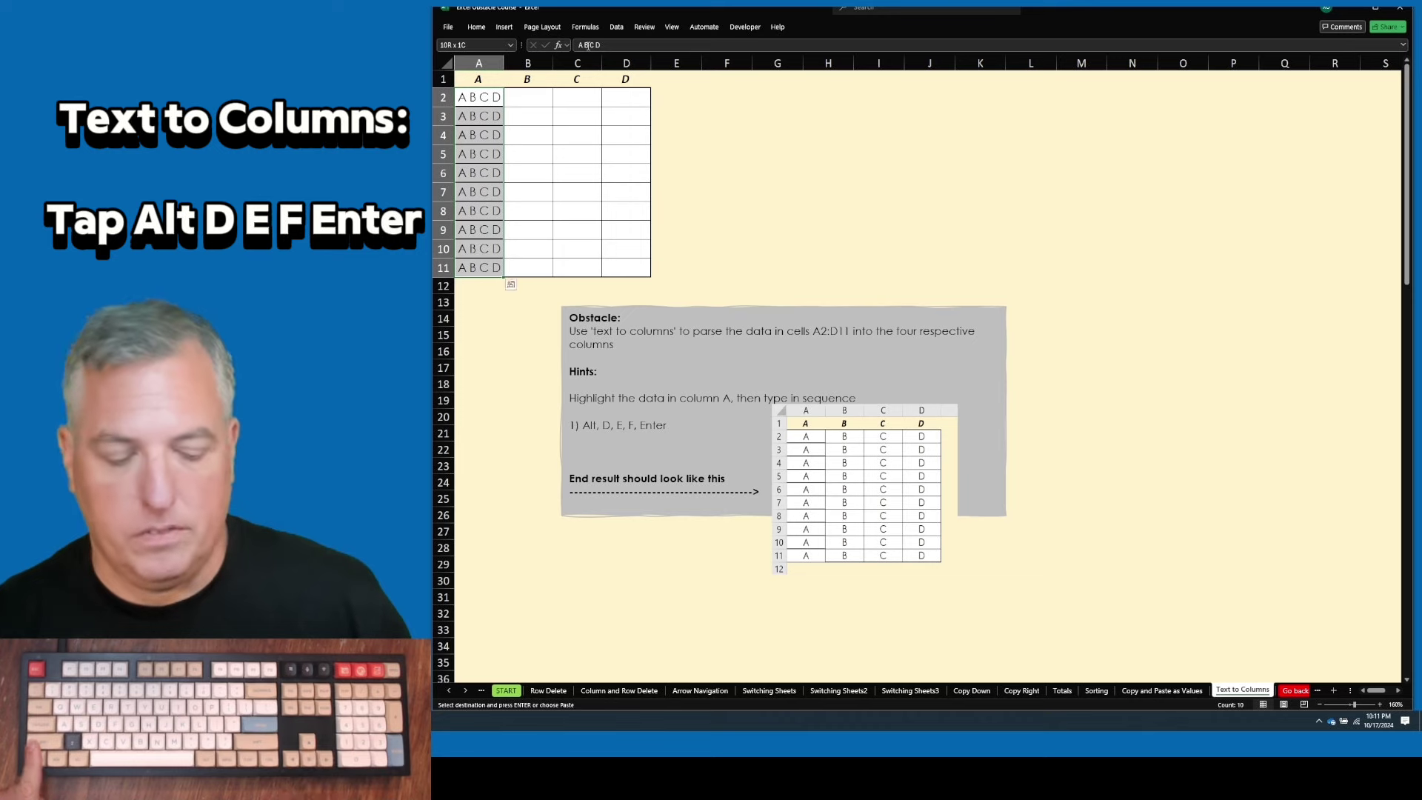
Split A2:A11 with default Text to Columns settings, undo it, and reopen the wizard.
key("alt")
key("d")
key("e")
key("f")
key("Return")
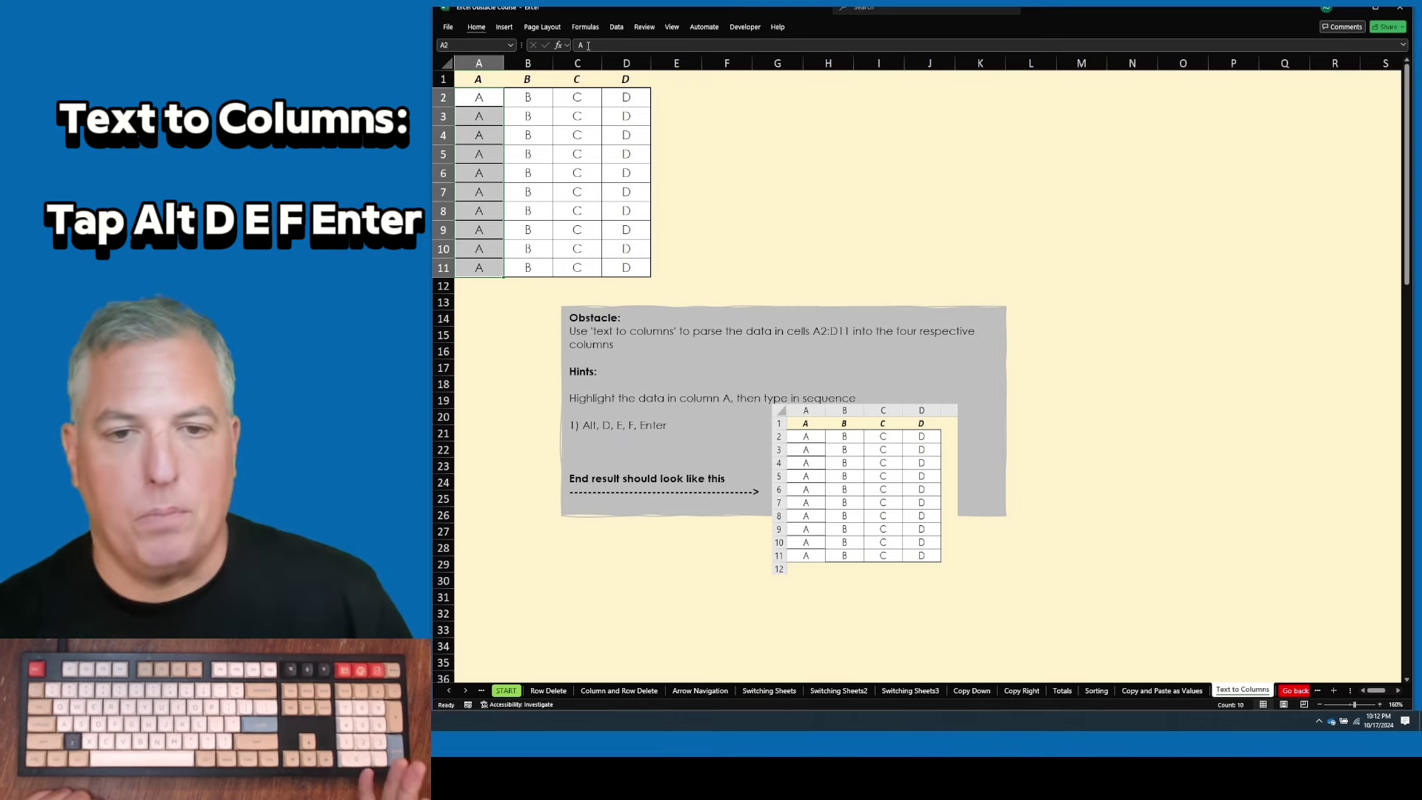
key("ctrl+z")
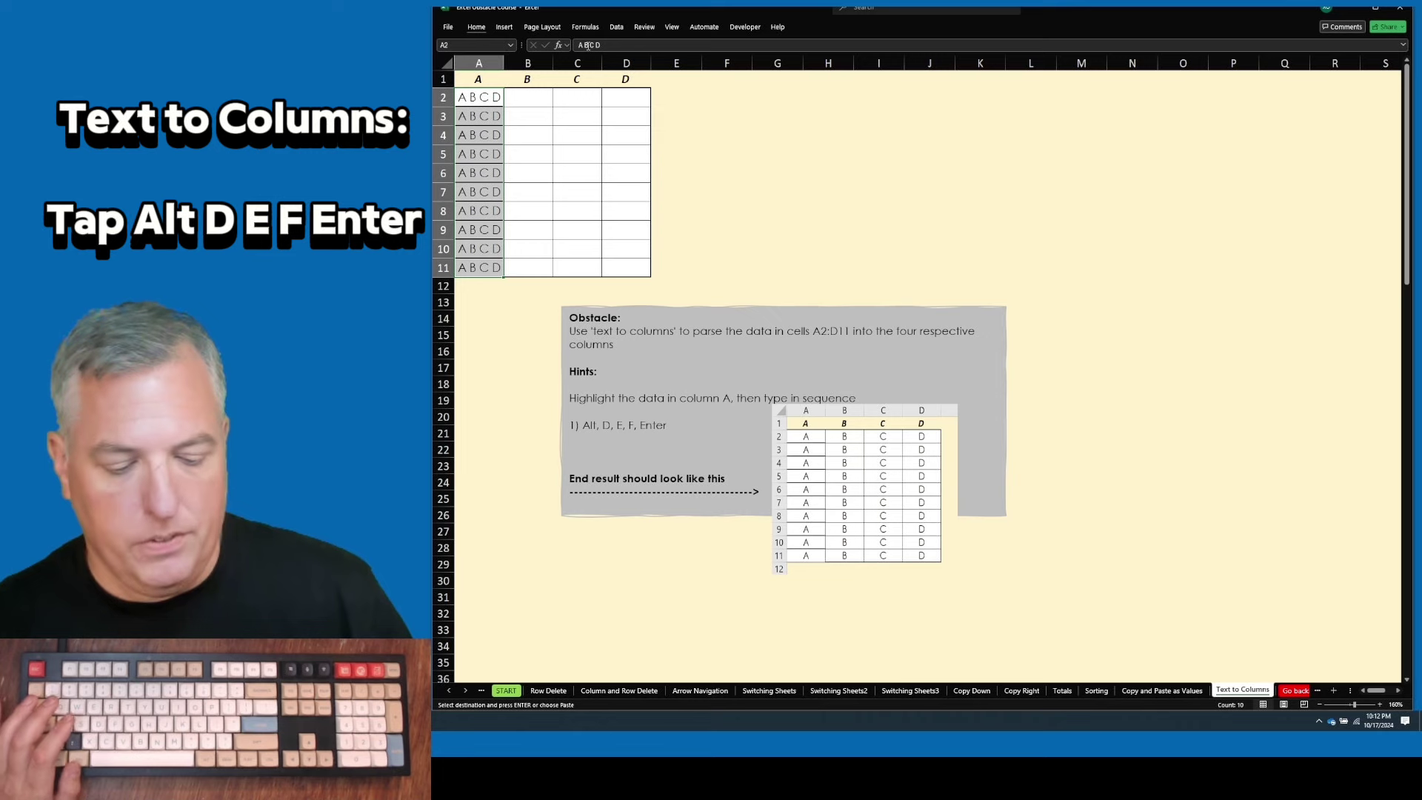
key("alt")
key("d")
key("e")
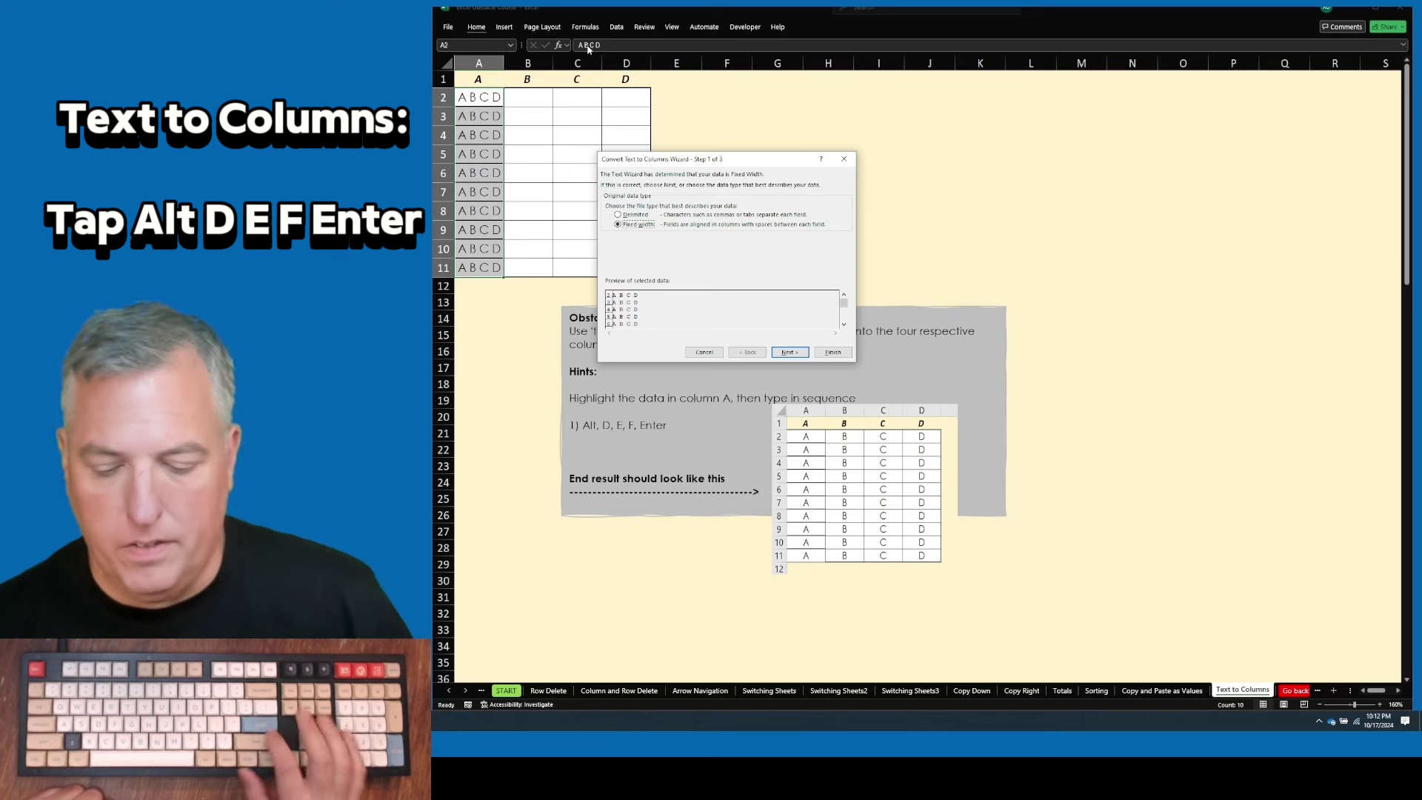
Step through all three wizard pages, replace the data in B:D, then undo the split.
key("Return")
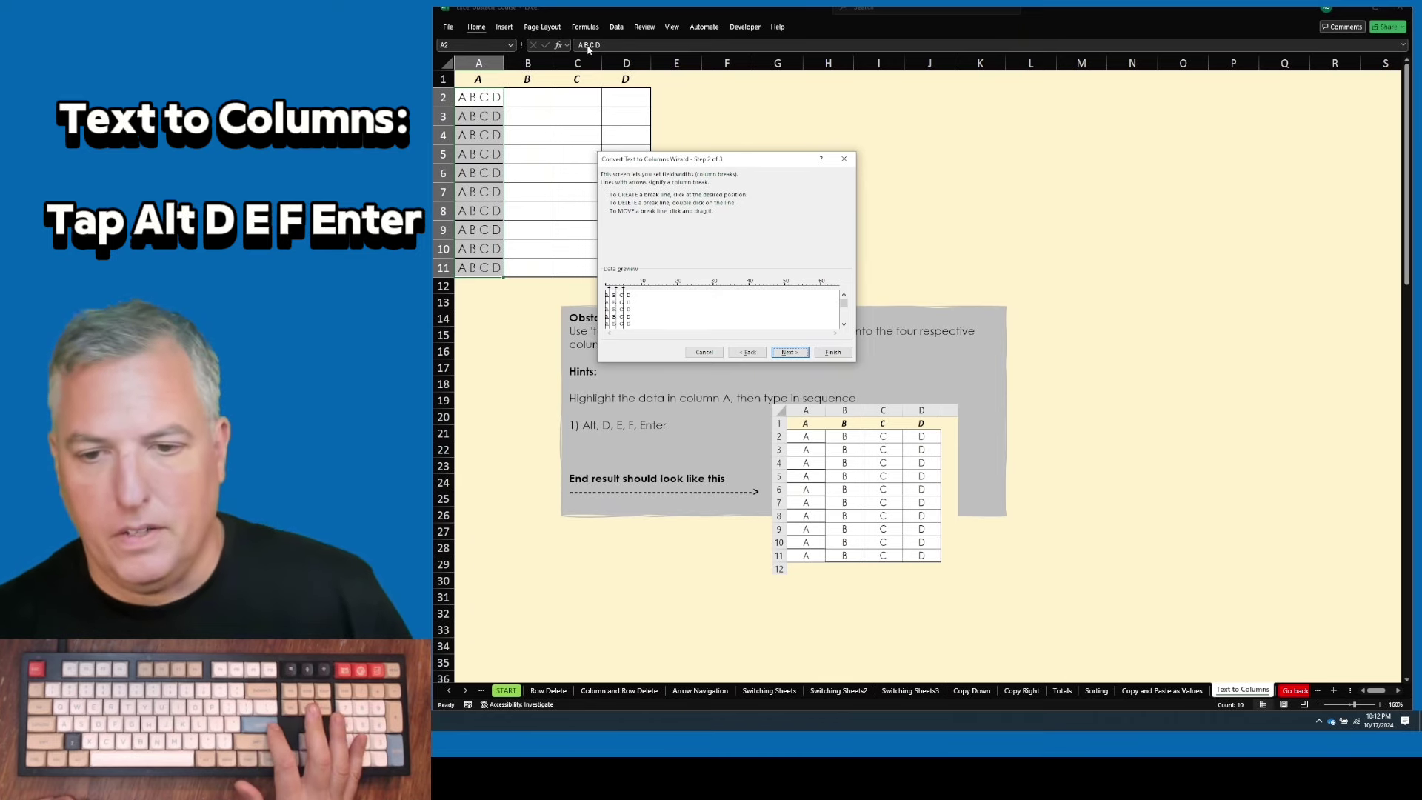
key("Return")
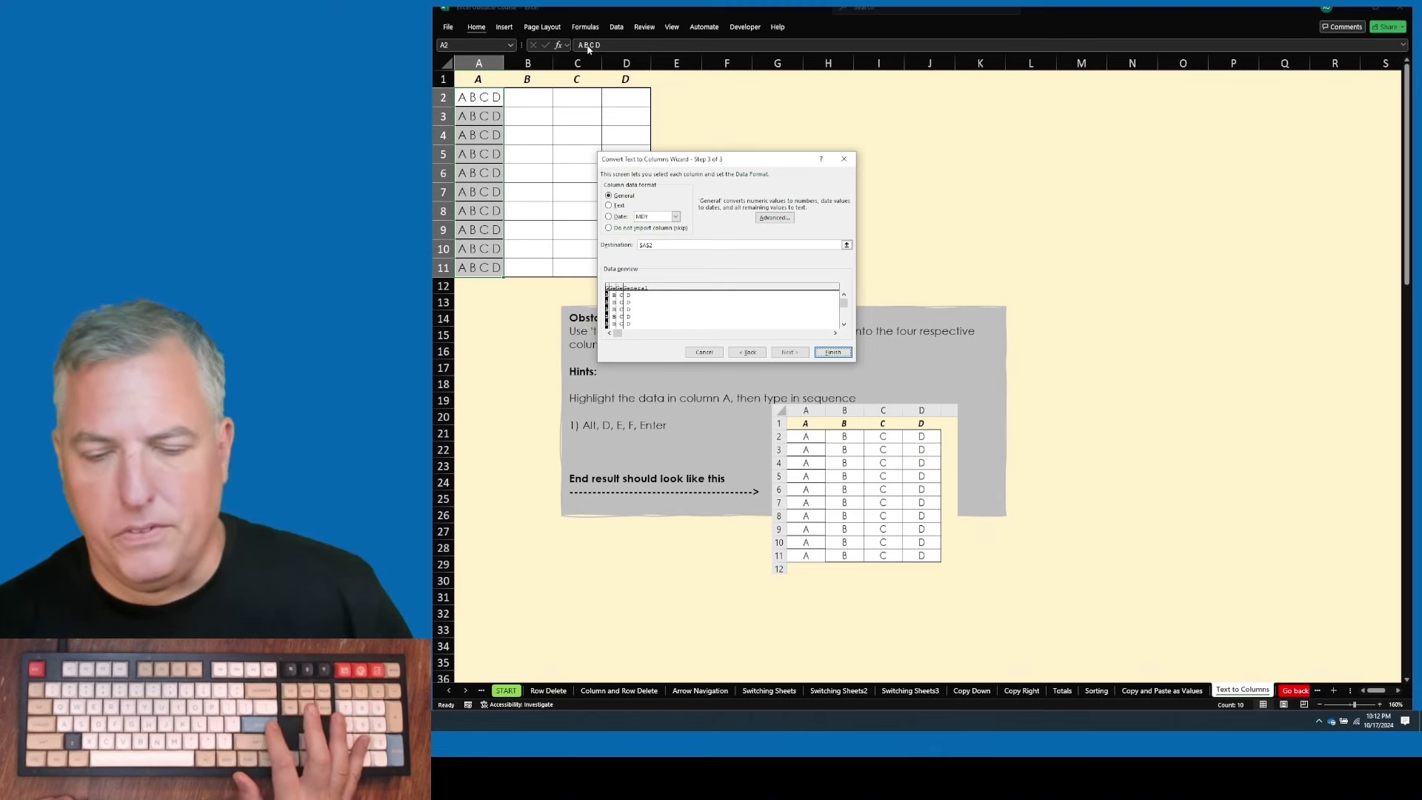
key("Return")
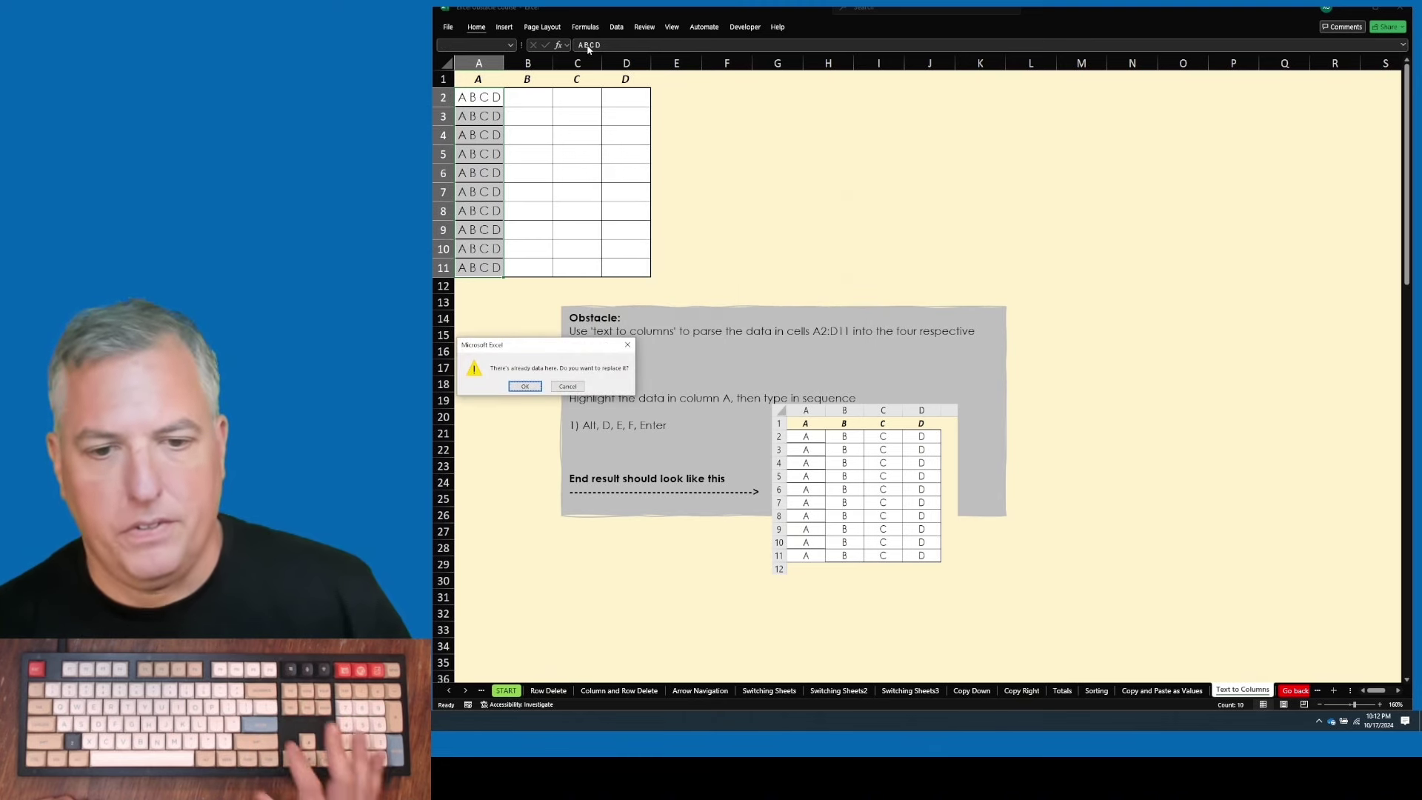
key("Return")
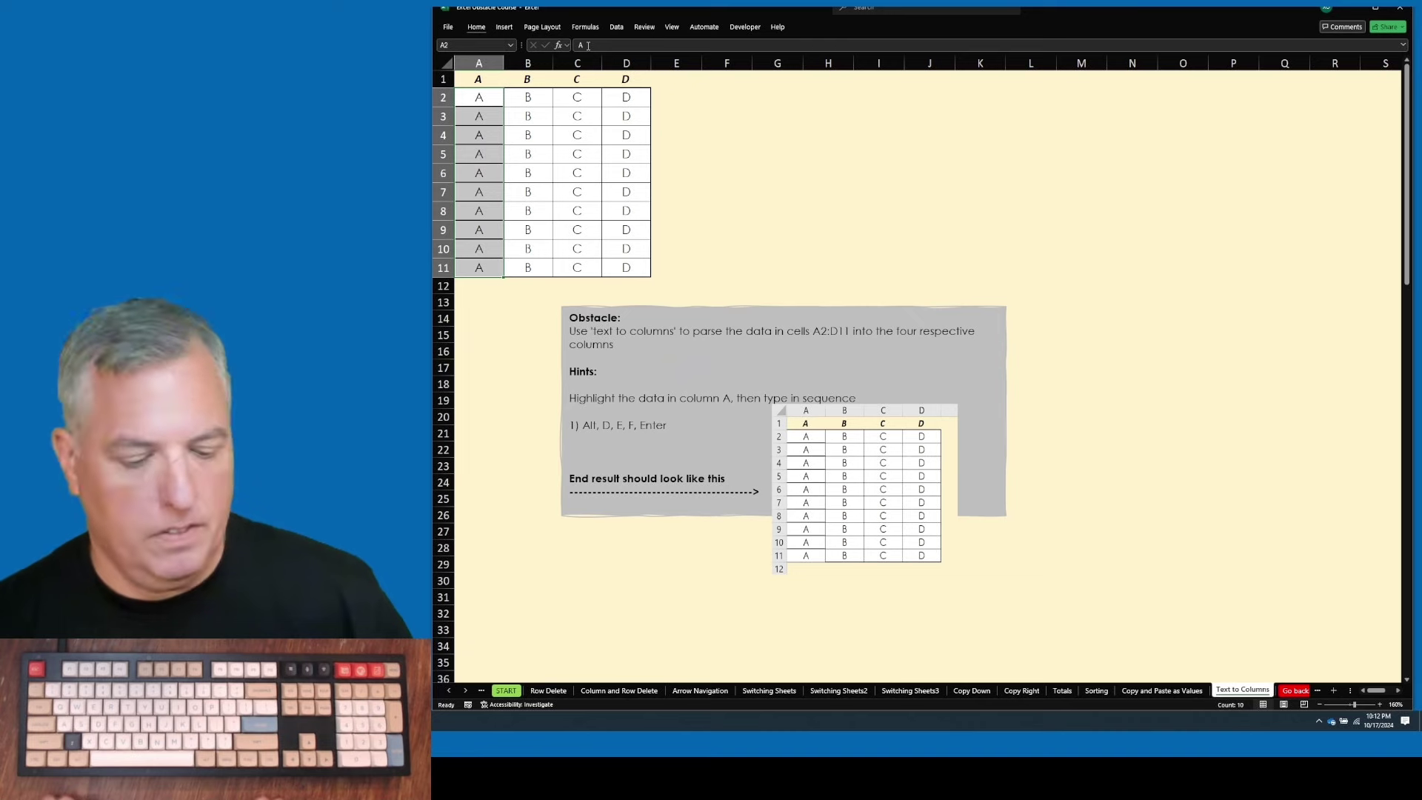
key("ctrl+z")
Rerun Text to Columns straight to Finish, confirm replacing, and undo again.
key("ctrl+c")
key("alt")
key("d")
key("e")
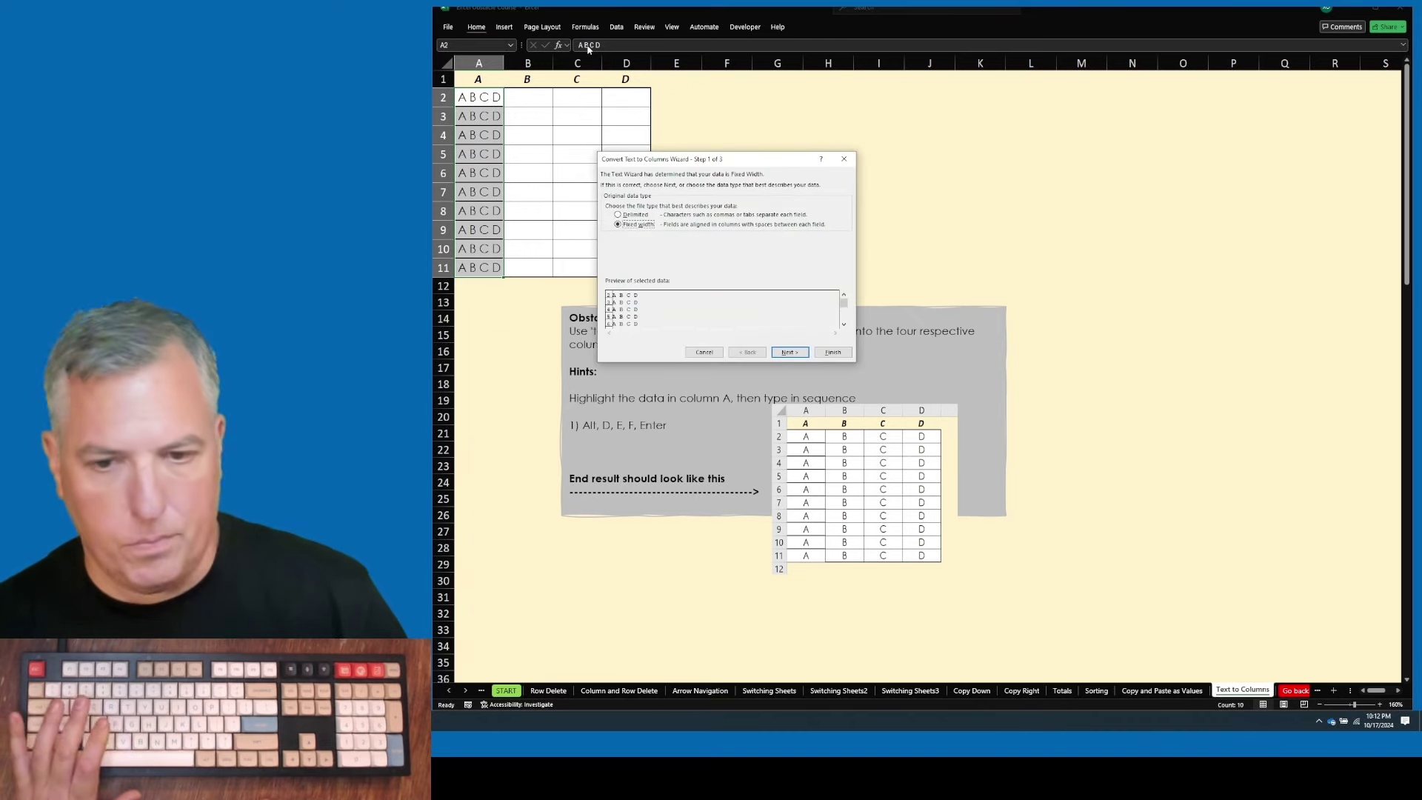
key("f")
key("Return")
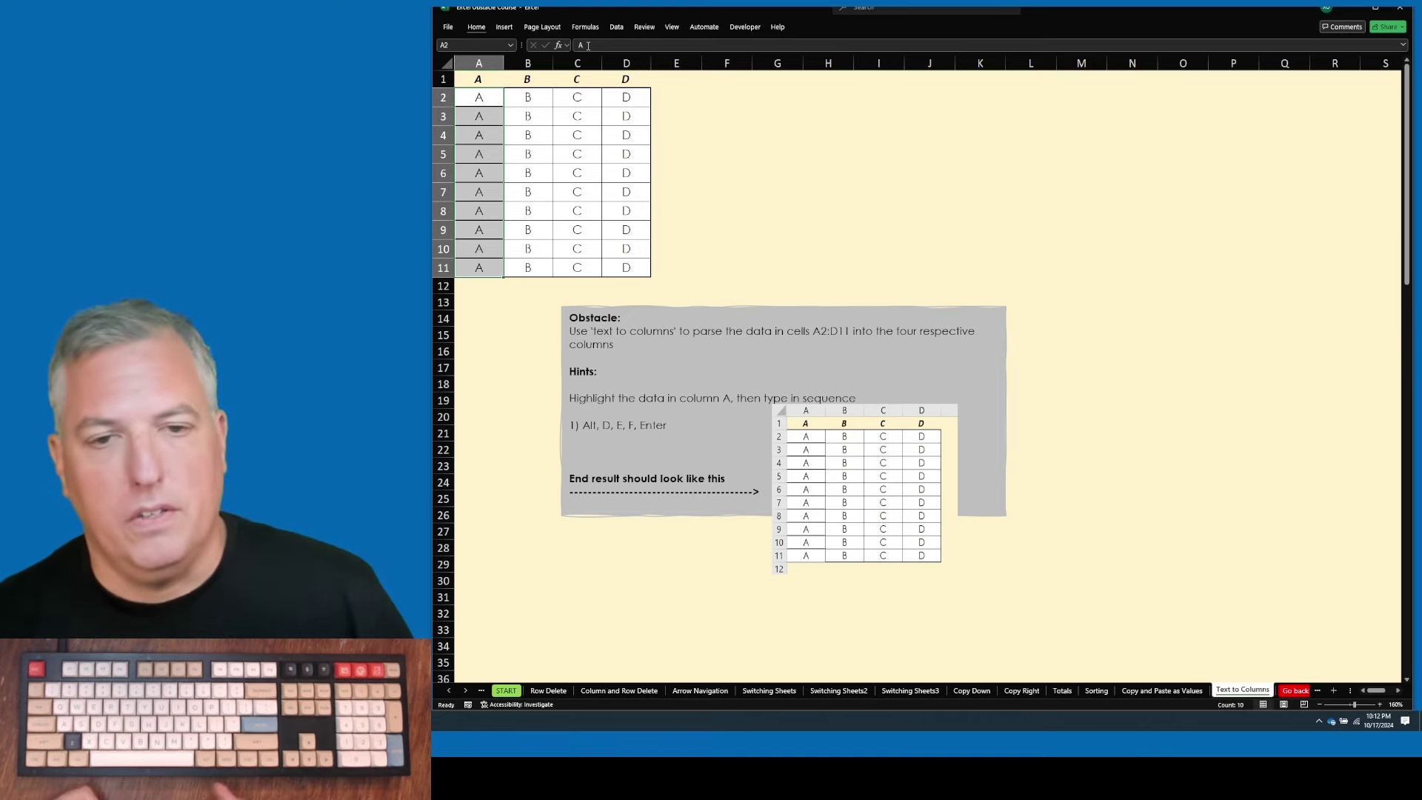
key("ctrl+z")
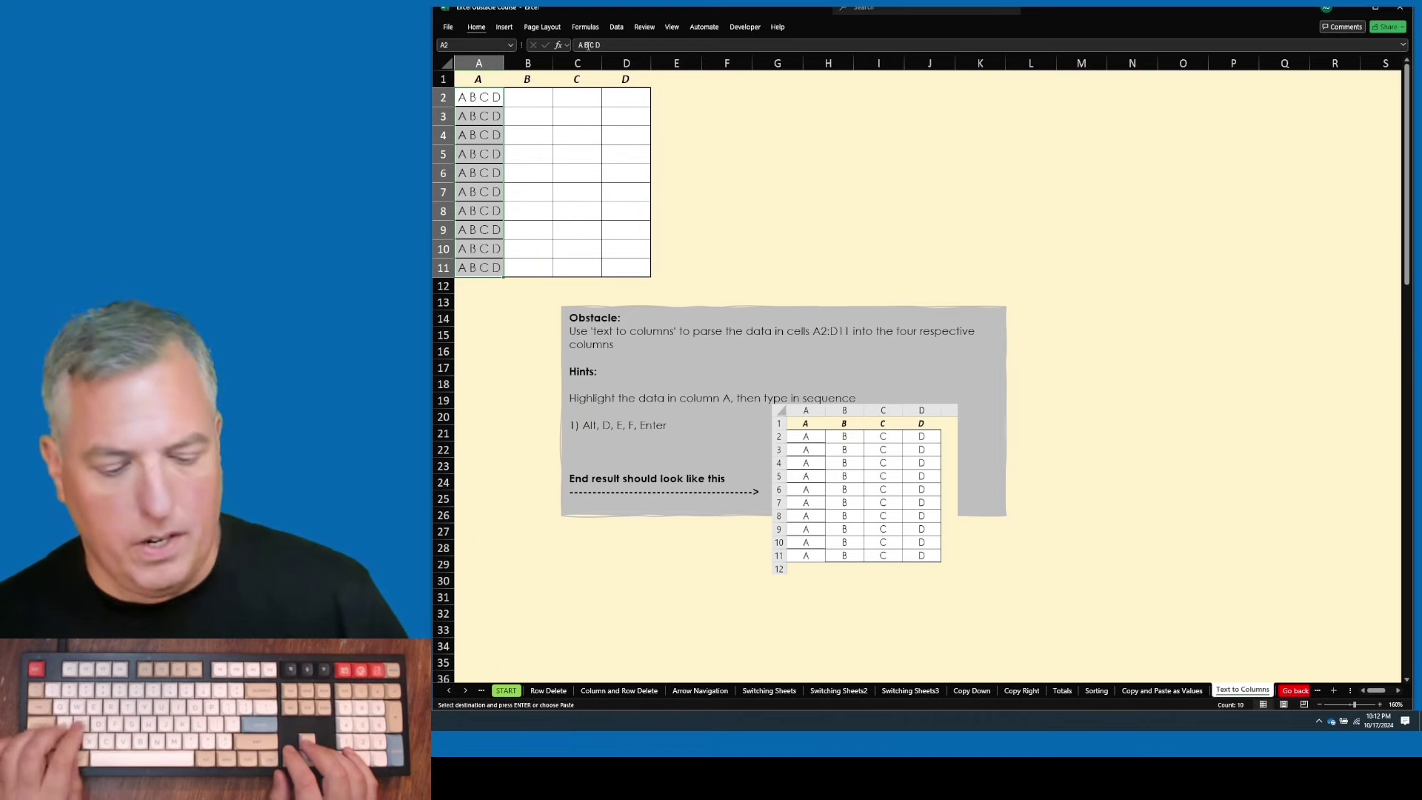
Reopen the wizard with Delimited chosen, cancel without splitting, and move to the Go back! sheet.
key("alt+d")
key("e")
key("d")
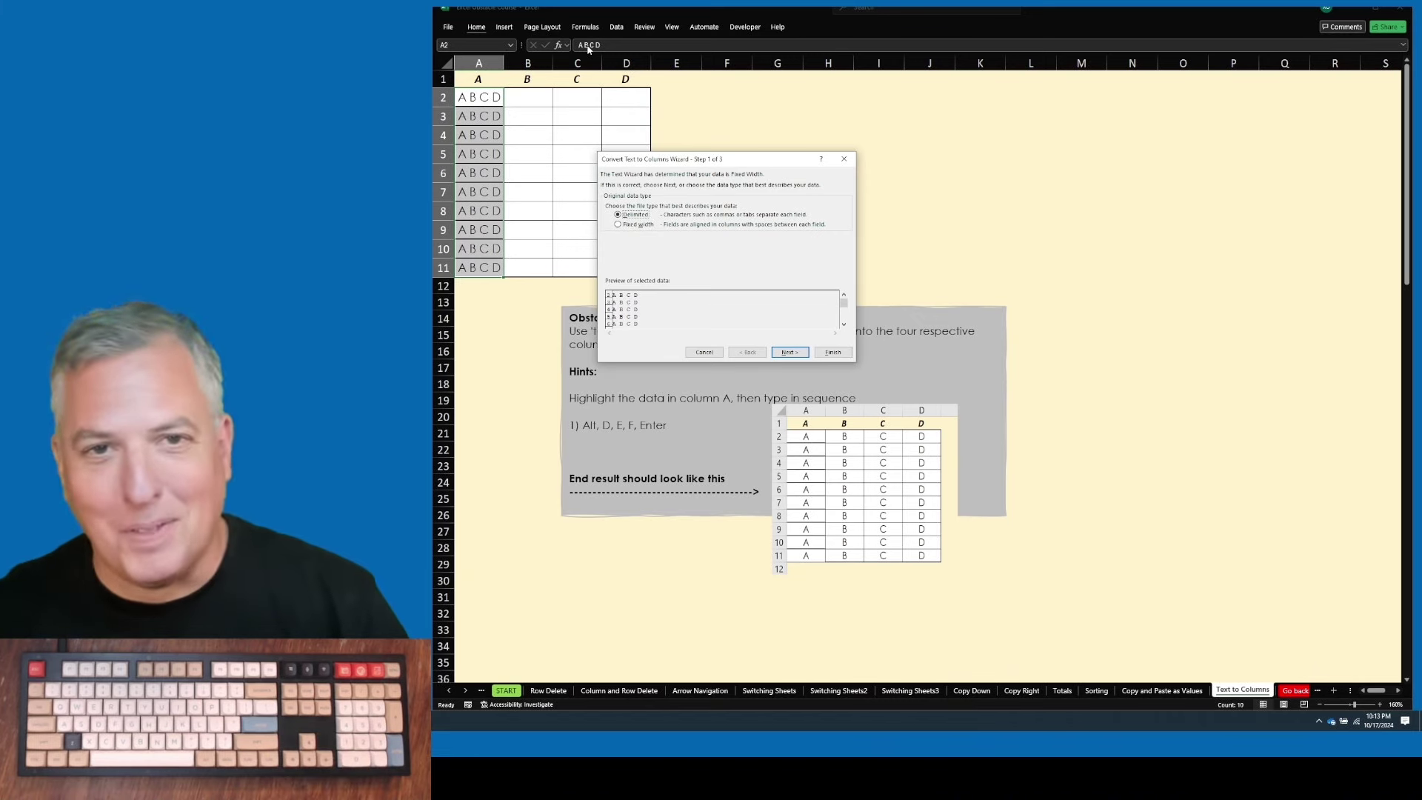
key("f")
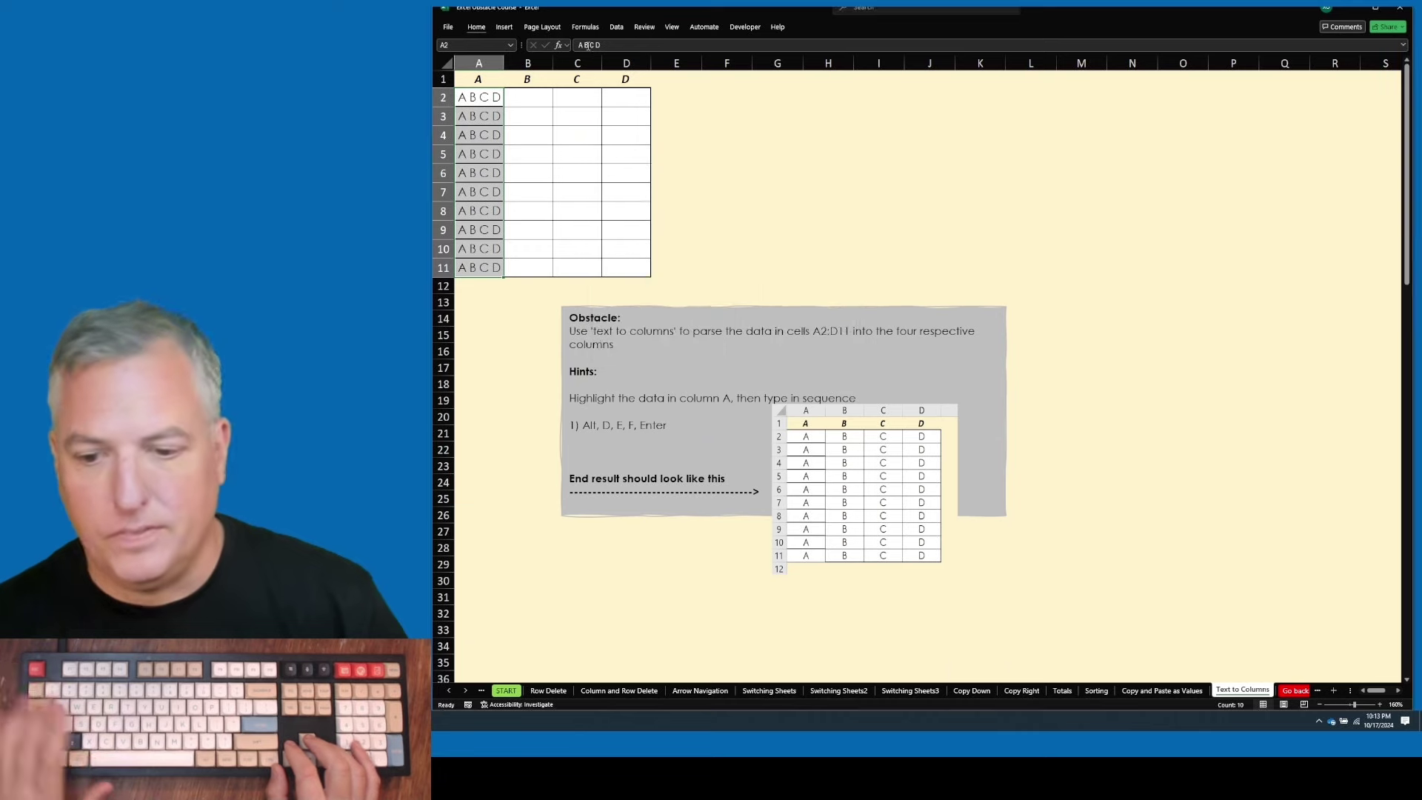
key("ctrl+Page_Down")
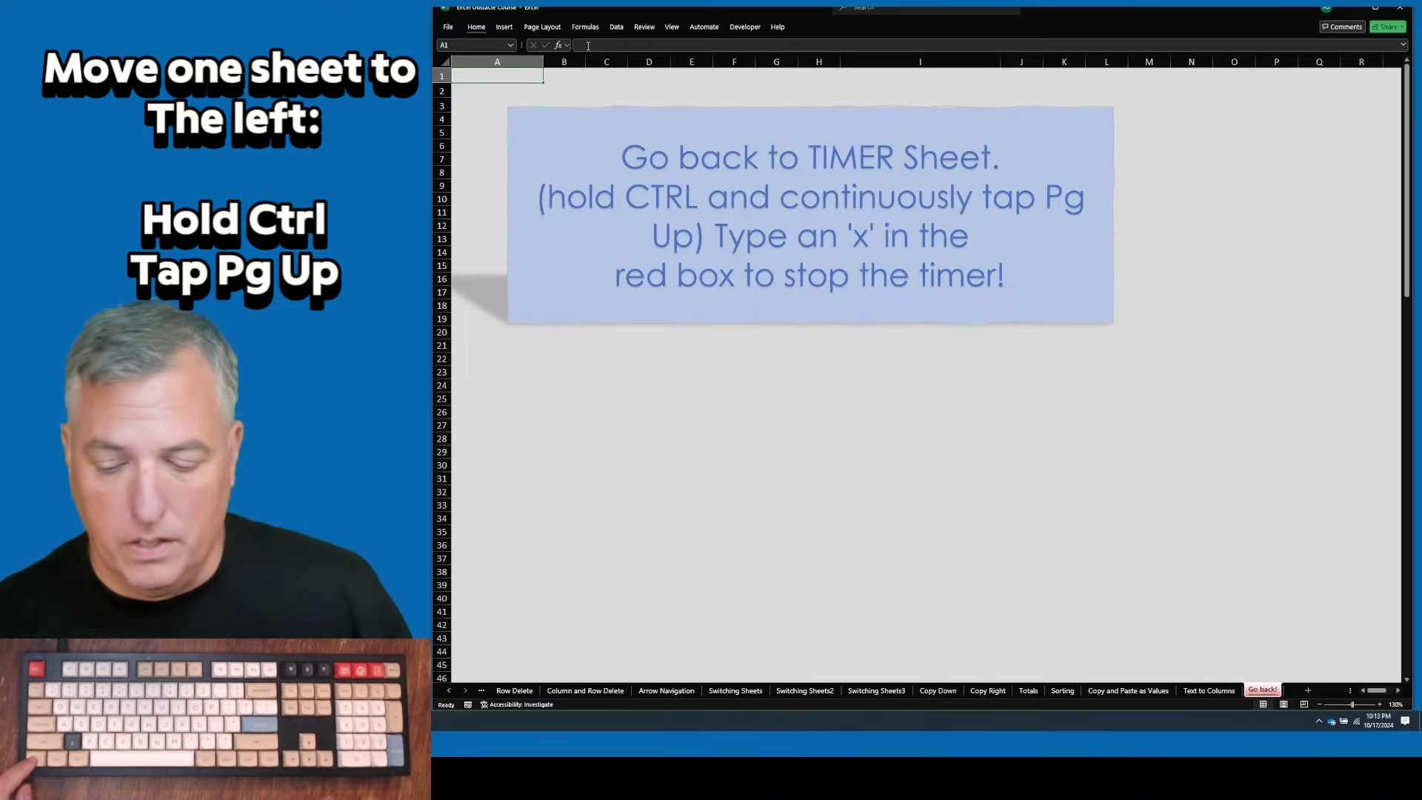
Return to the TIMER sheet and enter x in B5 and B6 to start and stop the timer.
key("ctrl+Page_Up")
key("ctrl+Page_Up")
key("ctrl+Page_Up")
key("ctrl+Page_Up")
key("ctrl+Page_Up")
key("ctrl+Page_Up")
key("ctrl+Page_Up")
key("ctrl+Page_Up")
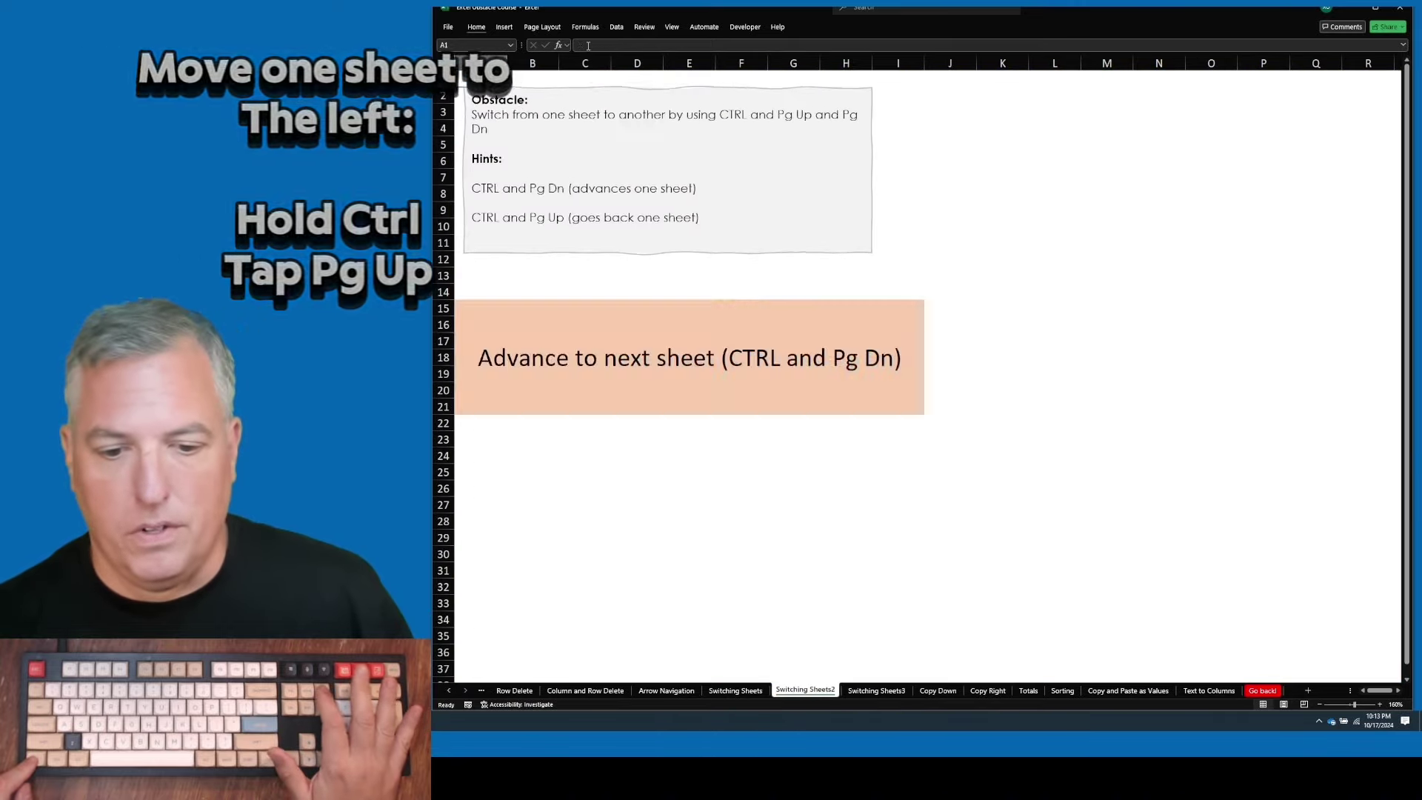
key("ctrl+Page_Up")
key("ctrl+Page_Up")
key("ctrl+Page_Up")
key("ctrl+Page_Up")
key("ctrl+Page_Up")
key("ctrl+Page_Up")
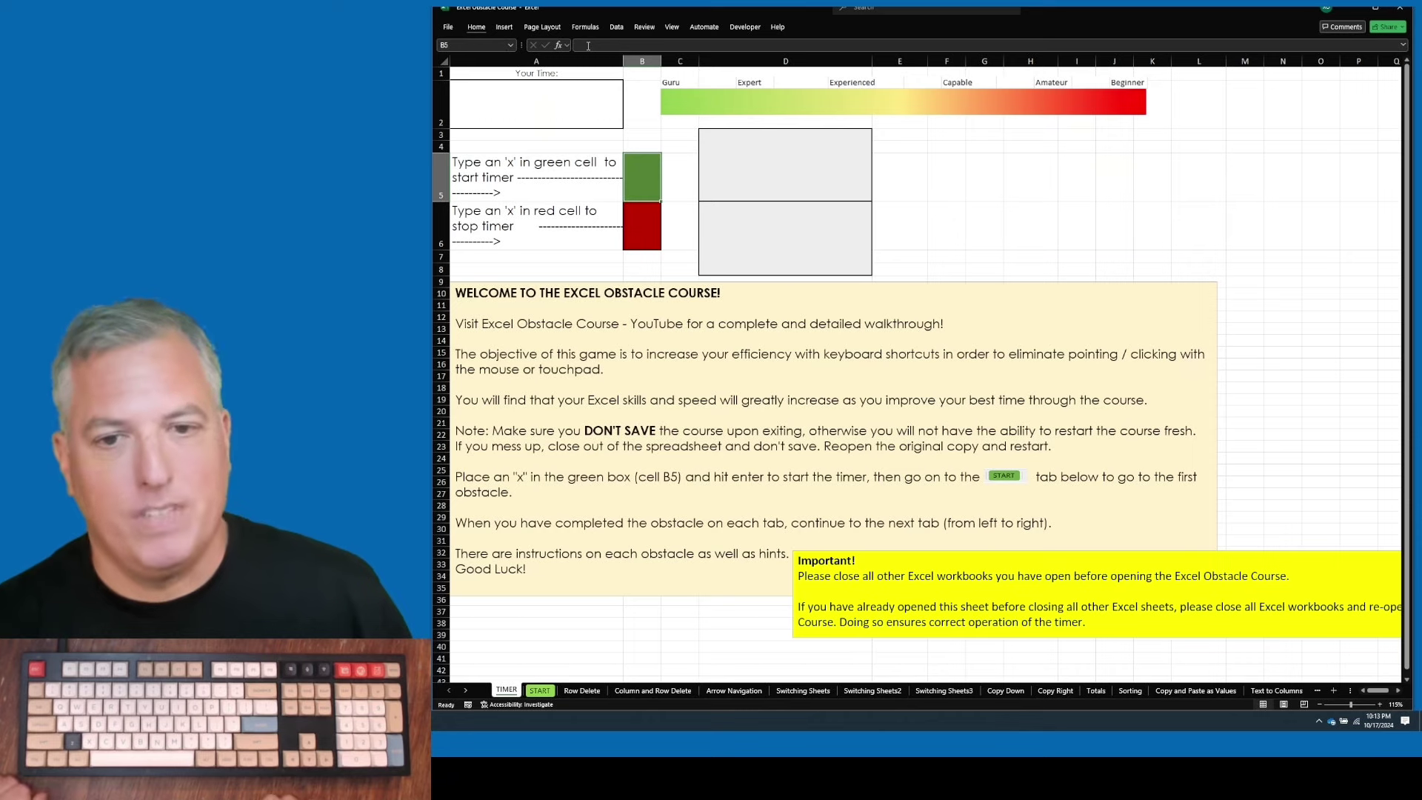
type("x")
key("Return")
type("x")
key("Return")
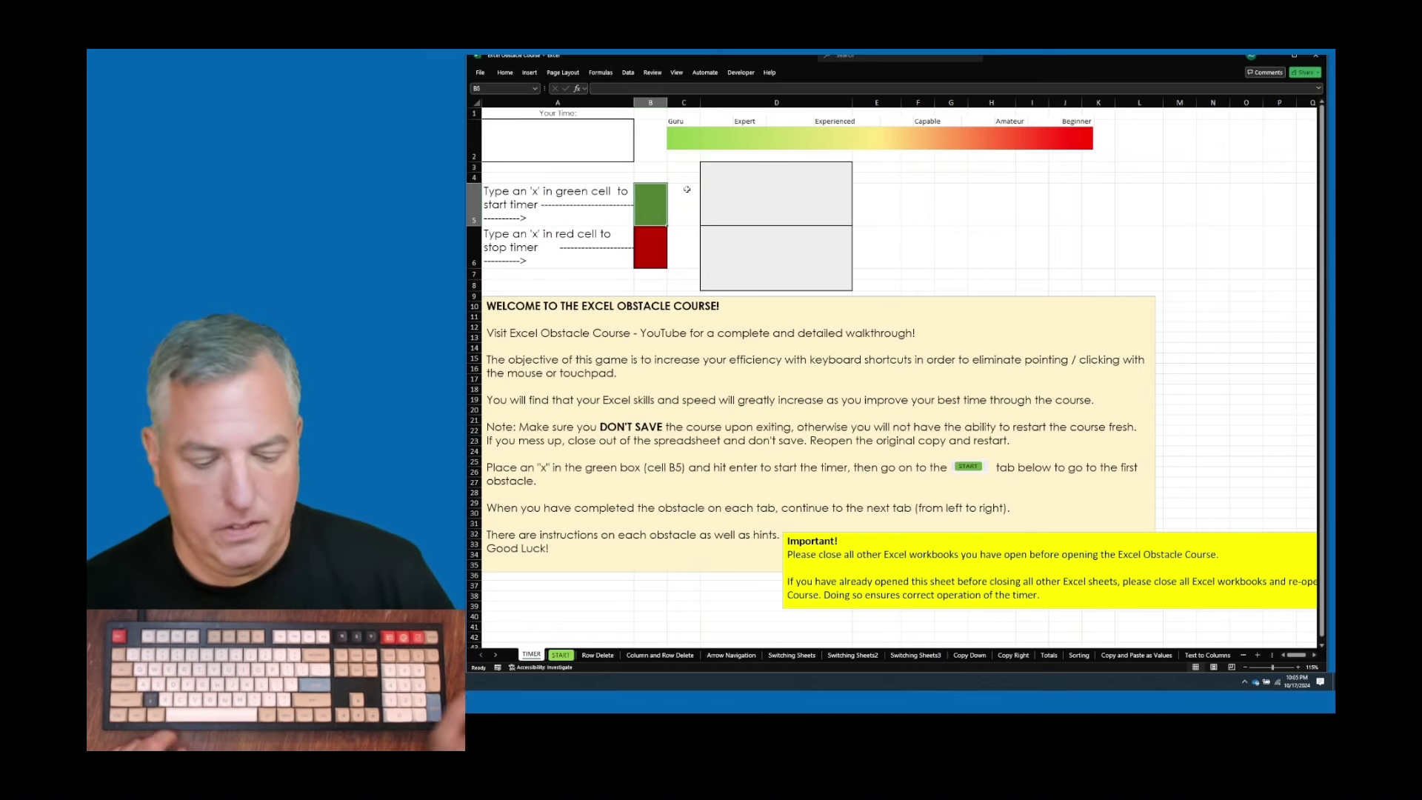
Run a quick start-stop test with x in B5 and B6, then clear the timer entries.
type("x")
key("Return")
type("x")
key("Return")
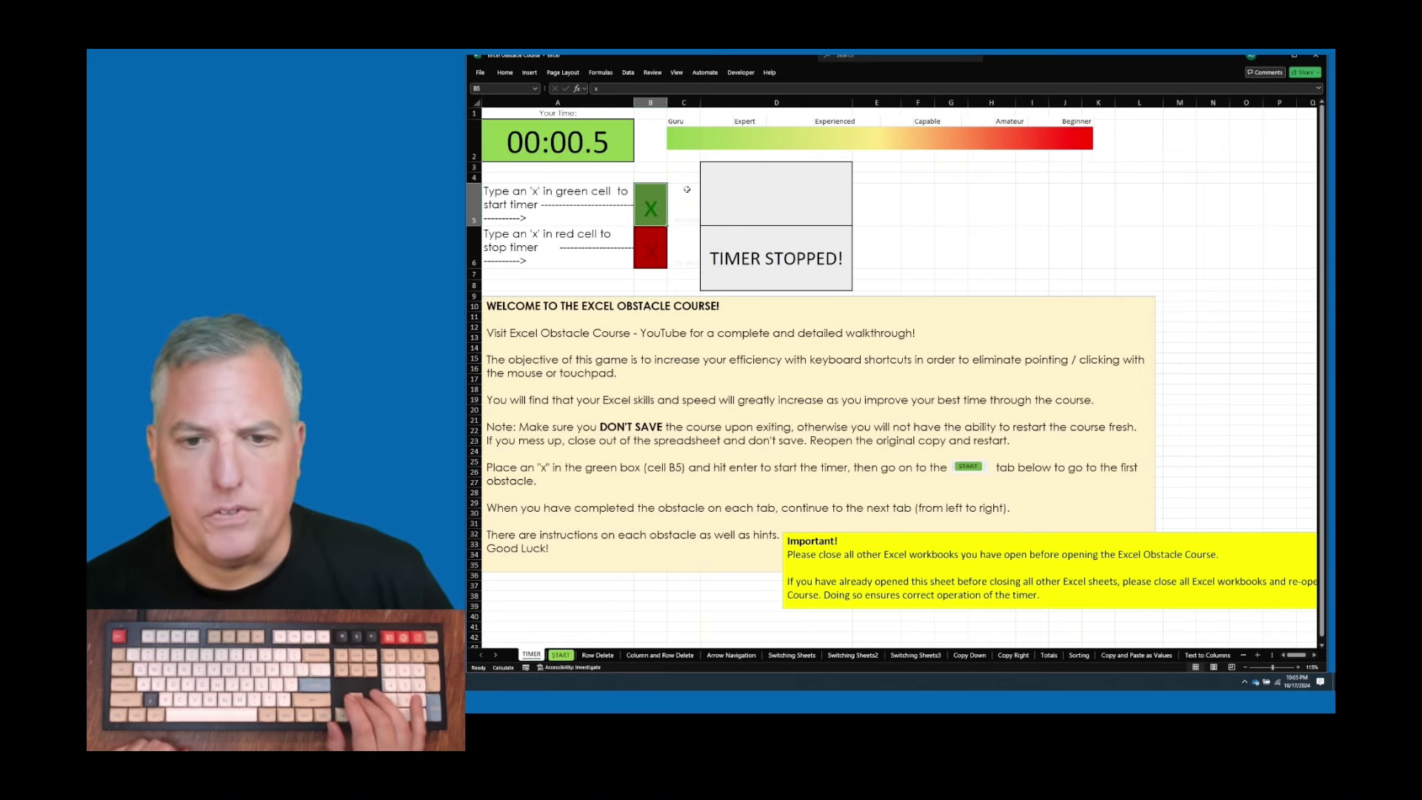
key("Delete")
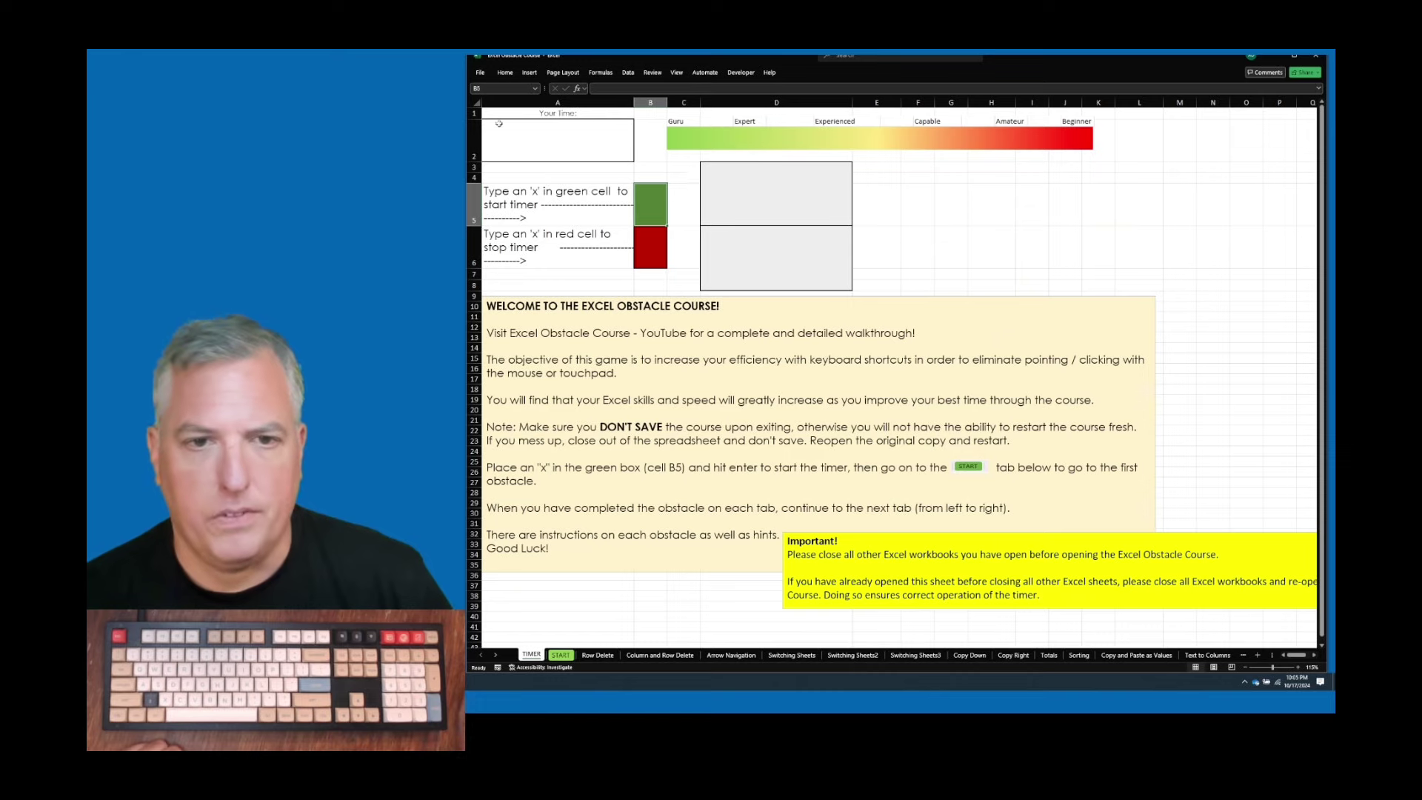
Check the Formulas options, then enter x in B5 and dismiss the circular reference warning.
left_click(480, 73)
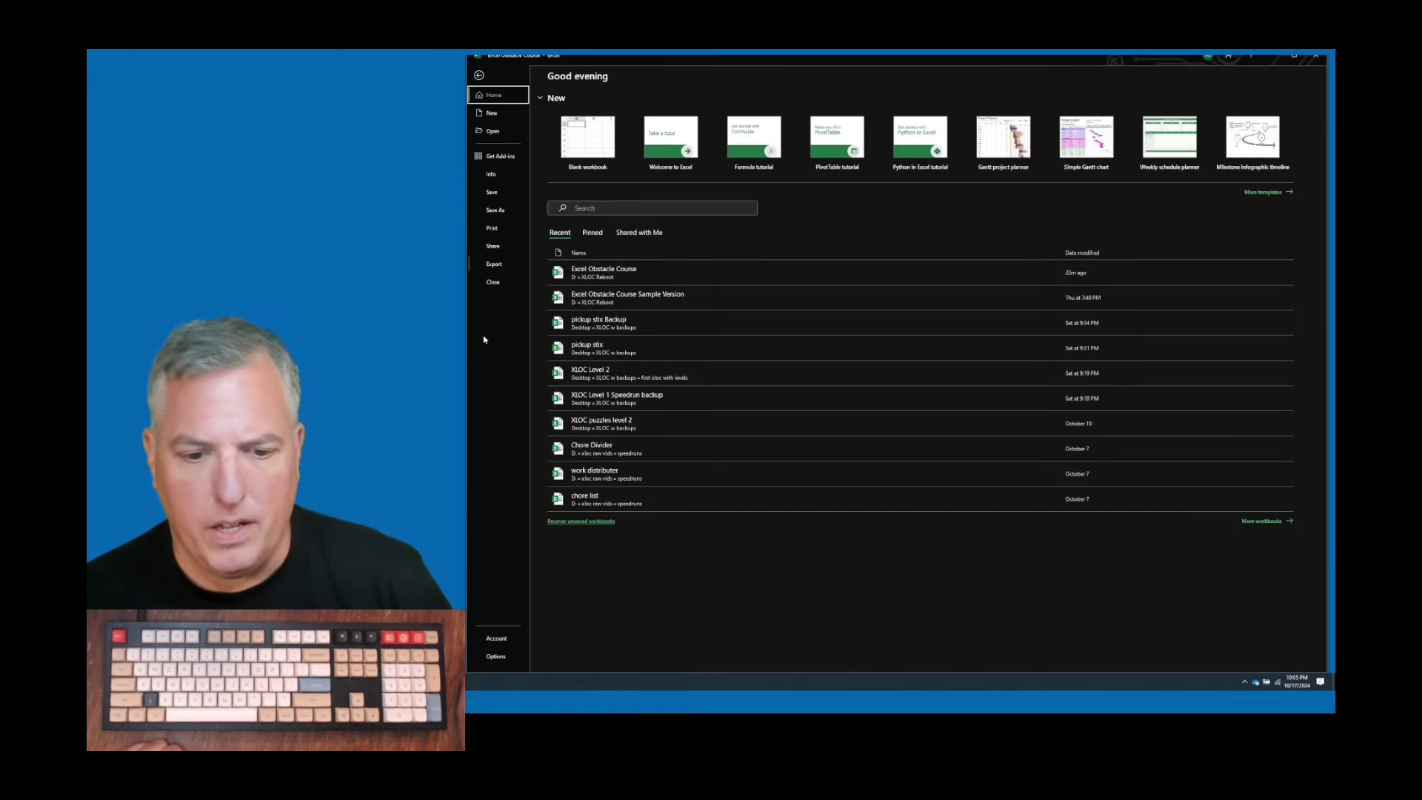
left_click(495, 657)
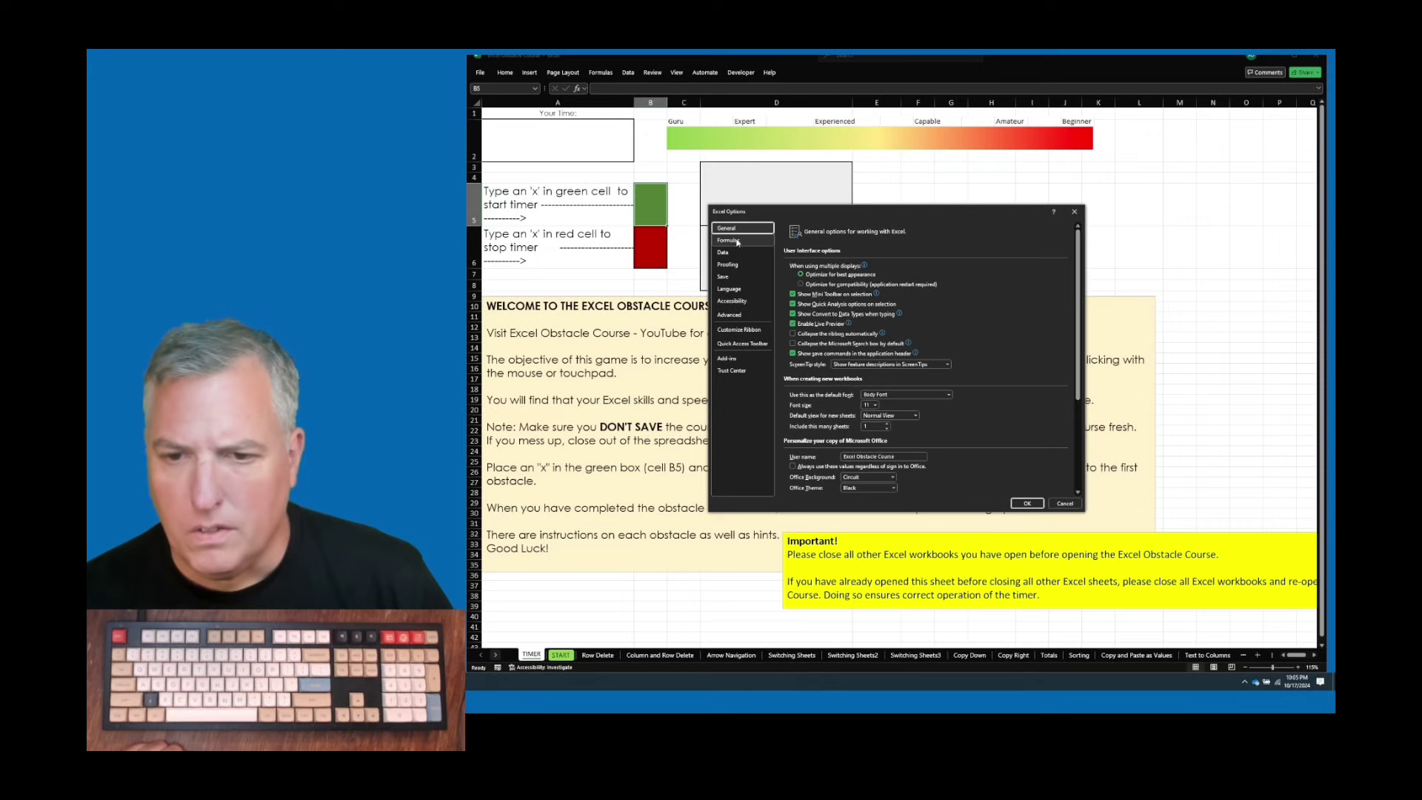
left_click(737, 242)
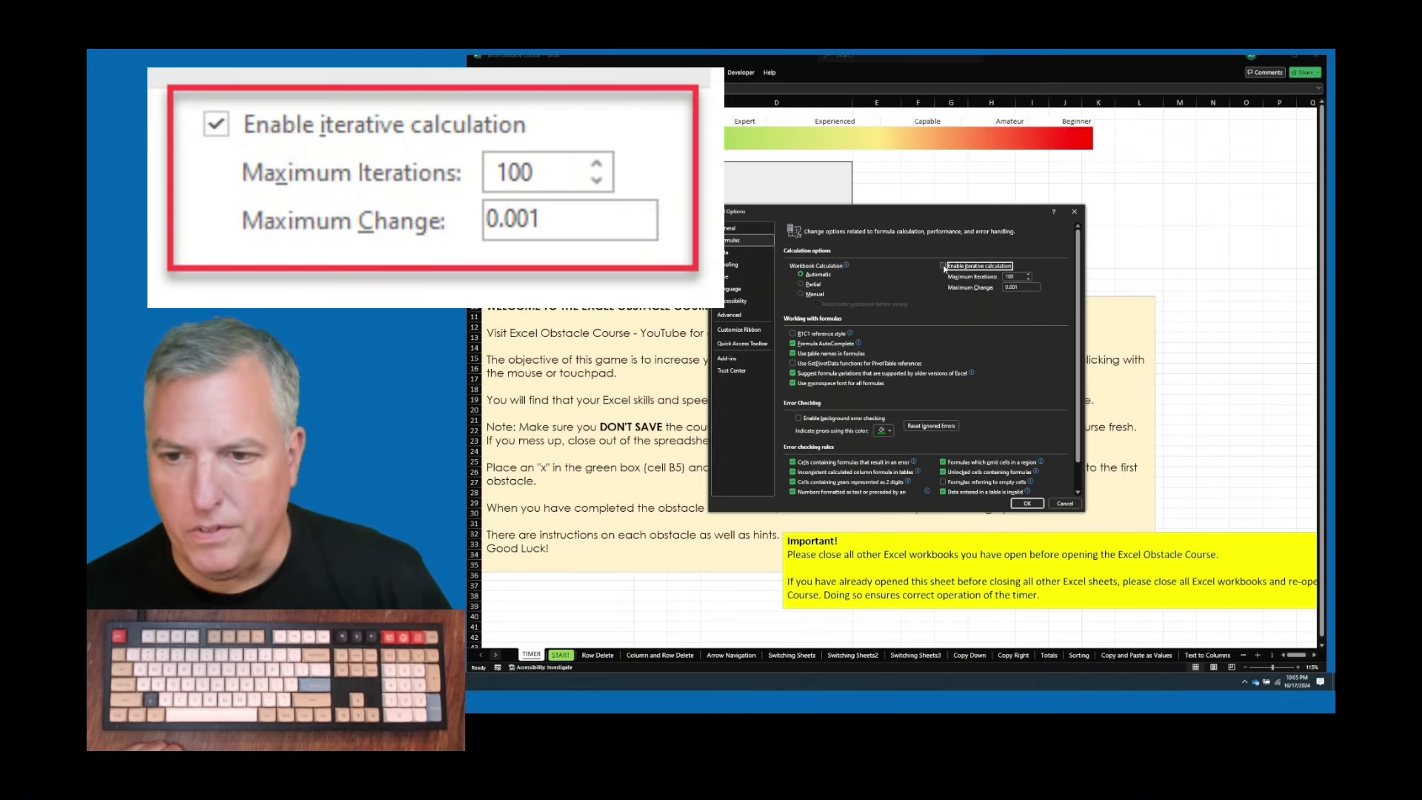
left_click(1026, 503)
type("x")
key("ctrl+Return")
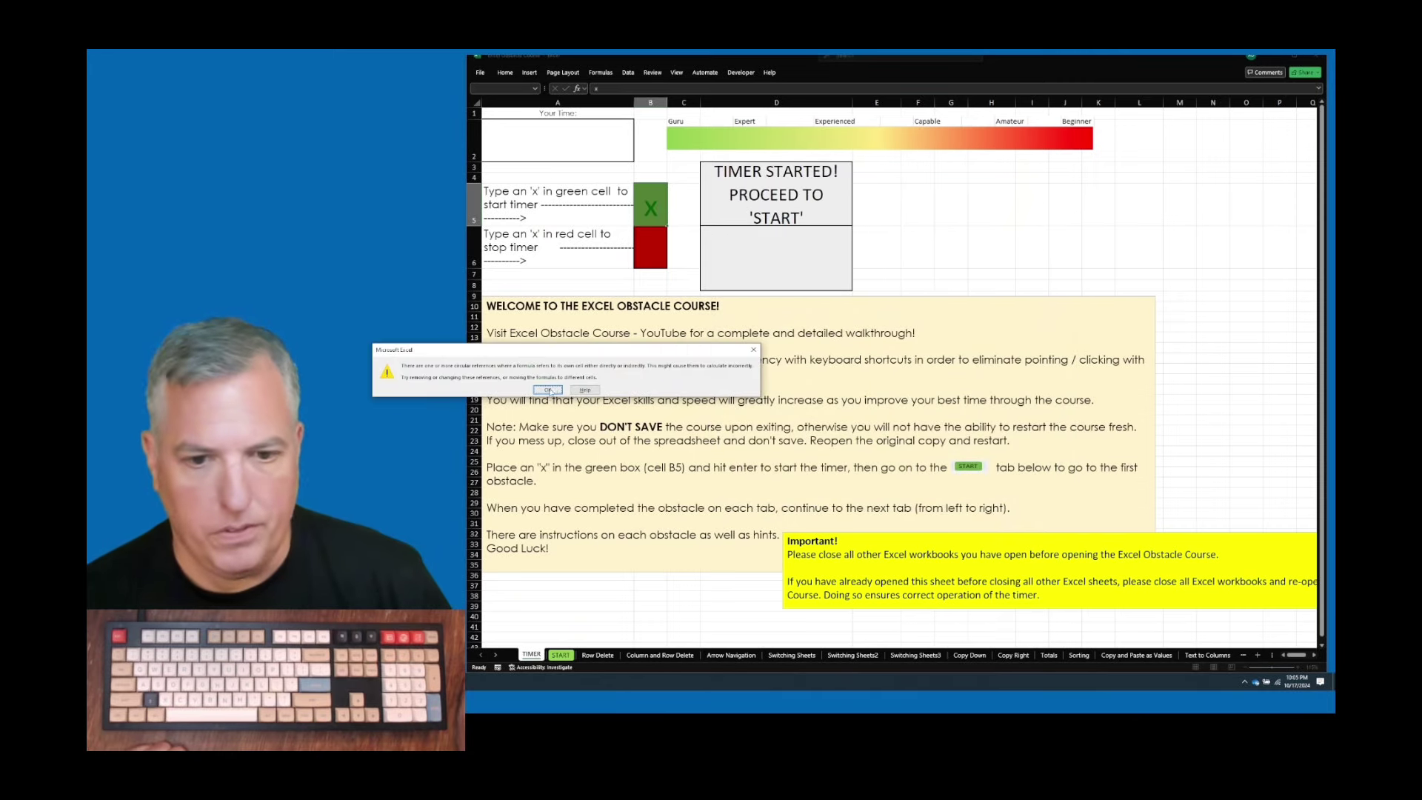
left_click(547, 391)
Enable iterative calculation in Excel's Formulas options and return to cell B5.
left_click(480, 73)
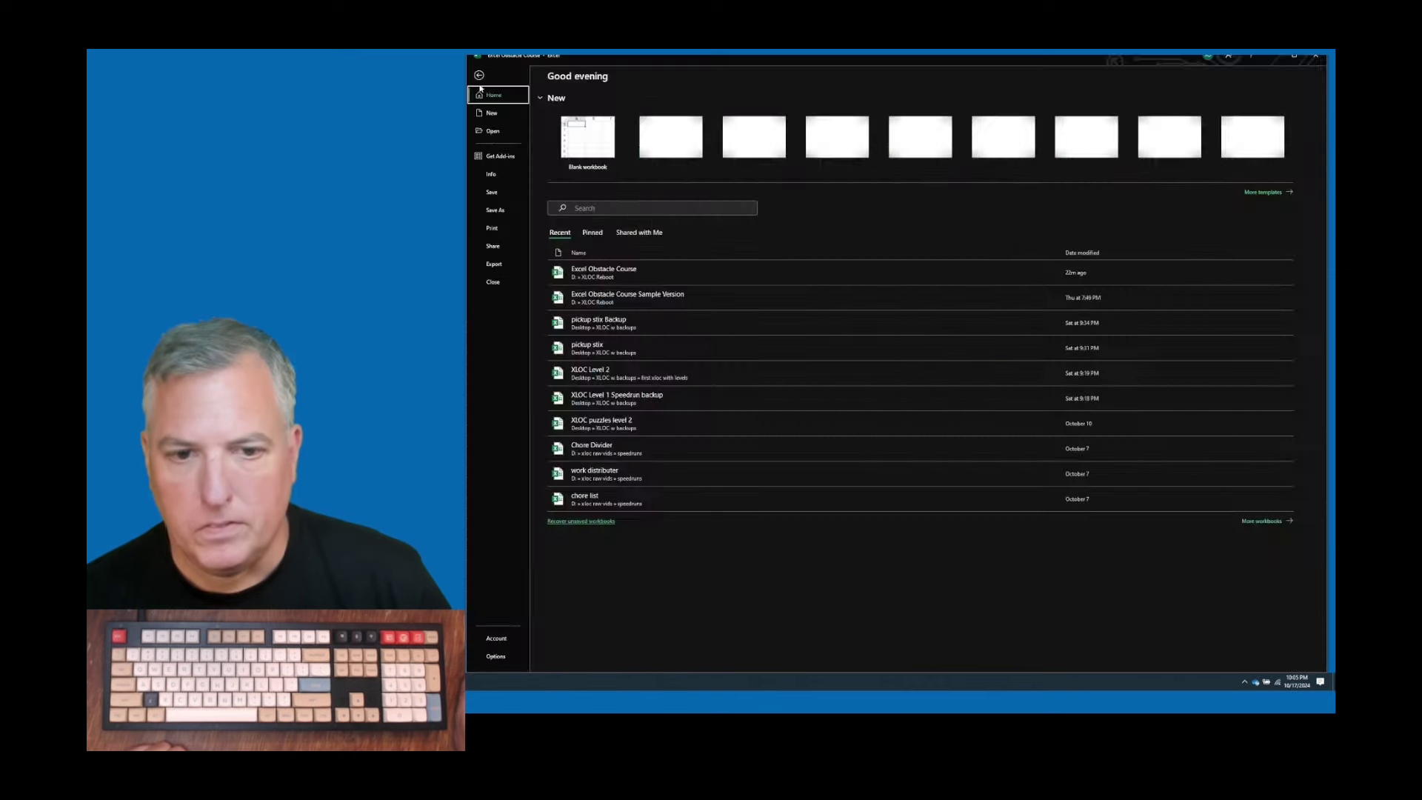
left_click(495, 656)
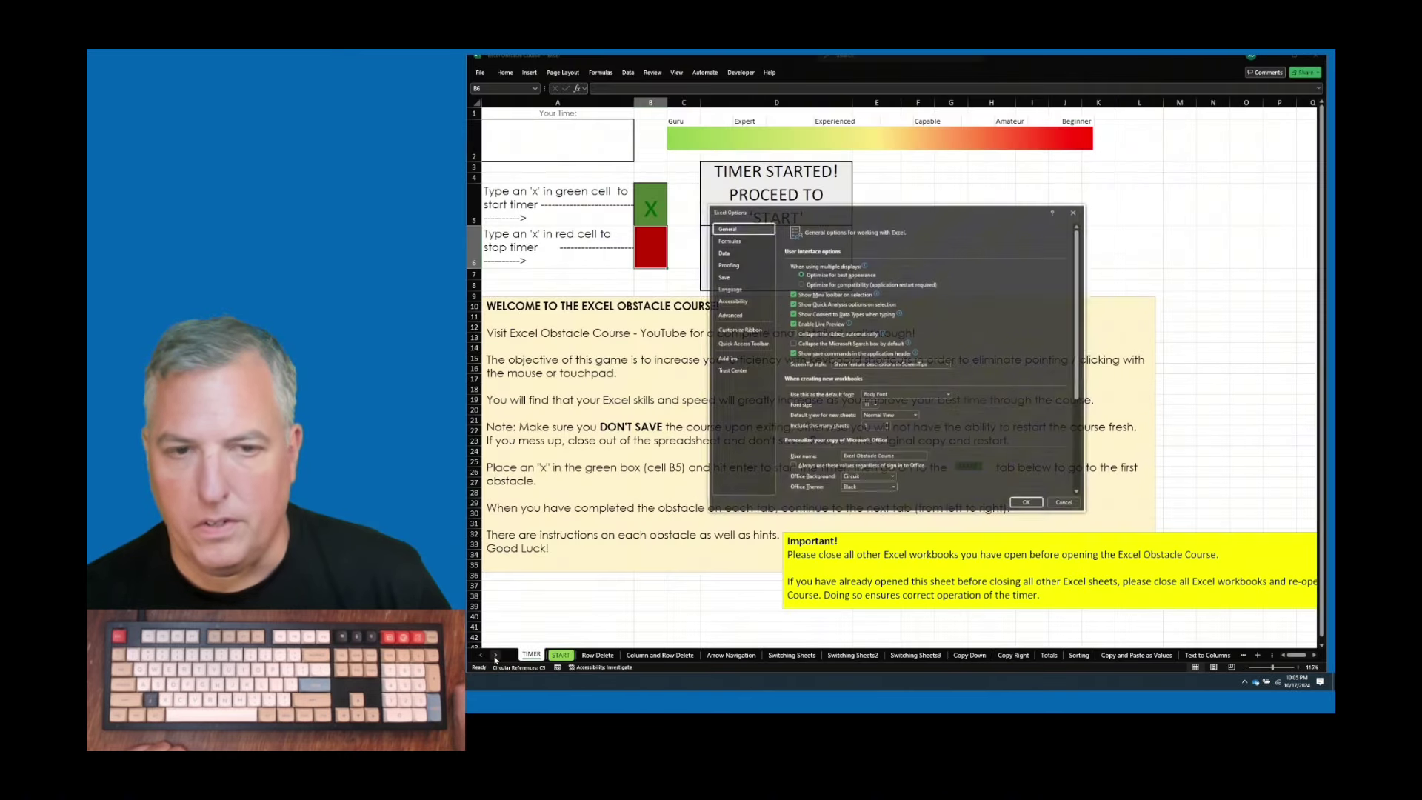
left_click(750, 241)
left_click(944, 266)
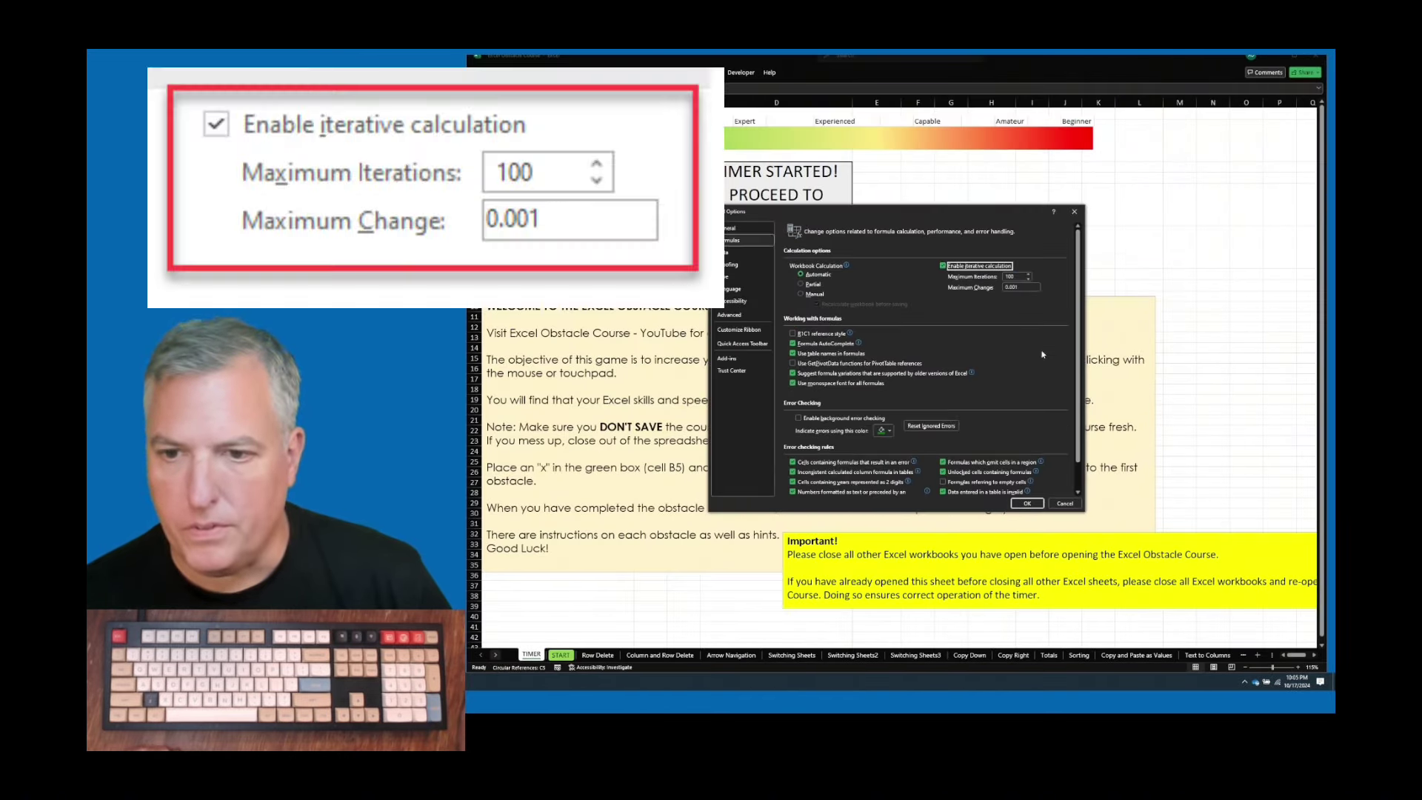
left_click(1027, 503)
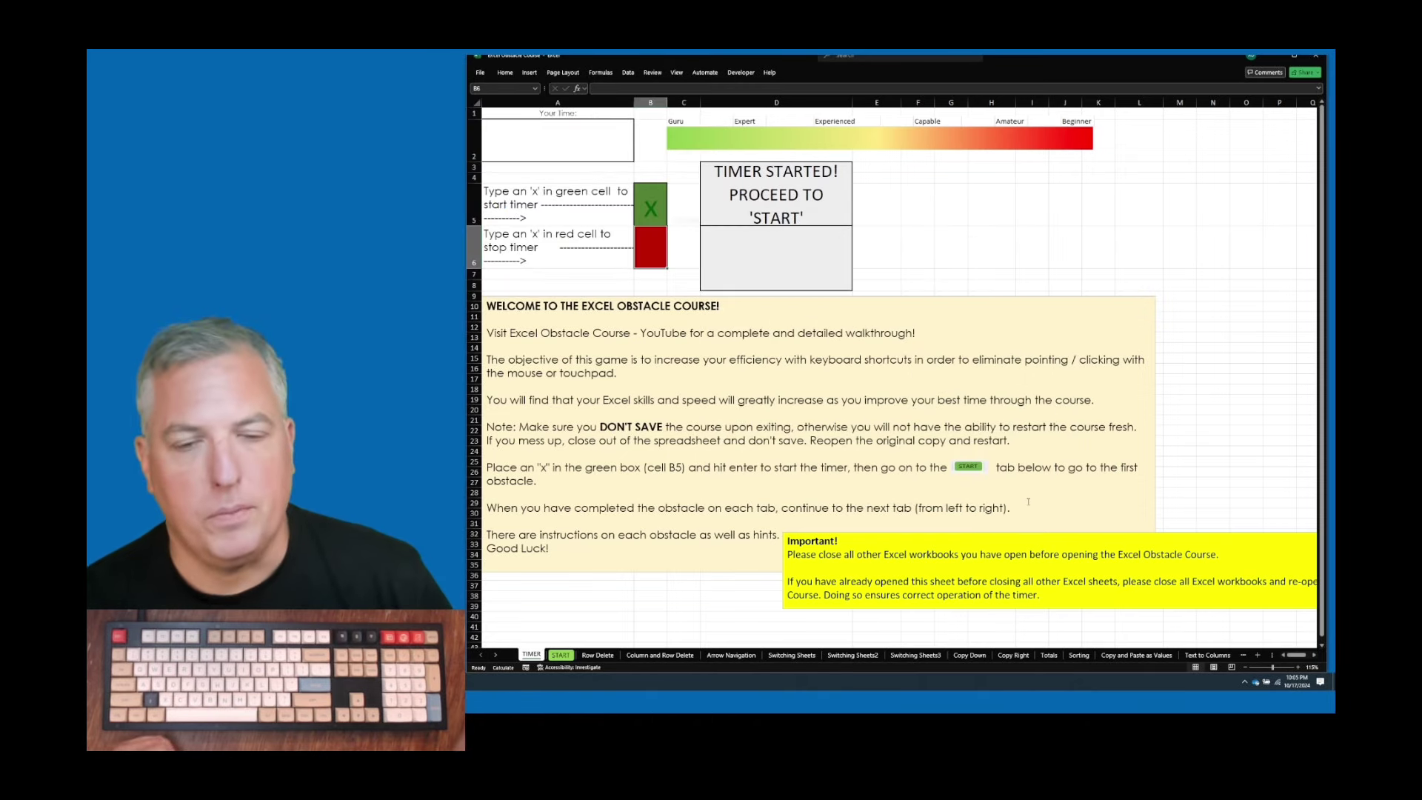
key("Up")
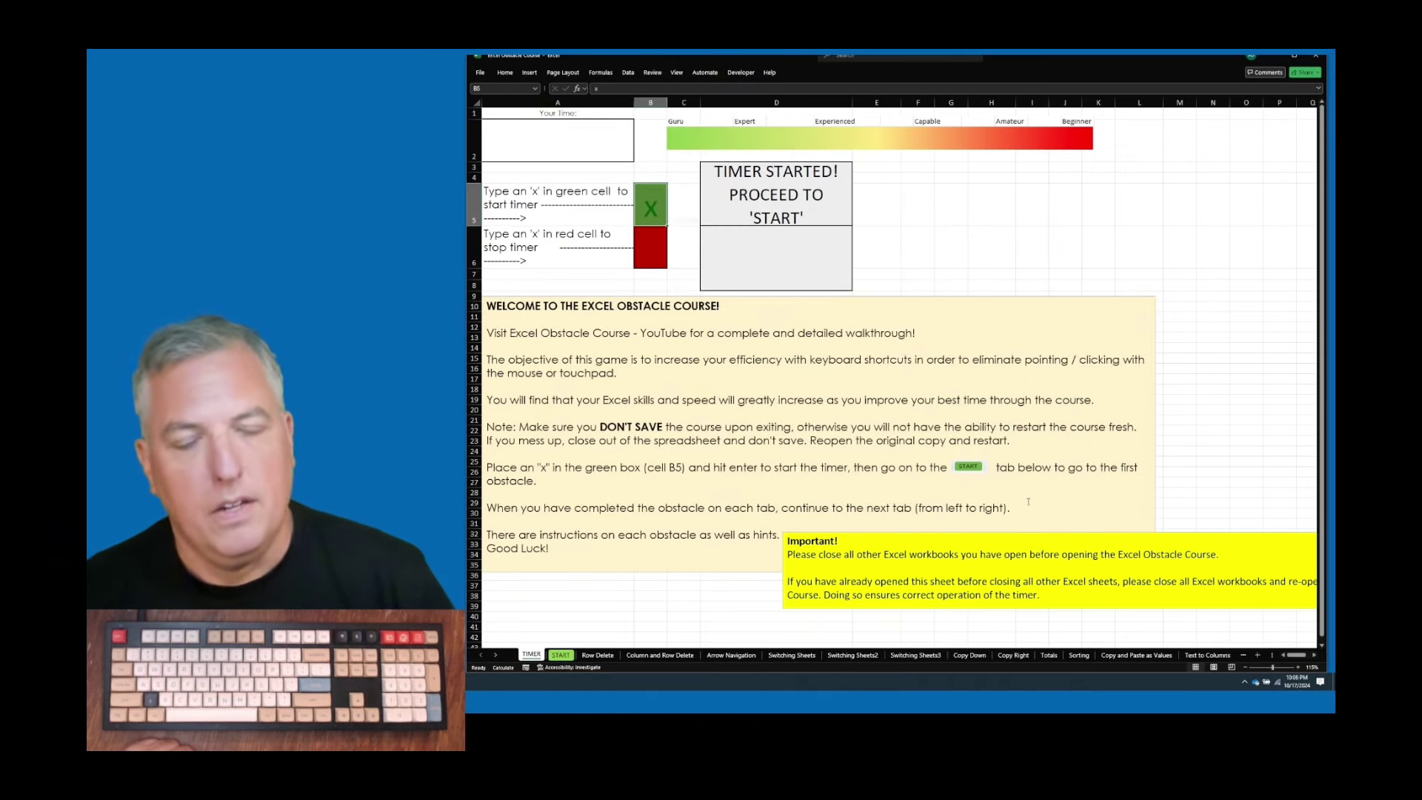